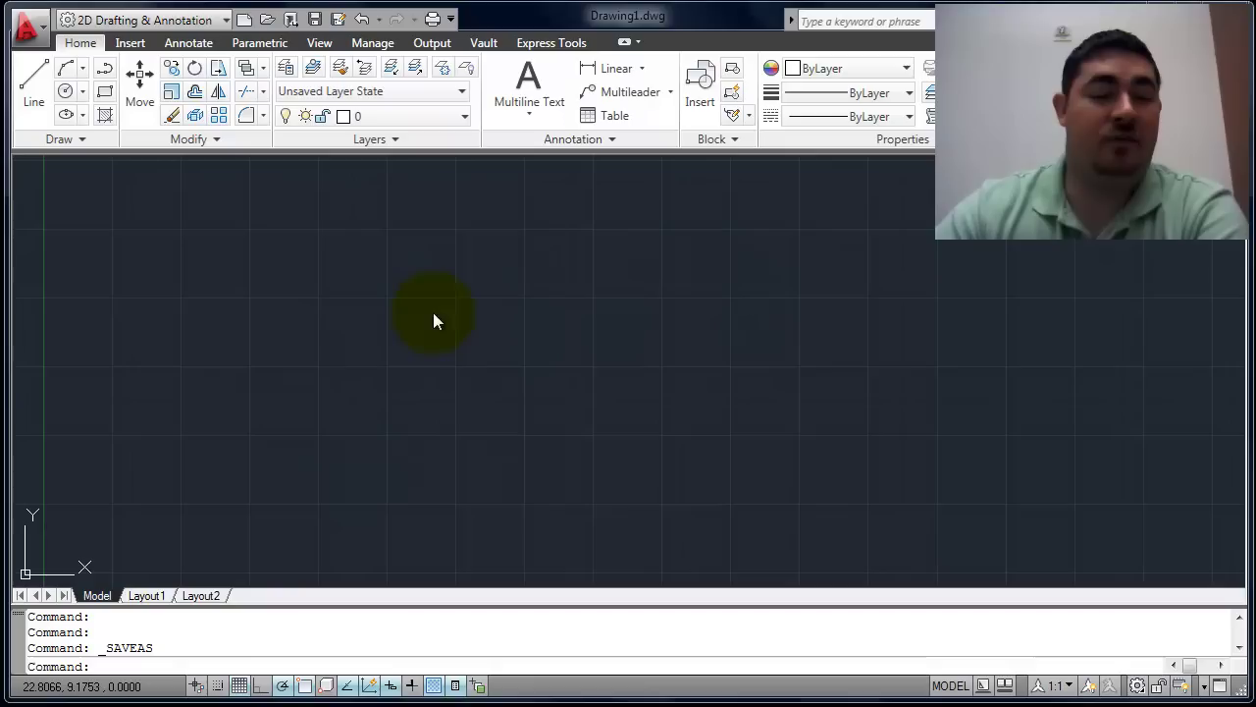
Check the layer list without changes, then switch Drawing1 to its Layout1 paper sheet.
{"action": "left_click", "coordinate": [441, 115]}
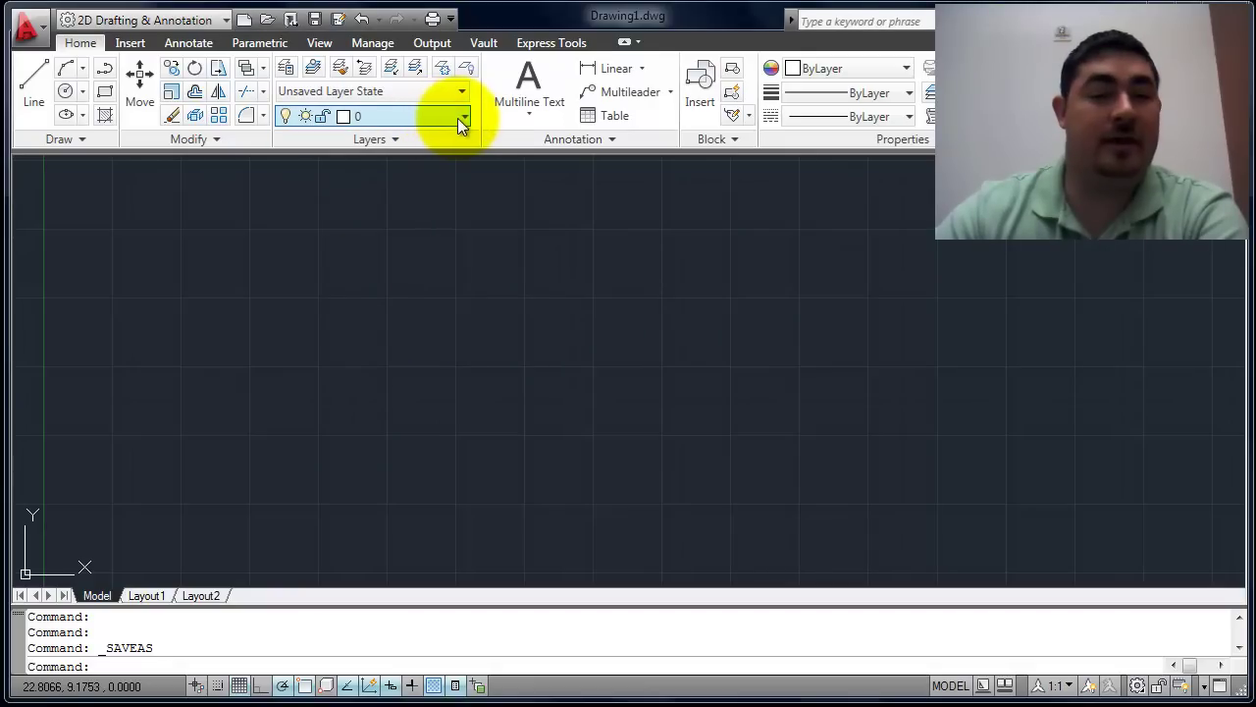
{"action": "left_click", "coordinate": [468, 115]}
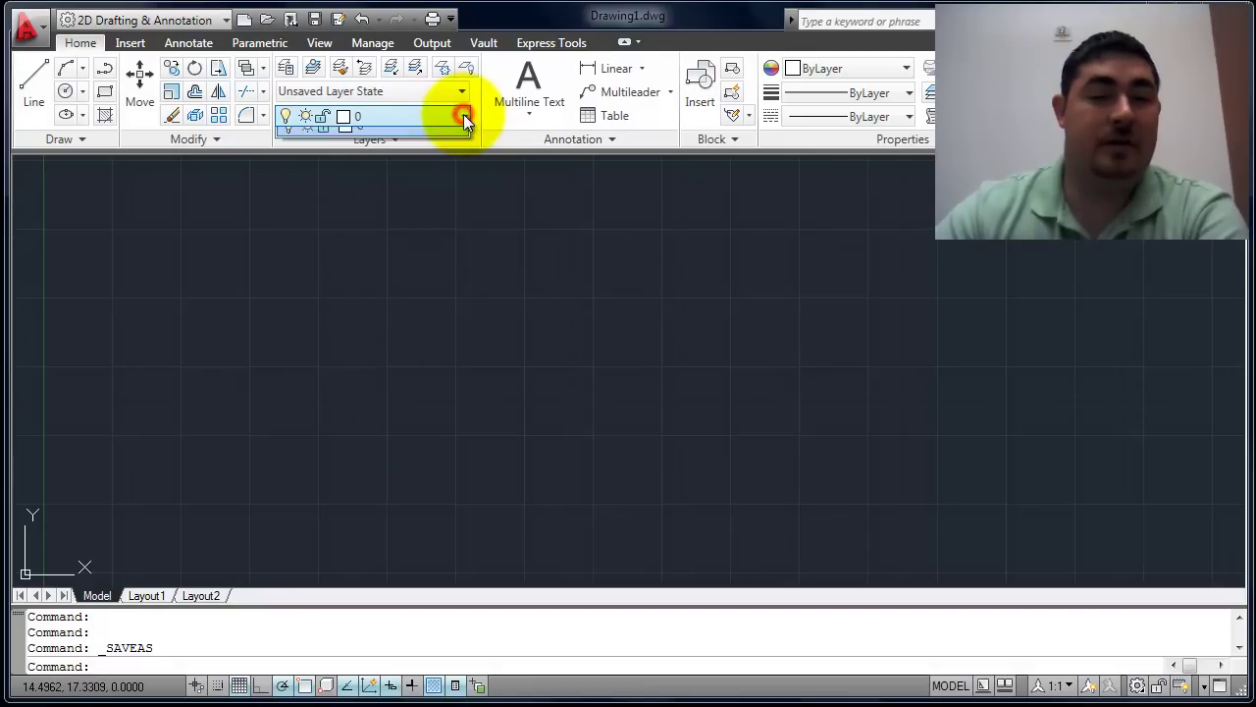
{"action": "left_click", "coordinate": [293, 421]}
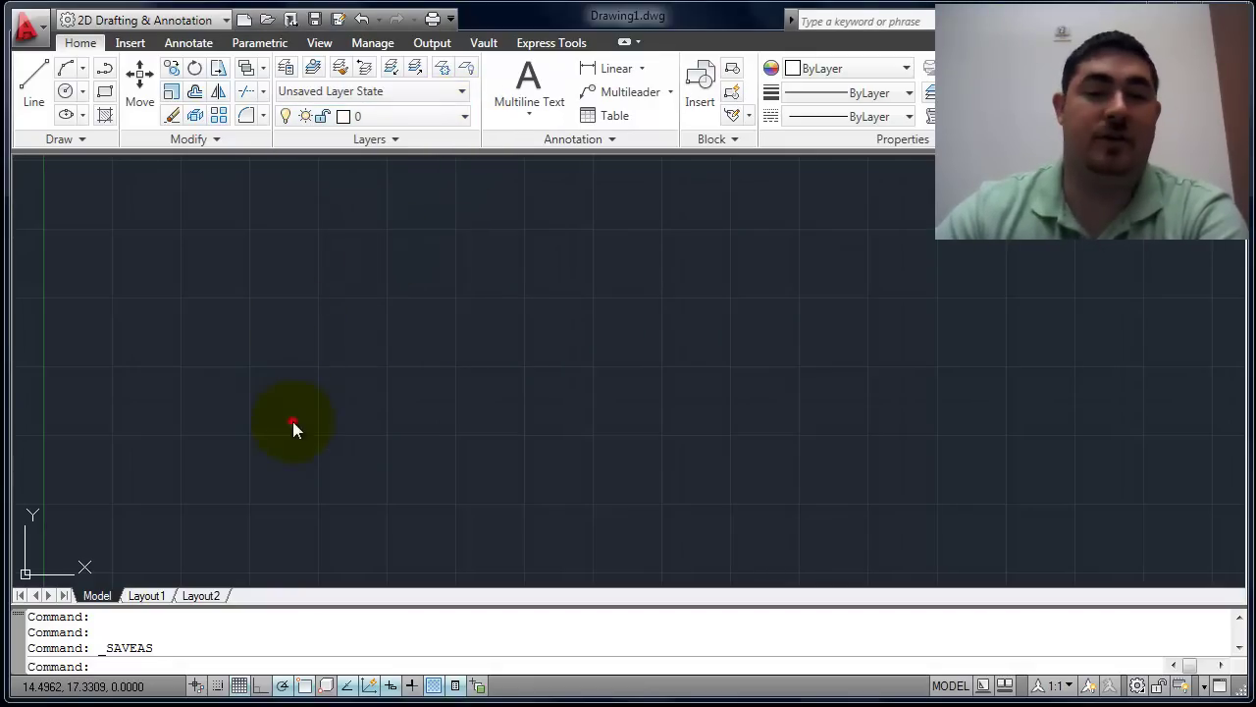
{"action": "left_click", "coordinate": [147, 596]}
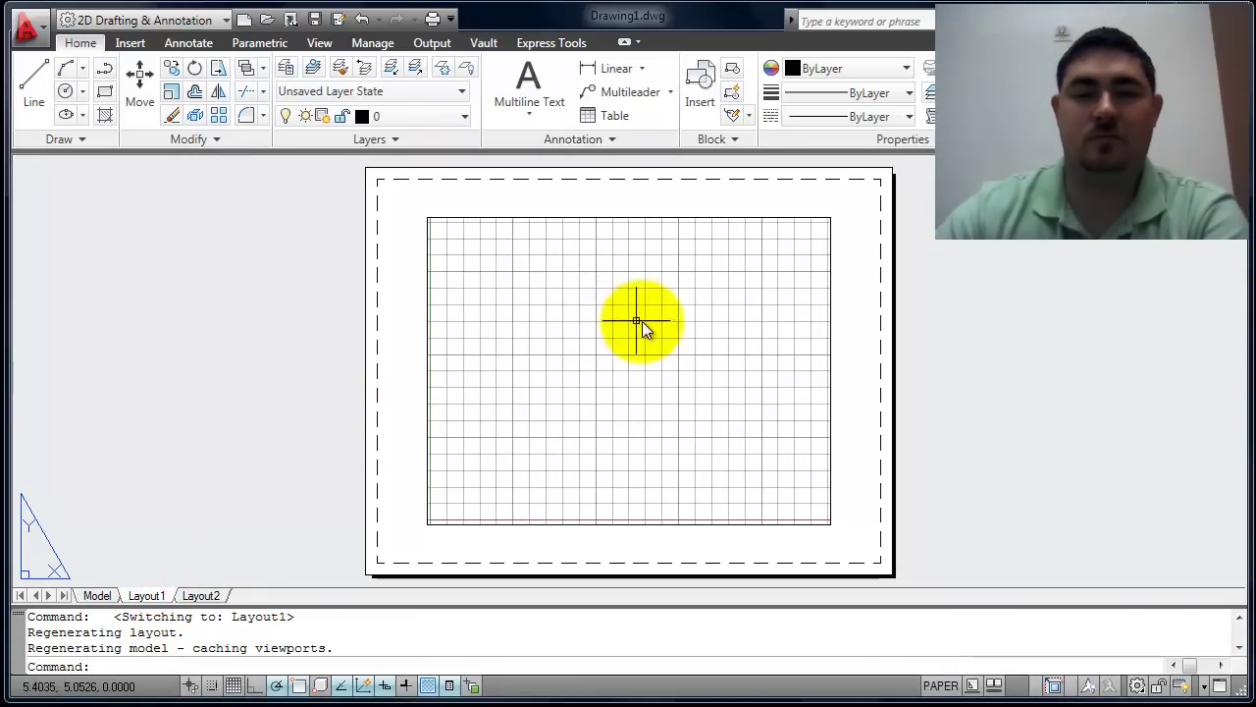
Close Drawing1 without saving and start a new drawing from MC Template.
{"action": "key", "text": "ctrl+F4"}
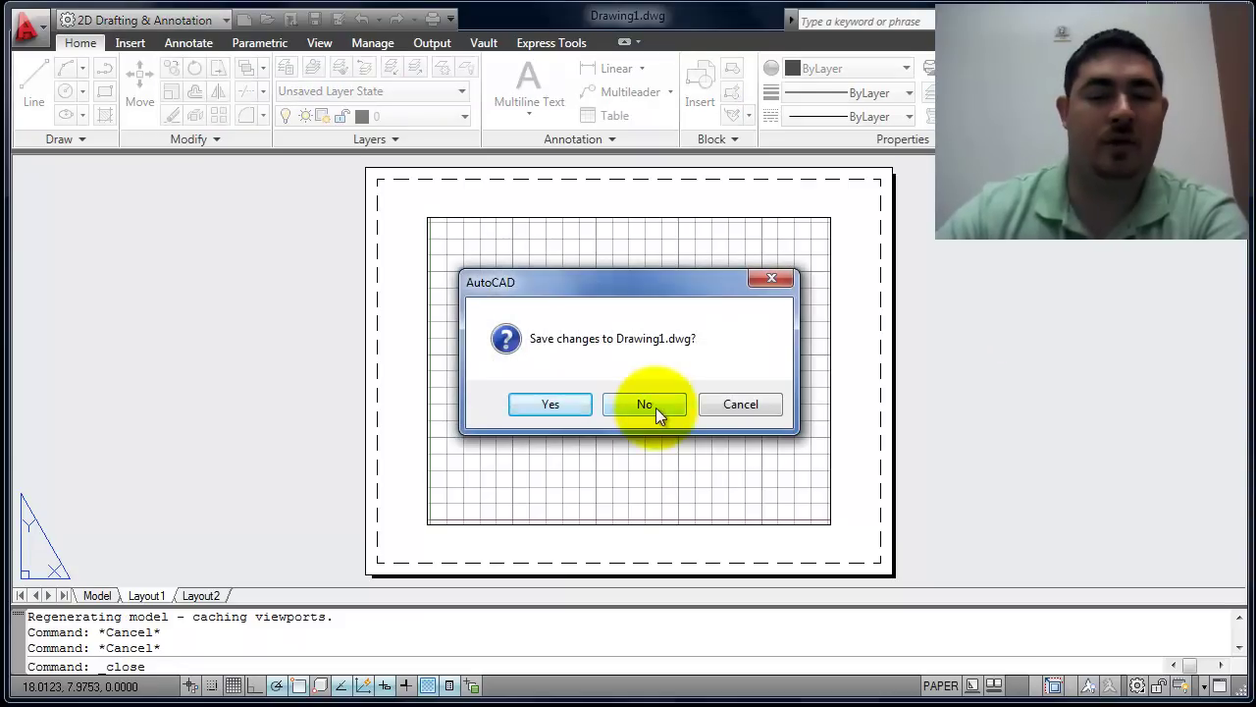
{"action": "left_click", "coordinate": [656, 407]}
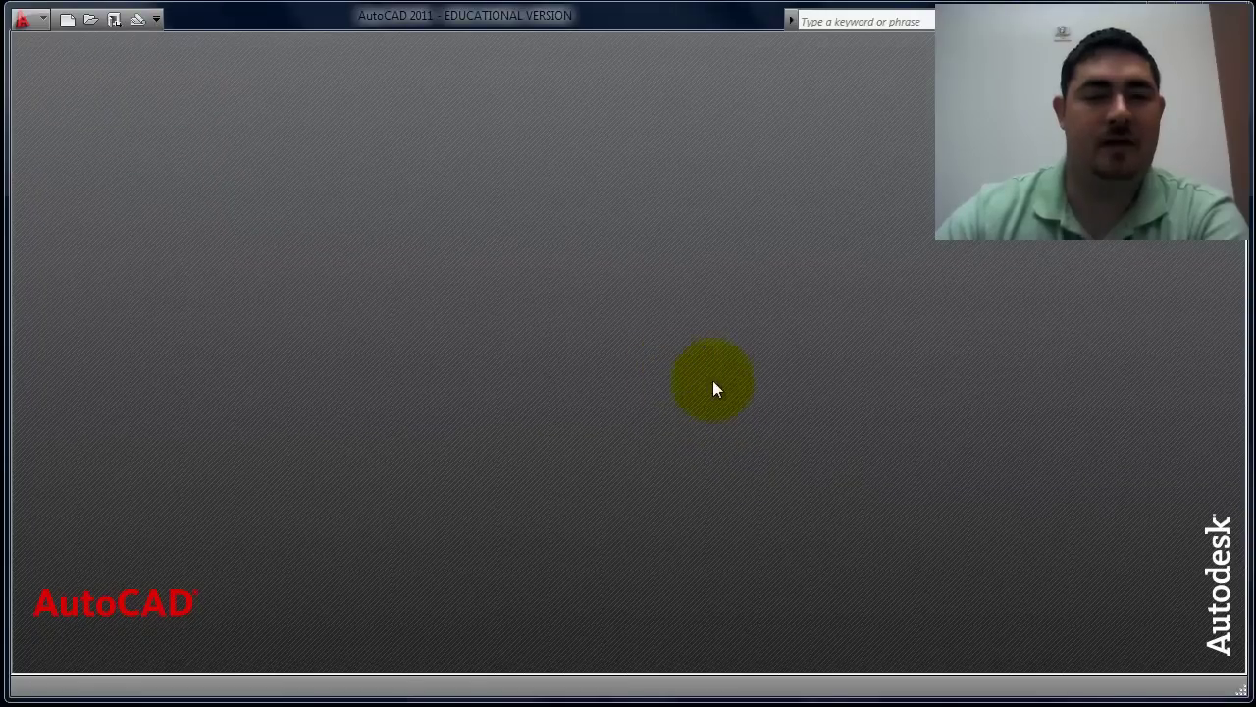
{"action": "left_click", "coordinate": [68, 20]}
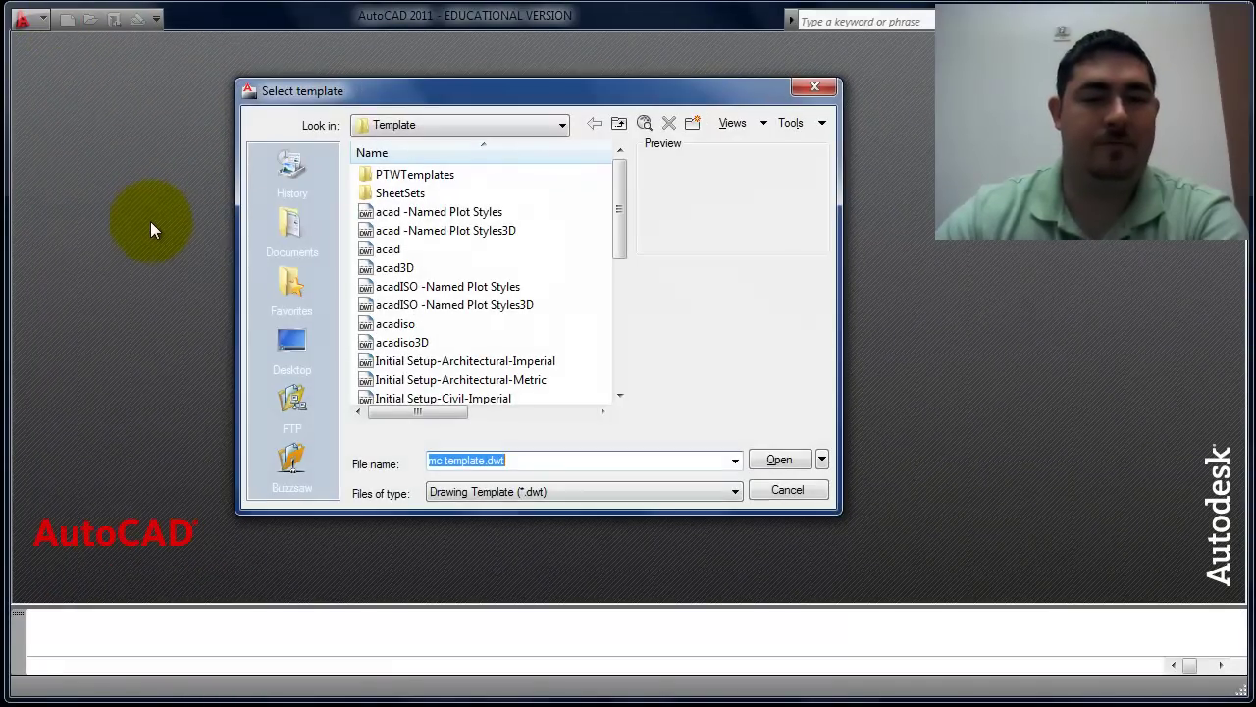
{"action": "left_click_drag", "start_coordinate": [619, 203], "coordinate": [615, 321]}
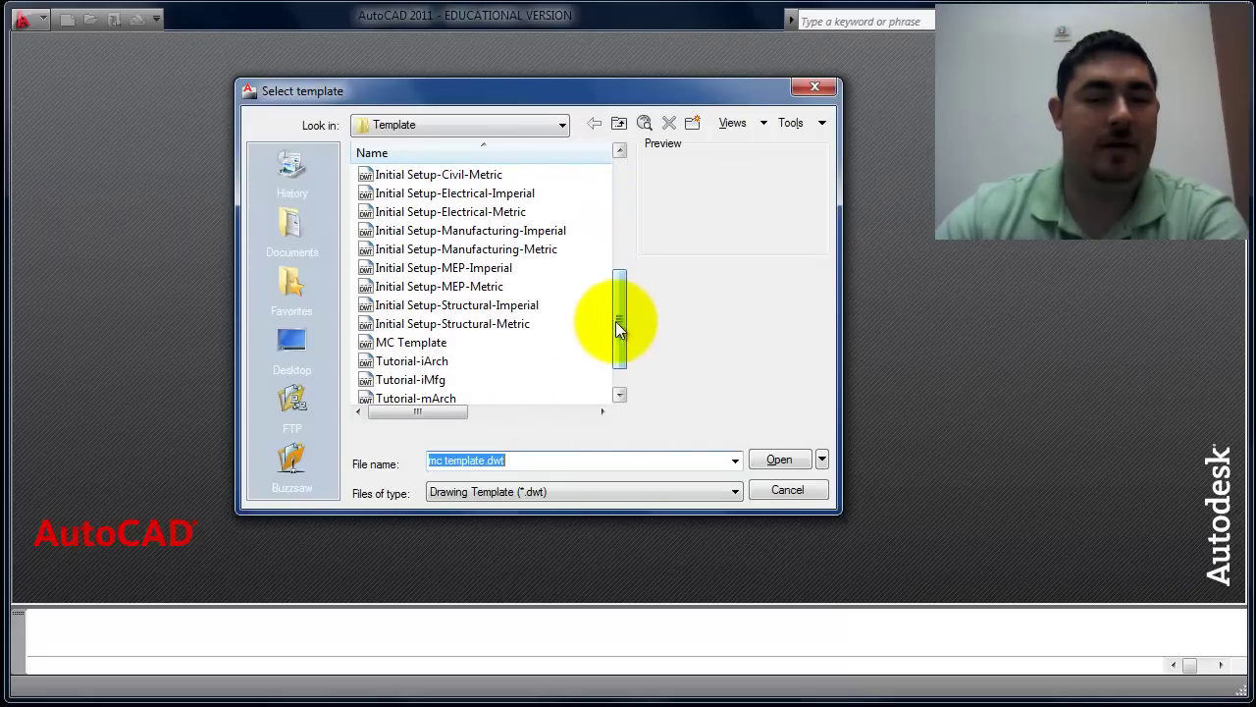
{"action": "left_click", "coordinate": [446, 346]}
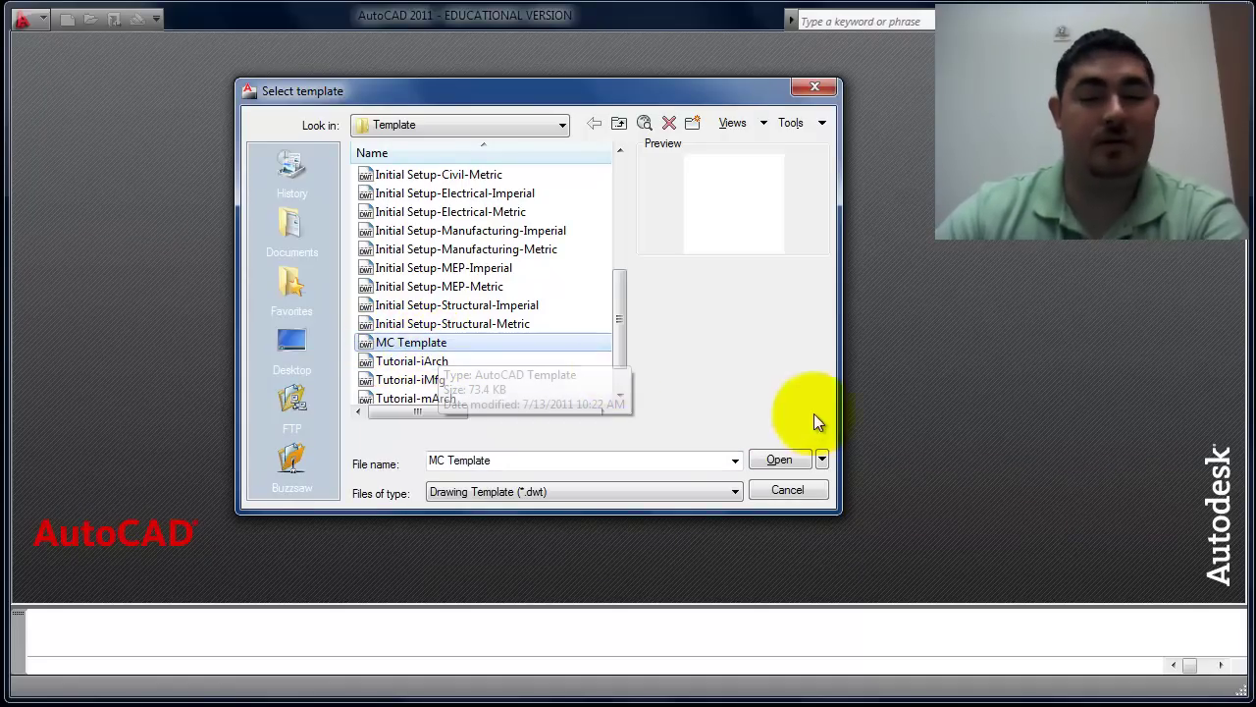
{"action": "left_click", "coordinate": [778, 459]}
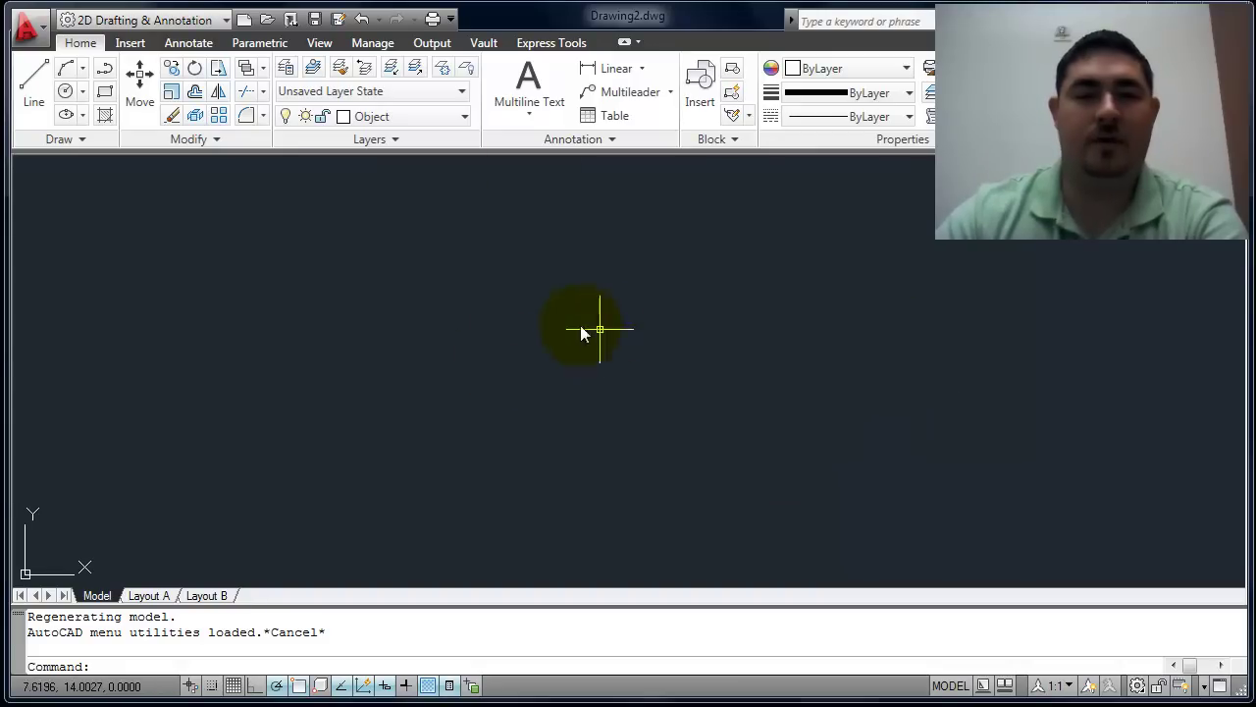
{"action": "left_click", "coordinate": [465, 118]}
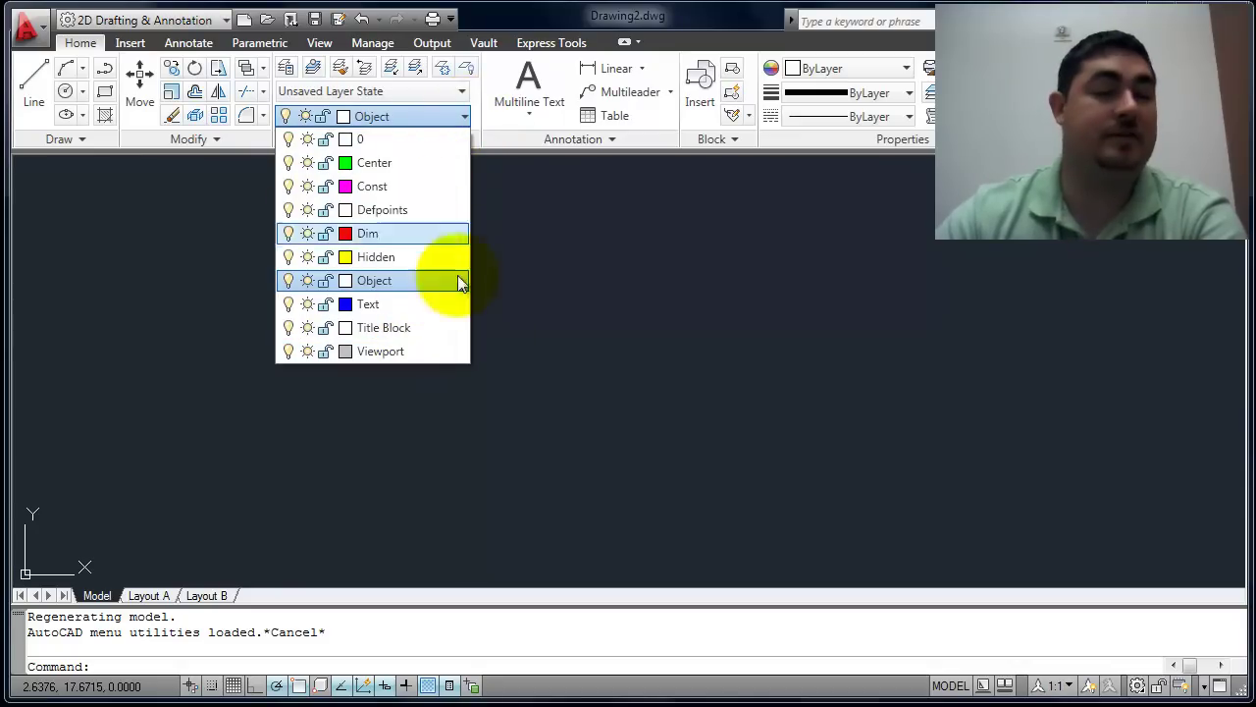
{"action": "left_click", "coordinate": [533, 449]}
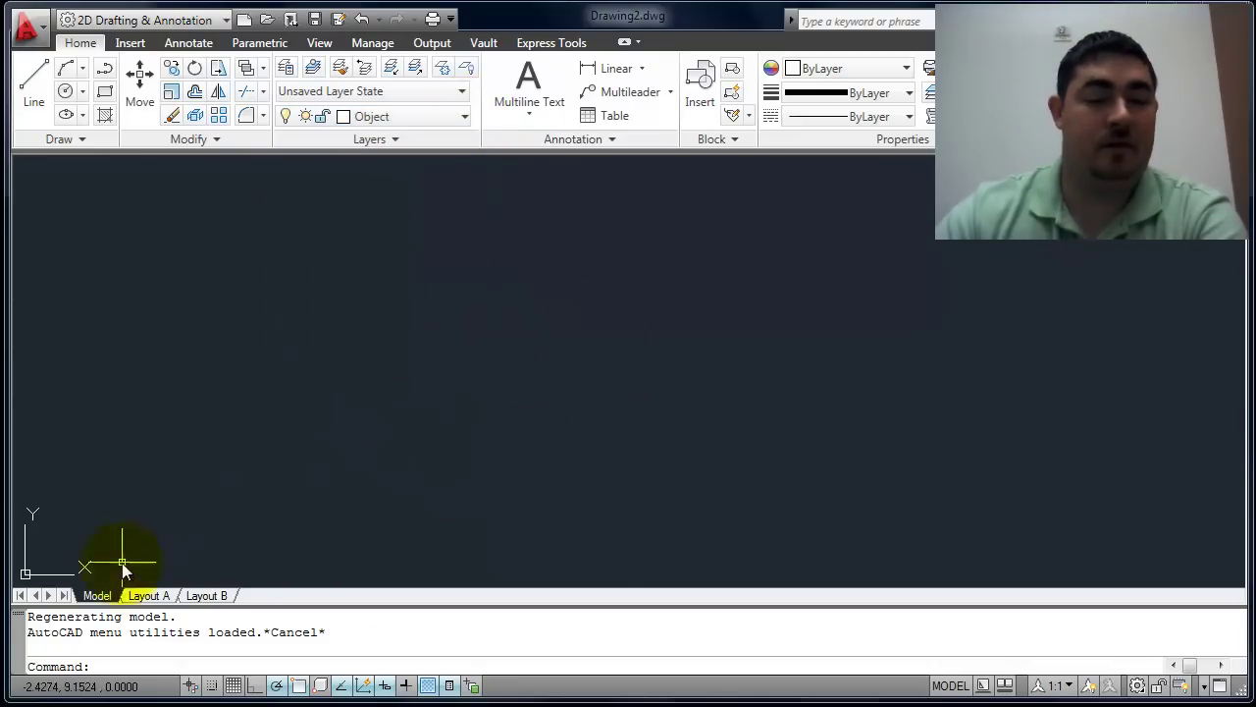
{"action": "left_click", "coordinate": [153, 597]}
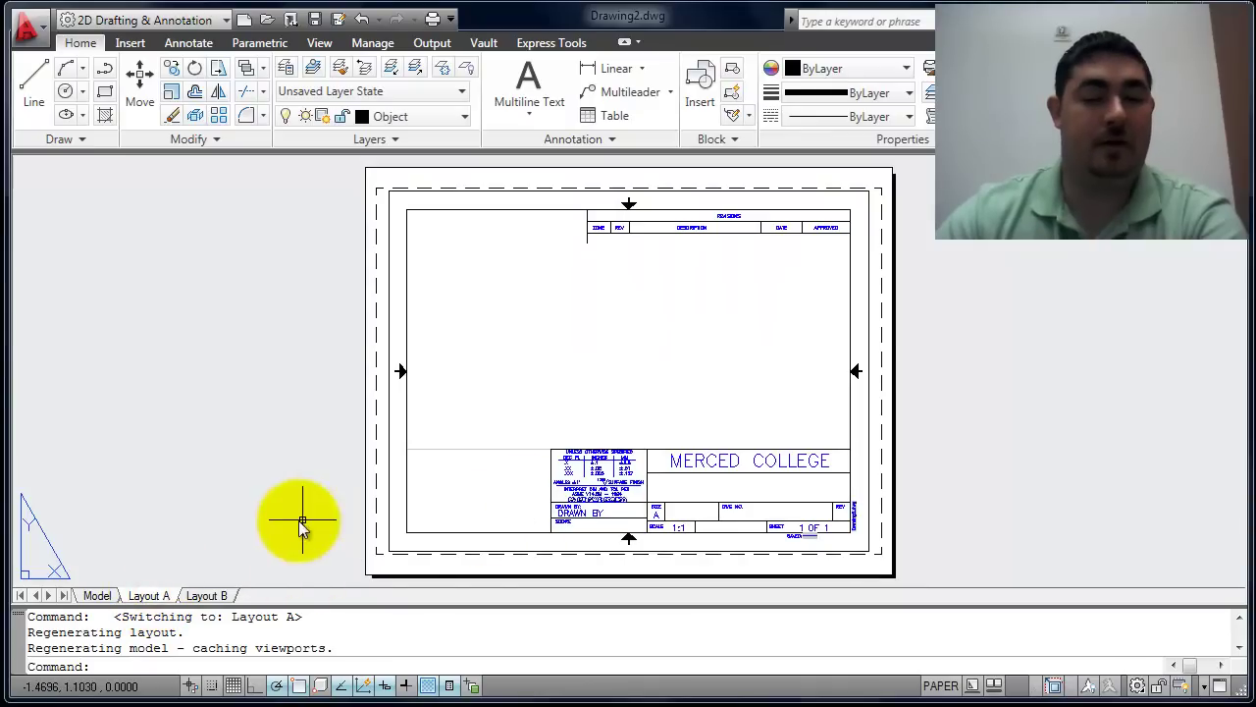
{"action": "left_click", "coordinate": [203, 595]}
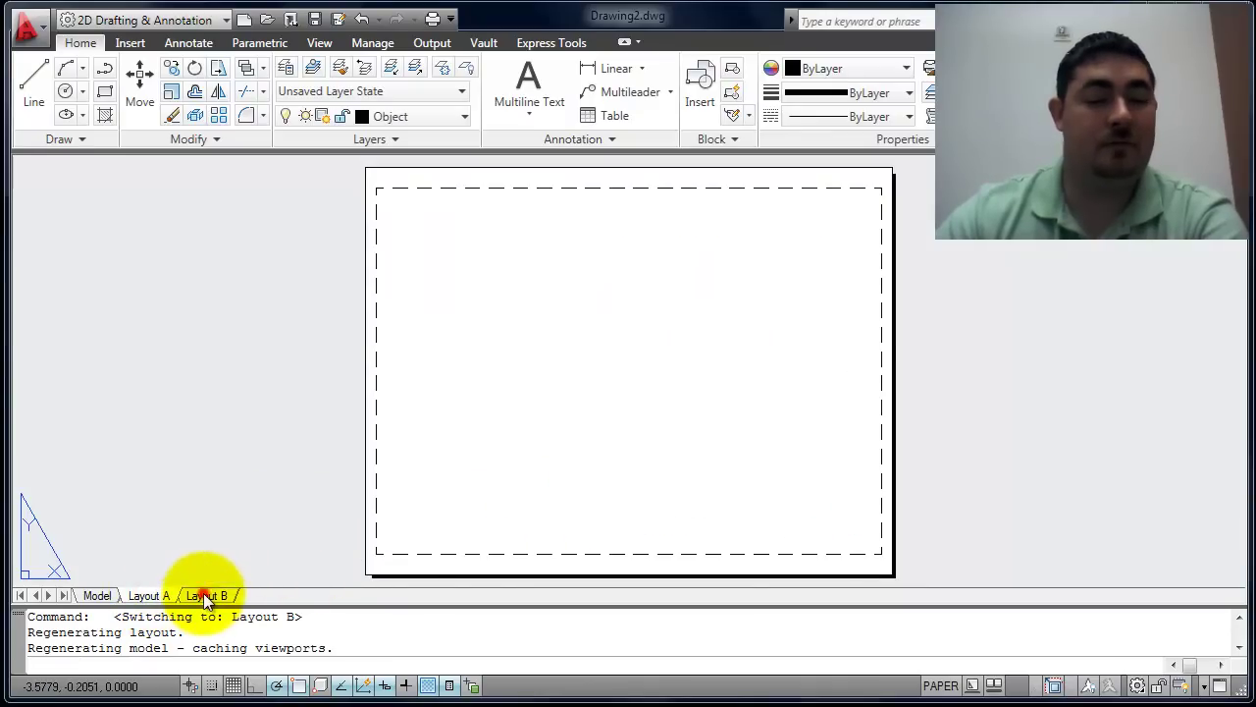
{"action": "left_click", "coordinate": [97, 595]}
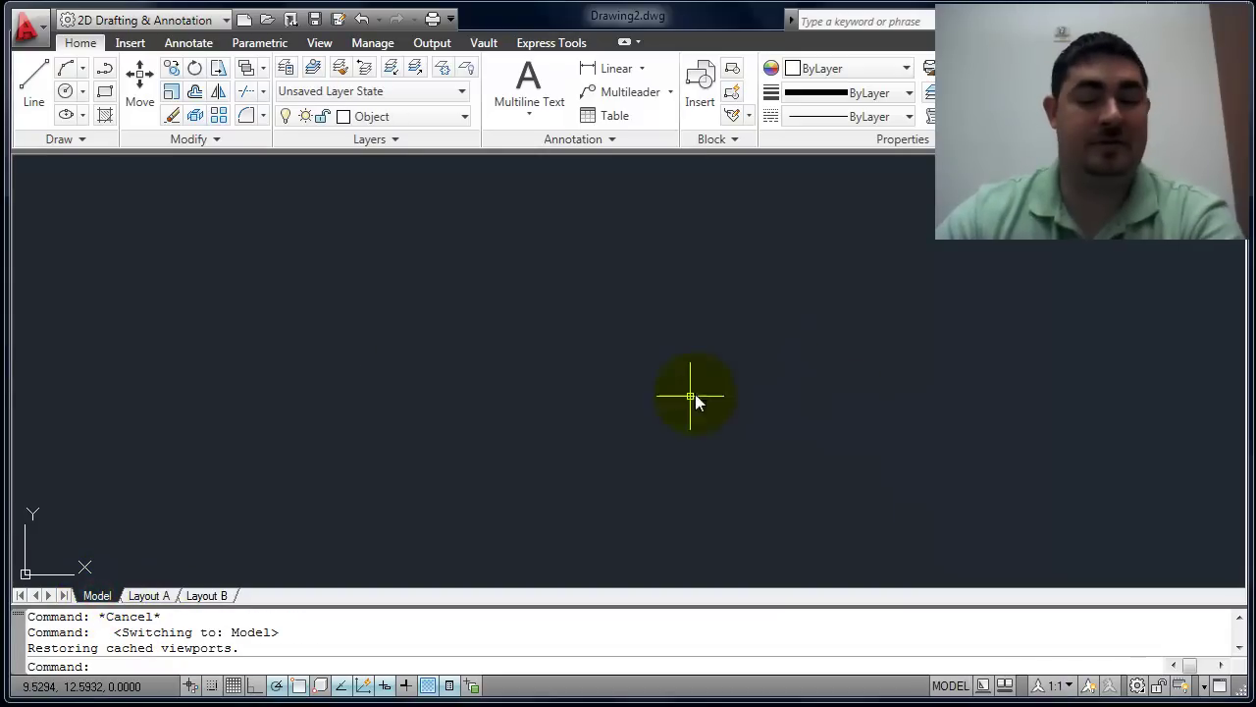
{"action": "key", "text": "F7"}
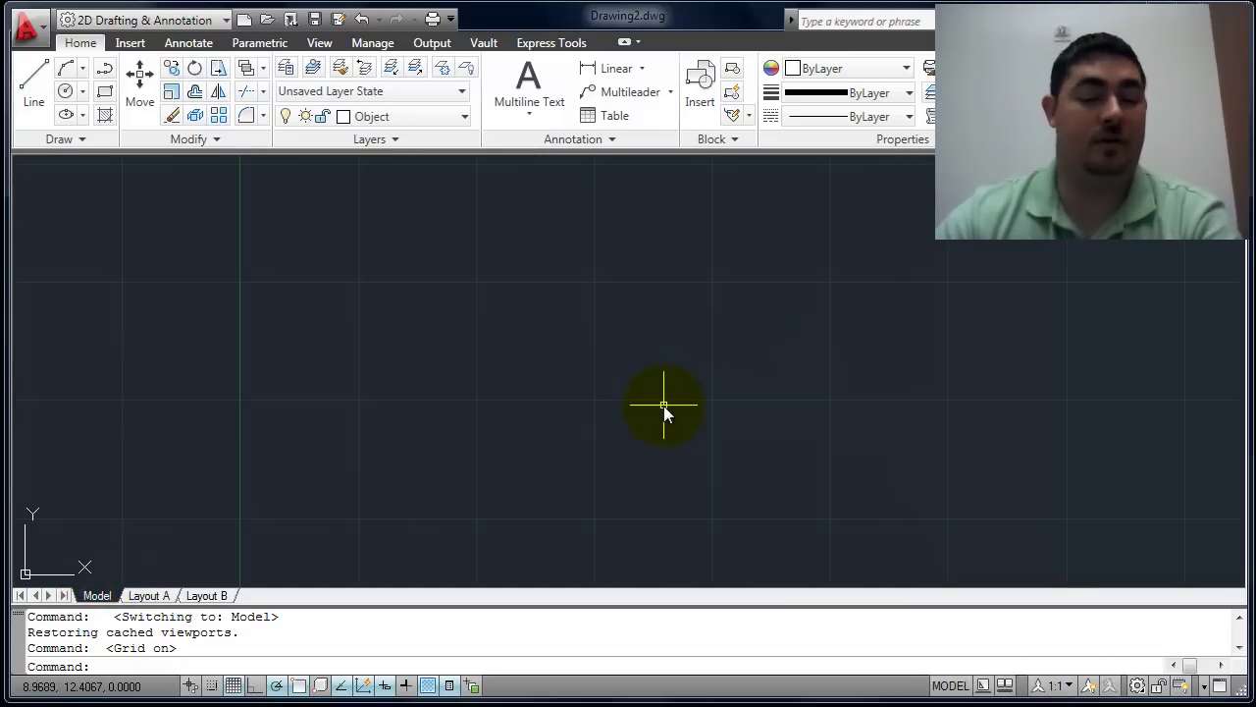
{"action": "key", "text": "F7"}
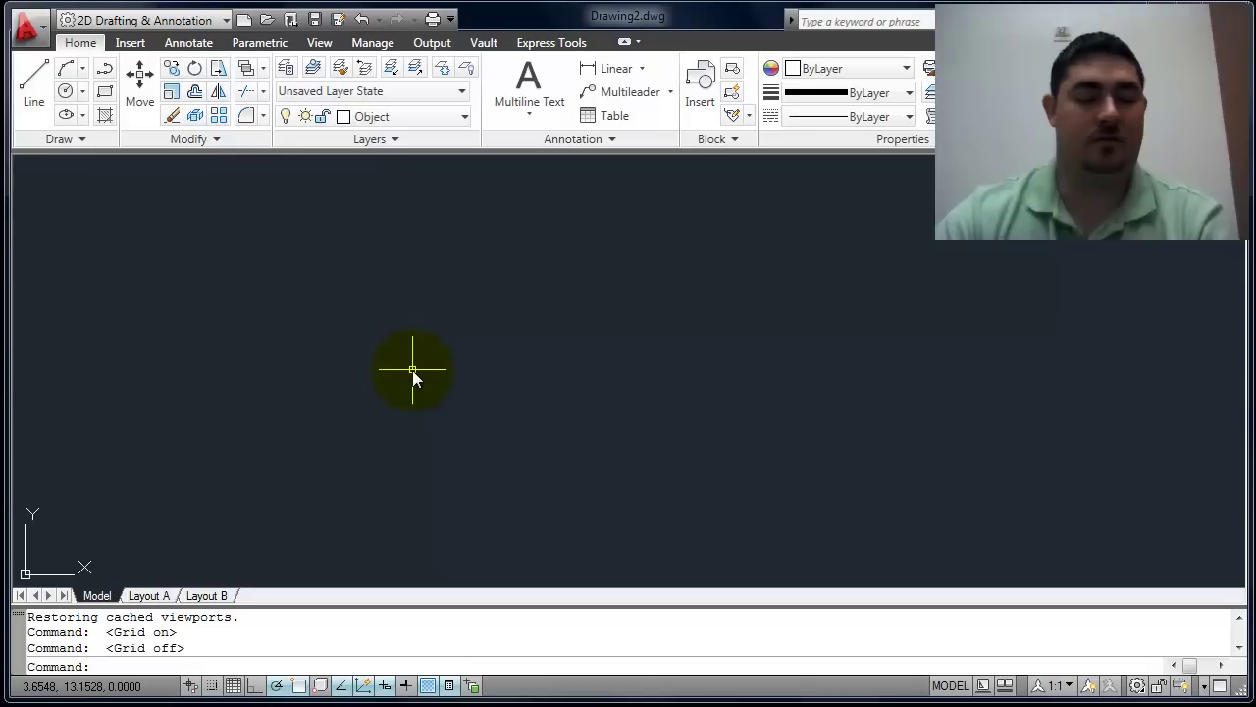
Draw a 5 by 2 rectangle from a picked corner with the REC command.
{"action": "type", "text": "REC"}
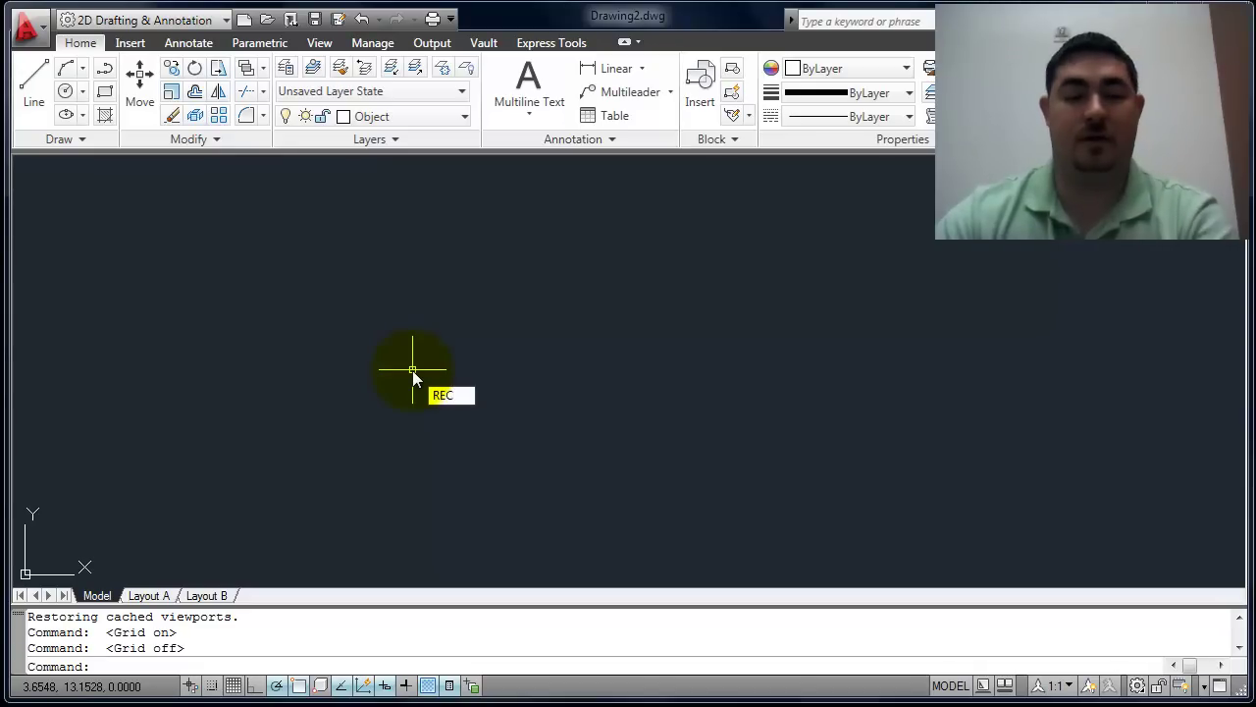
{"action": "key", "text": "Return"}
{"action": "left_click", "coordinate": [297, 496]}
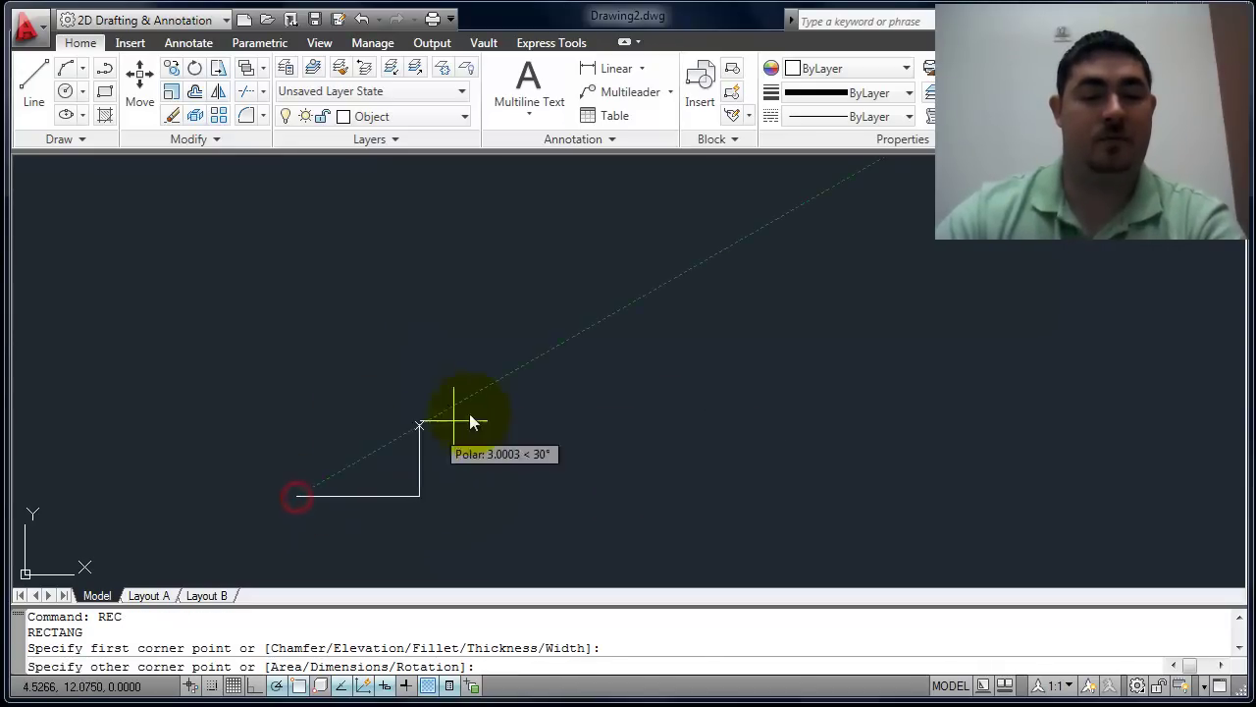
{"action": "type", "text": "5"}
{"action": "key", "text": "Tab"}
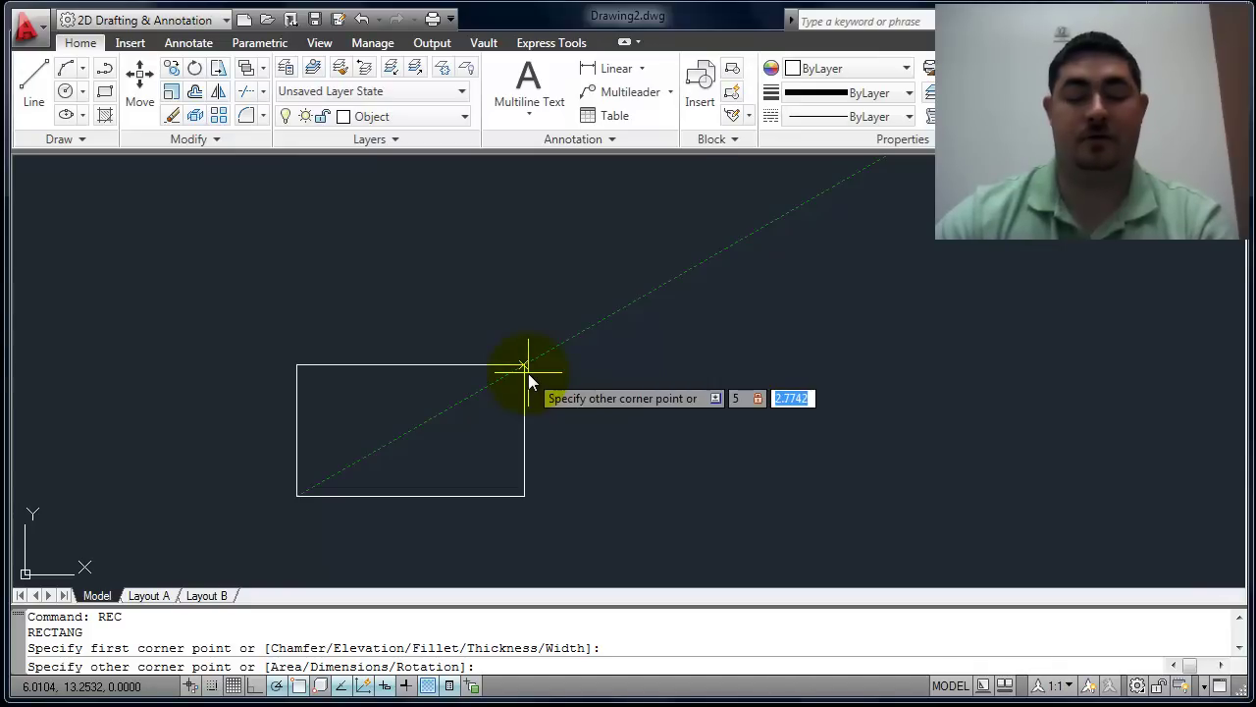
{"action": "type", "text": "2"}
{"action": "key", "text": "Return"}
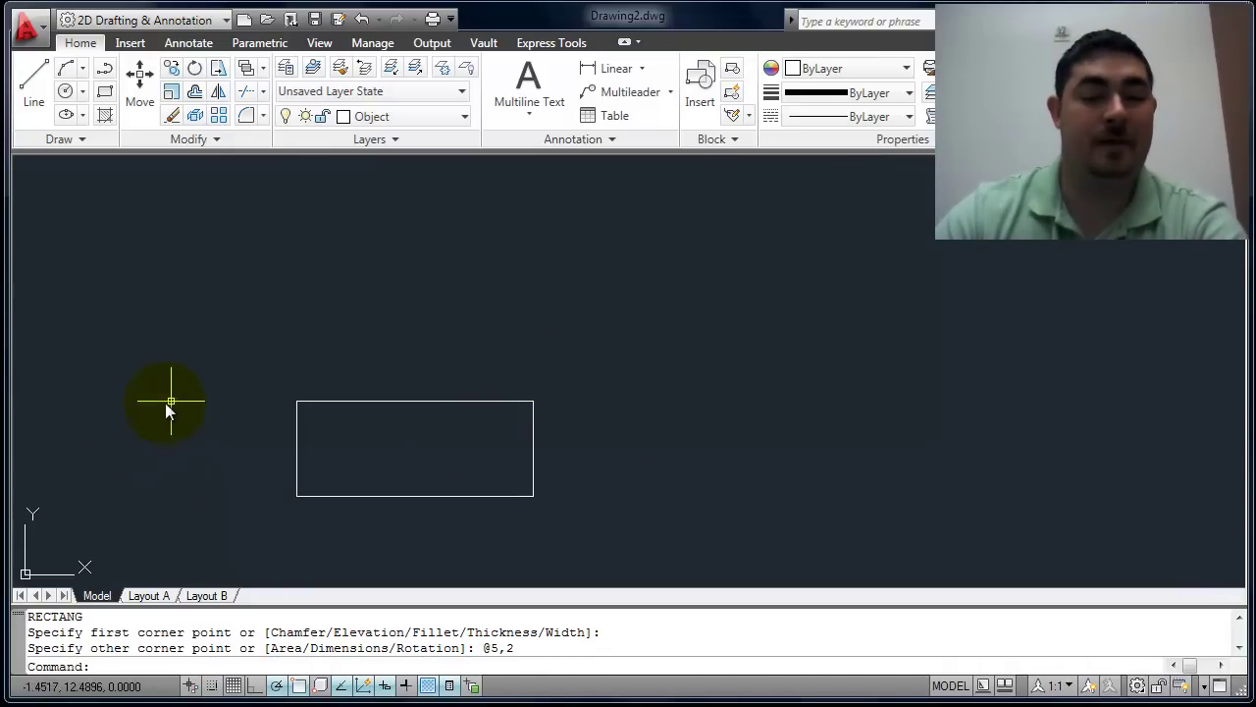
Zoom and pan the model view until the 5 by 2 rectangle sits fully centred.
{"action": "mouse_move", "coordinate": [395, 408]}
{"action": "middle_mouse_down"}
{"action": "mouse_move", "coordinate": [757, 314]}
{"action": "mouse_move", "coordinate": [275, 314]}
{"action": "mouse_move", "coordinate": [582, 339]}
{"action": "middle_mouse_up"}
{"action": "scroll", "coordinate": [628, 344], "scroll_direction": "up", "scroll_amount": 6}
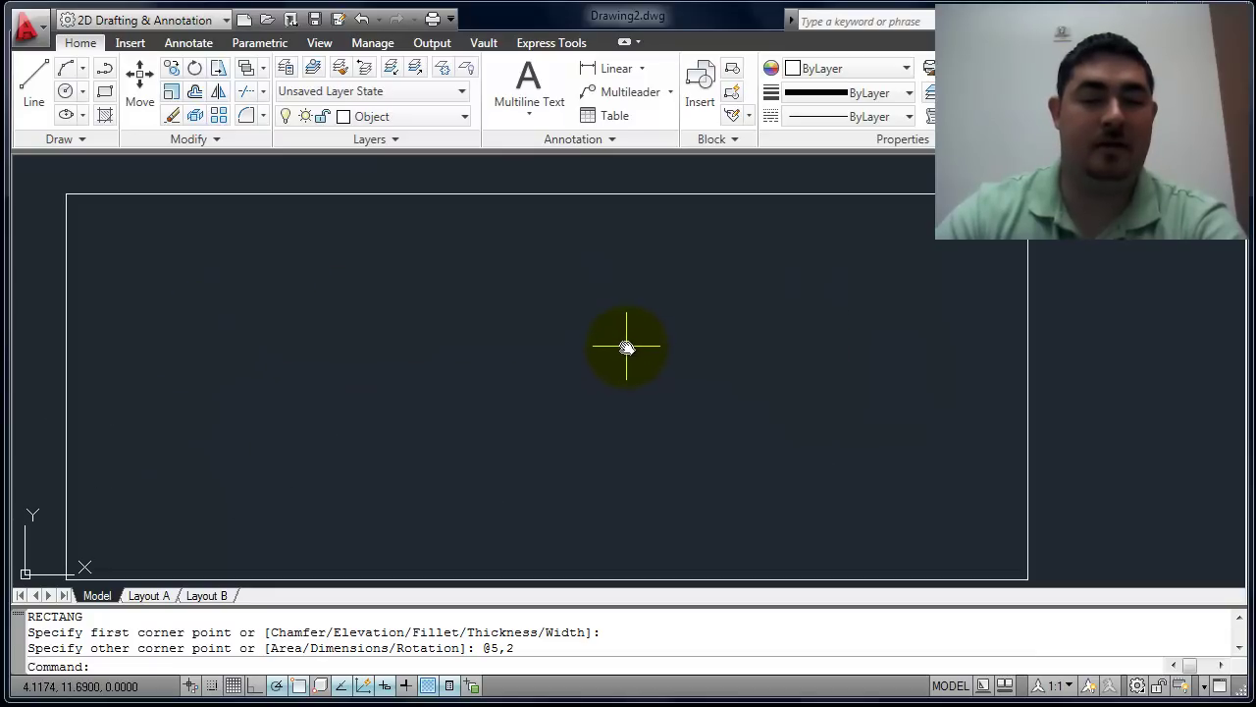
{"action": "scroll", "coordinate": [626, 345], "scroll_direction": "down", "scroll_amount": 10}
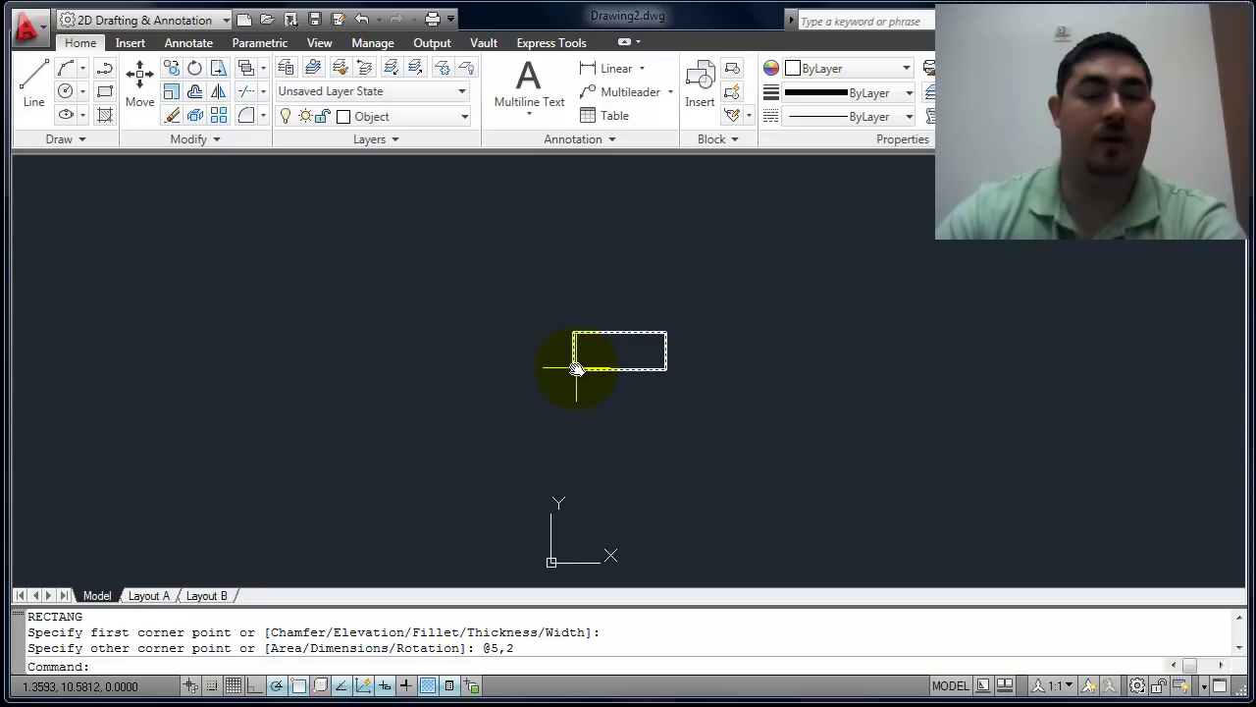
{"action": "scroll", "coordinate": [576, 369], "scroll_direction": "up", "scroll_amount": 8}
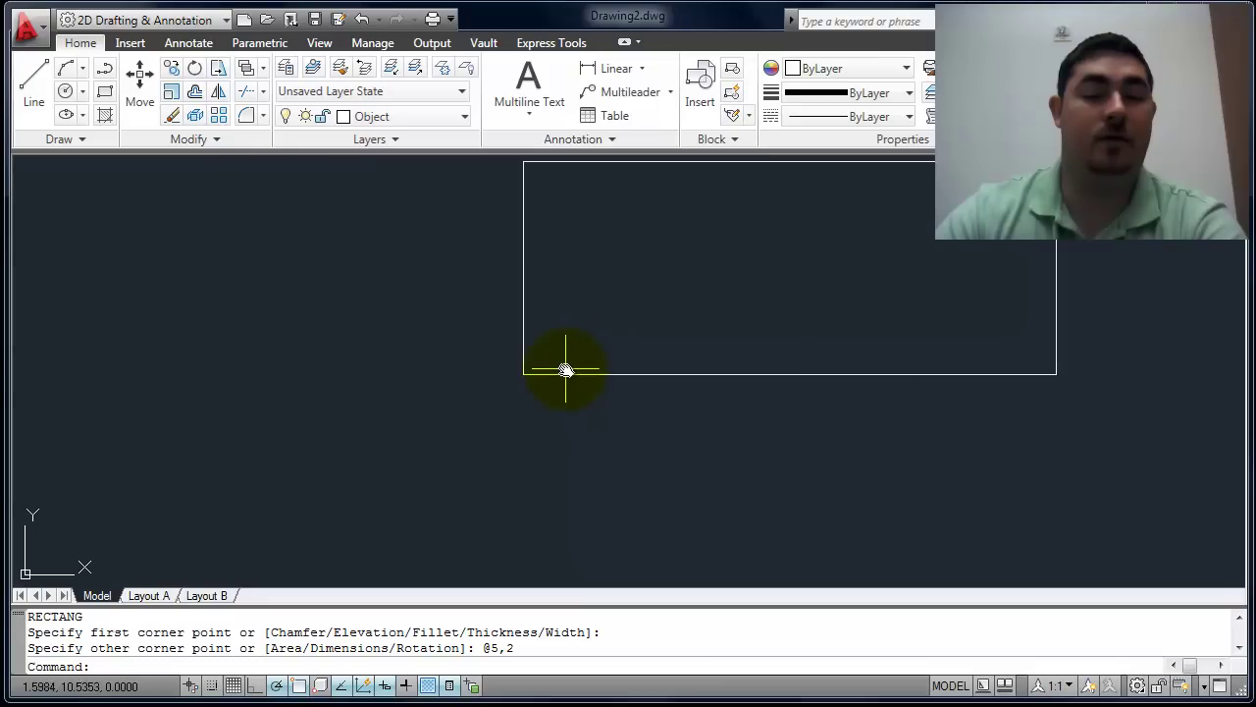
{"action": "scroll", "coordinate": [564, 369], "scroll_direction": "up", "scroll_amount": 1}
{"action": "scroll", "coordinate": [545, 367], "scroll_direction": "up", "scroll_amount": 1}
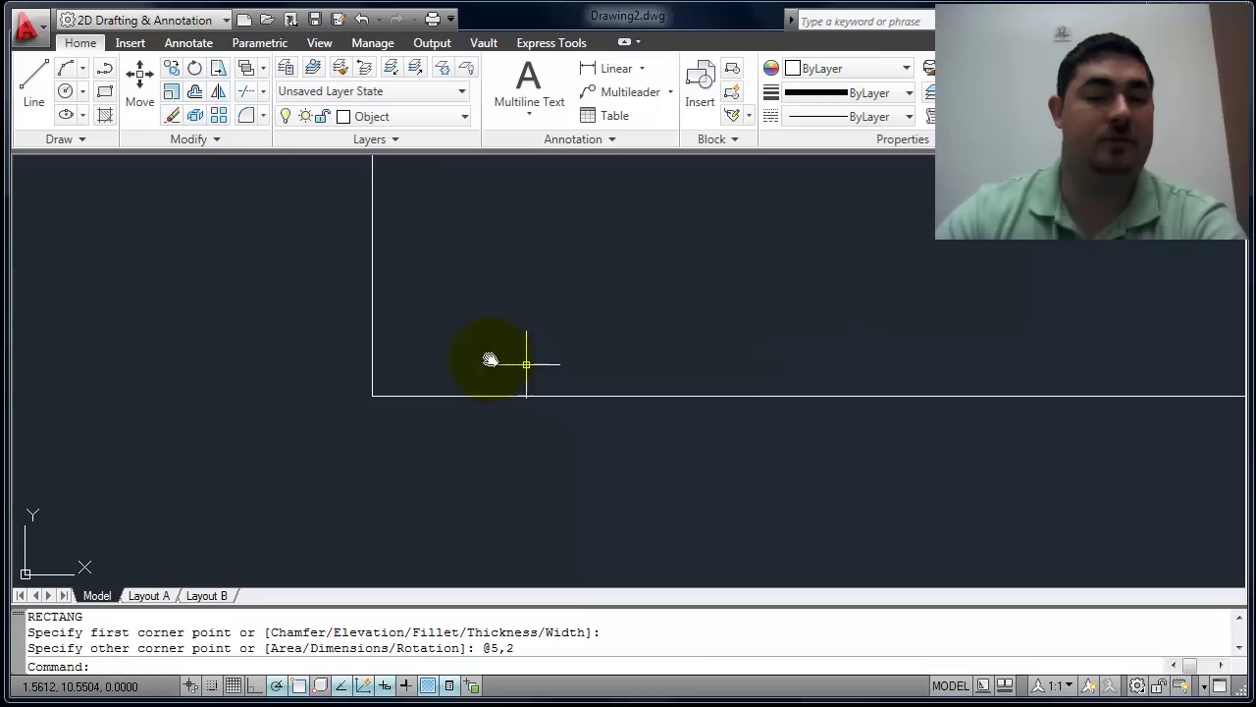
{"action": "scroll", "coordinate": [616, 317], "scroll_direction": "down", "scroll_amount": 7}
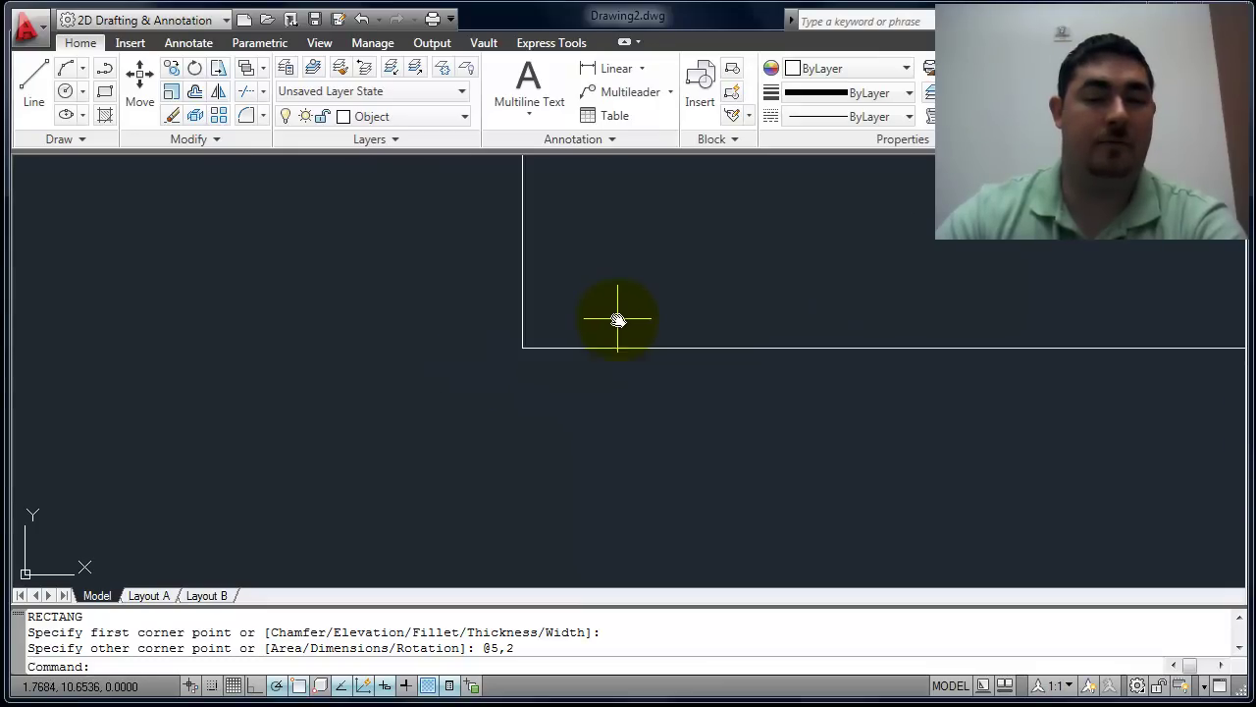
{"action": "mouse_move", "coordinate": [659, 312]}
{"action": "middle_mouse_down"}
{"action": "mouse_move", "coordinate": [642, 328]}
{"action": "mouse_move", "coordinate": [387, 345]}
{"action": "mouse_move", "coordinate": [635, 427]}
{"action": "mouse_move", "coordinate": [589, 325]}
{"action": "mouse_move", "coordinate": [558, 388]}
{"action": "mouse_move", "coordinate": [622, 355]}
{"action": "middle_mouse_up"}
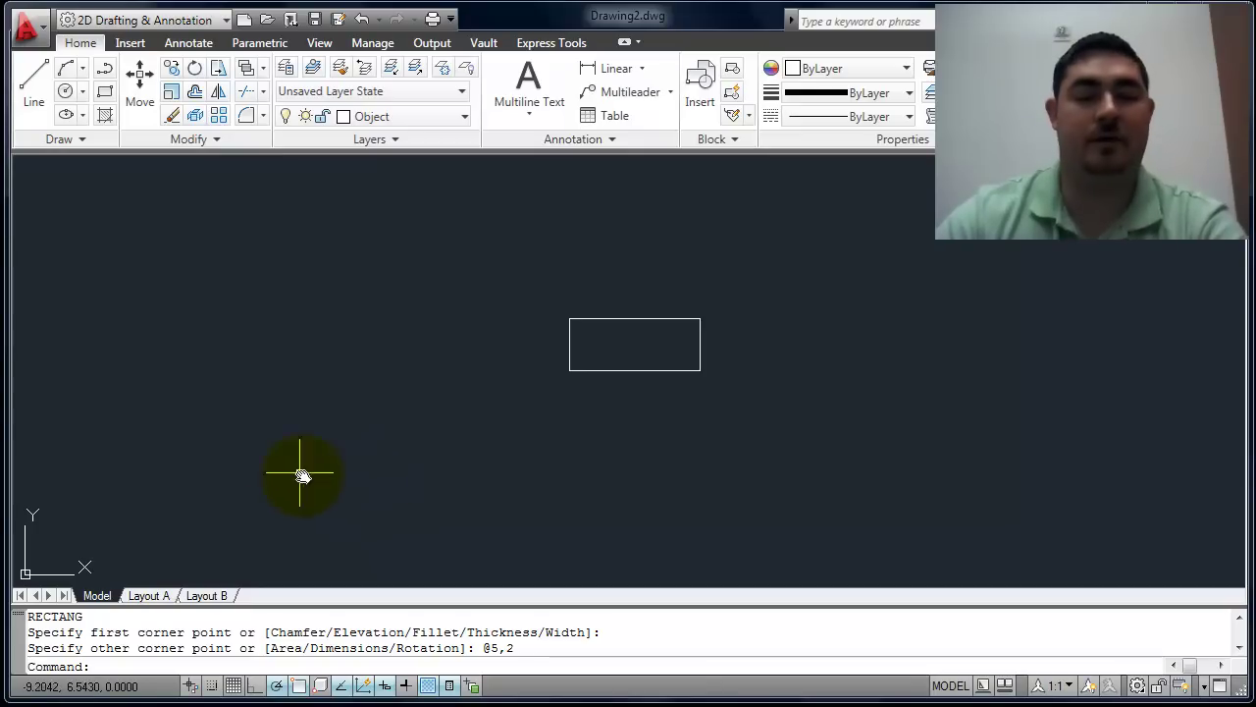
Switch to Layout A and activate its viewport for model space work.
{"action": "left_click", "coordinate": [150, 598]}
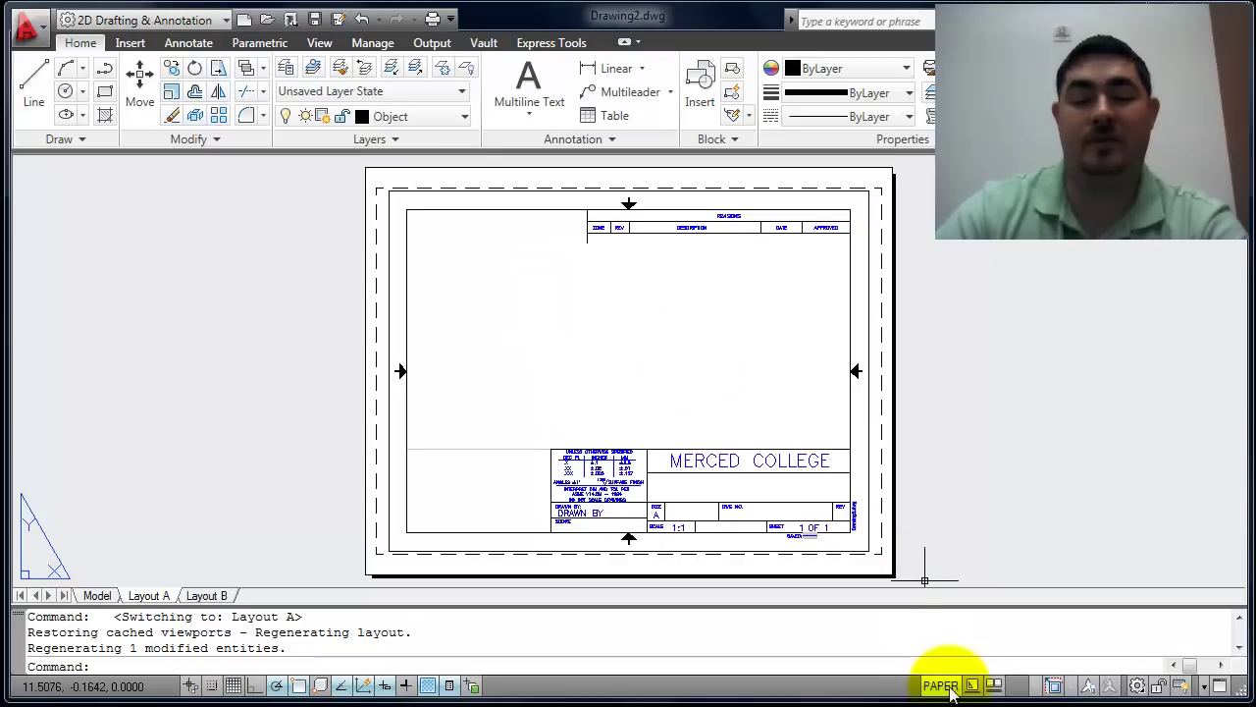
{"action": "double_click", "coordinate": [555, 346]}
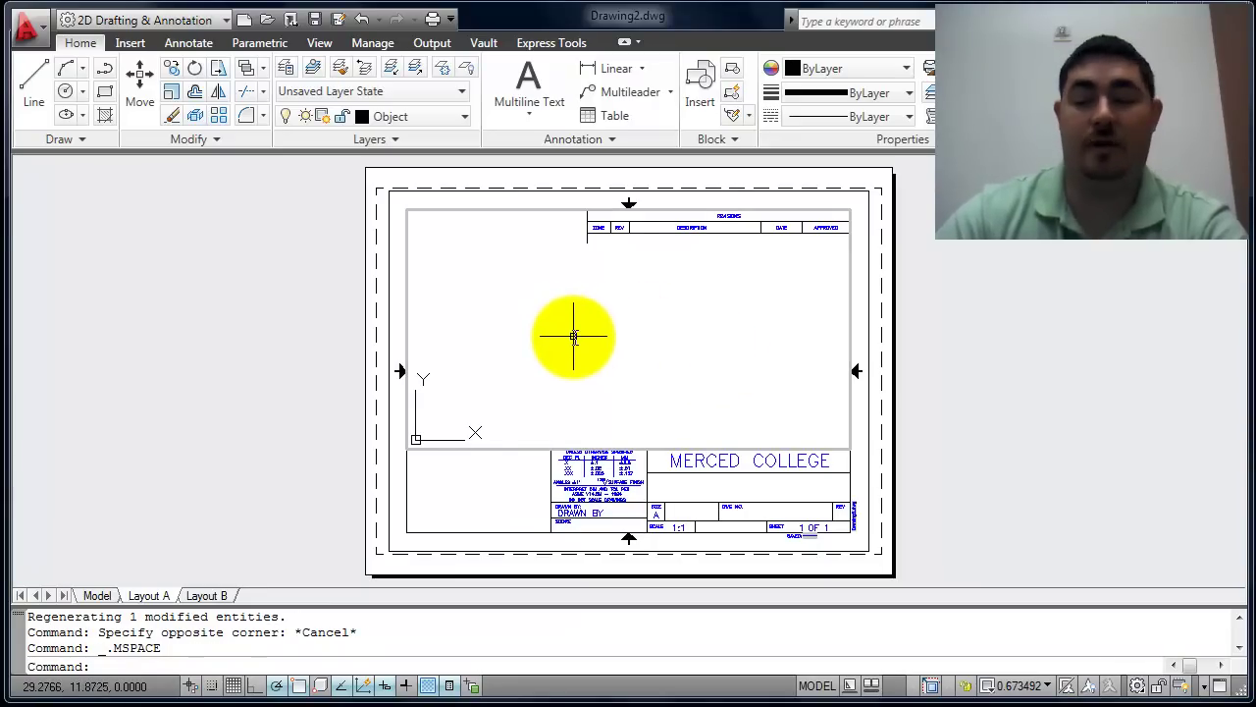
Wheel-zoom inside the Layout A viewport until the rectangle shows, at scale 1.150080.
{"action": "middle_click_drag", "start_coordinate": [573, 336], "coordinate": [575, 339]}
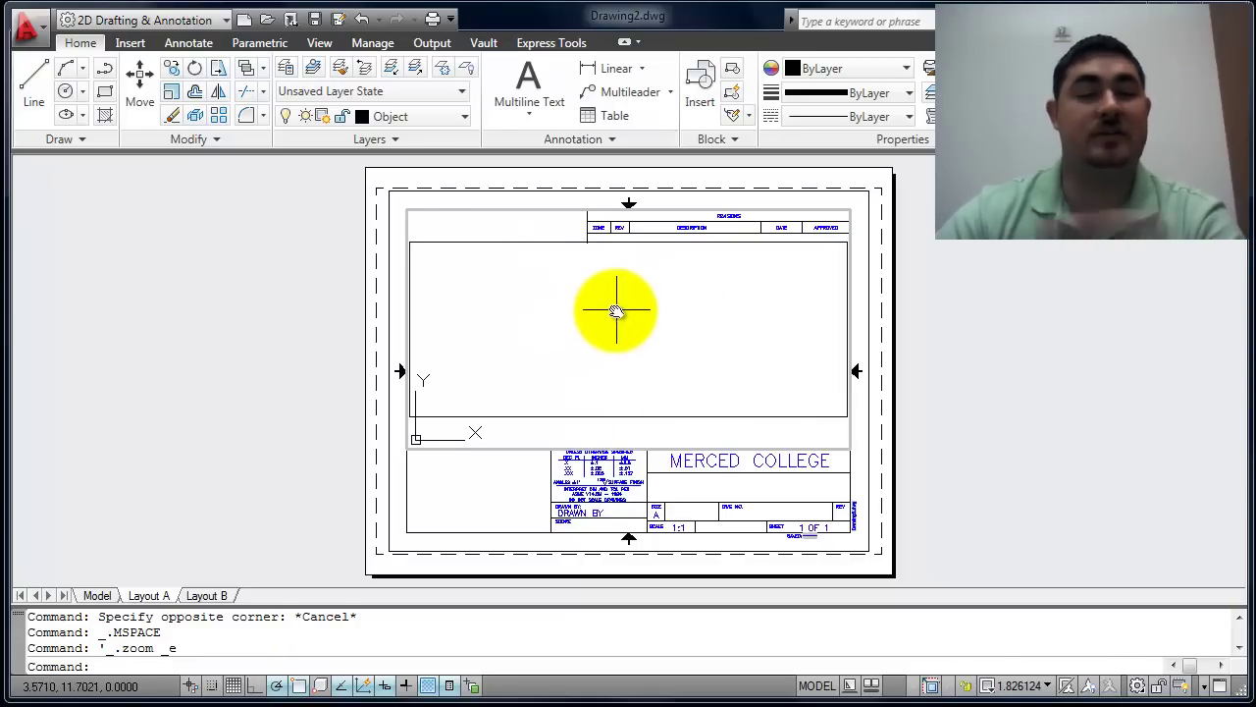
{"action": "scroll", "coordinate": [648, 321], "scroll_direction": "down", "scroll_amount": 5}
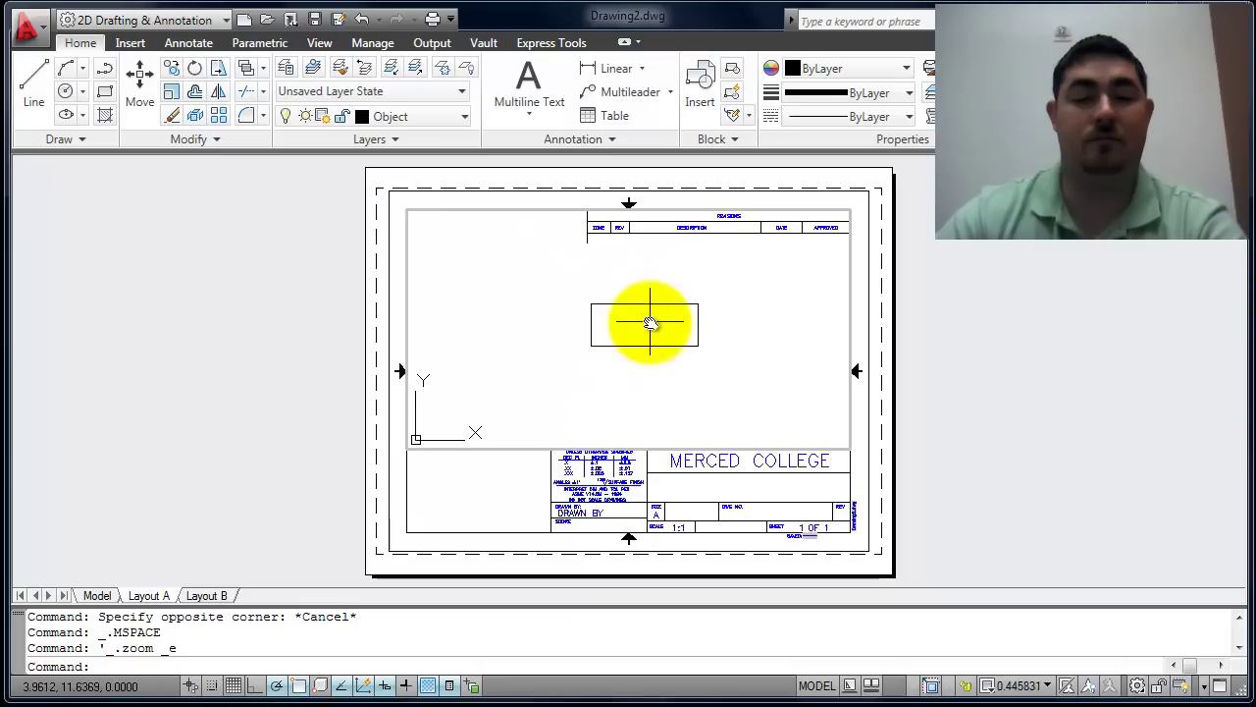
{"action": "scroll", "coordinate": [650, 324], "scroll_direction": "up", "scroll_amount": 5}
{"action": "scroll", "coordinate": [649, 323], "scroll_direction": "down", "scroll_amount": 4}
{"action": "scroll", "coordinate": [648, 322], "scroll_direction": "up", "scroll_amount": 2}
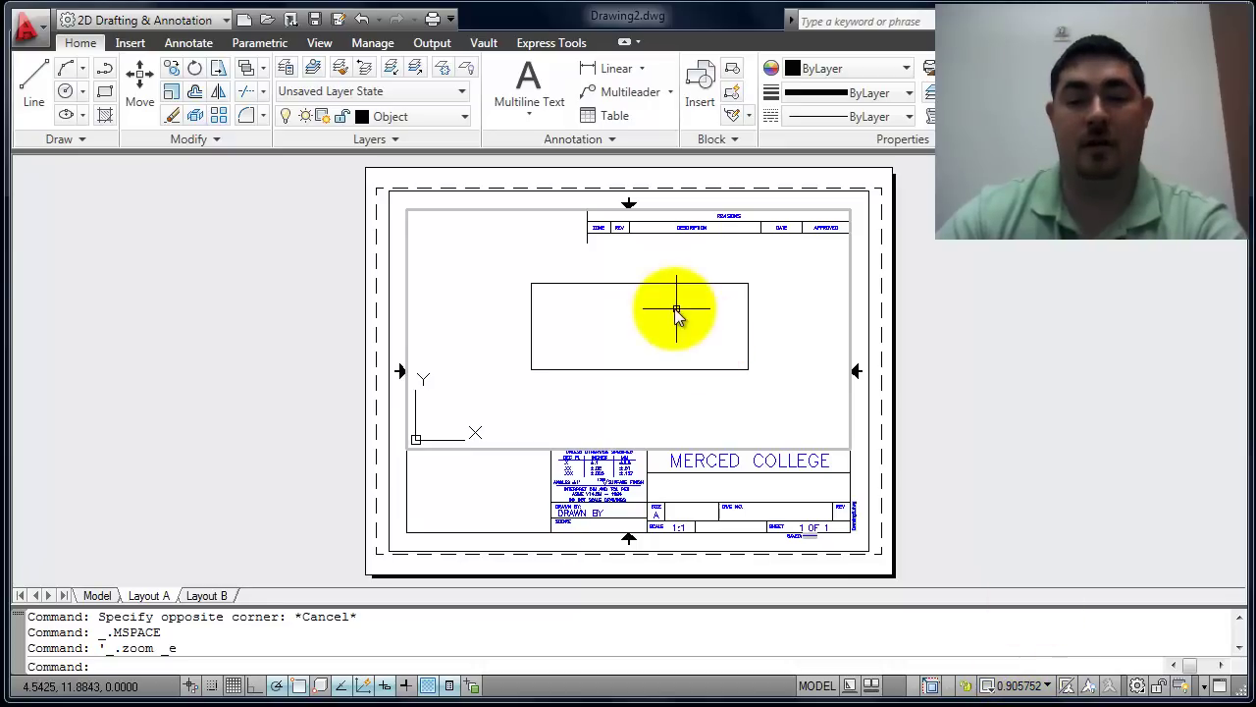
{"action": "scroll", "coordinate": [676, 313], "scroll_direction": "up", "scroll_amount": 2}
{"action": "scroll", "coordinate": [676, 312], "scroll_direction": "down", "scroll_amount": 1}
{"action": "scroll", "coordinate": [667, 312], "scroll_direction": "up", "scroll_amount": 3}
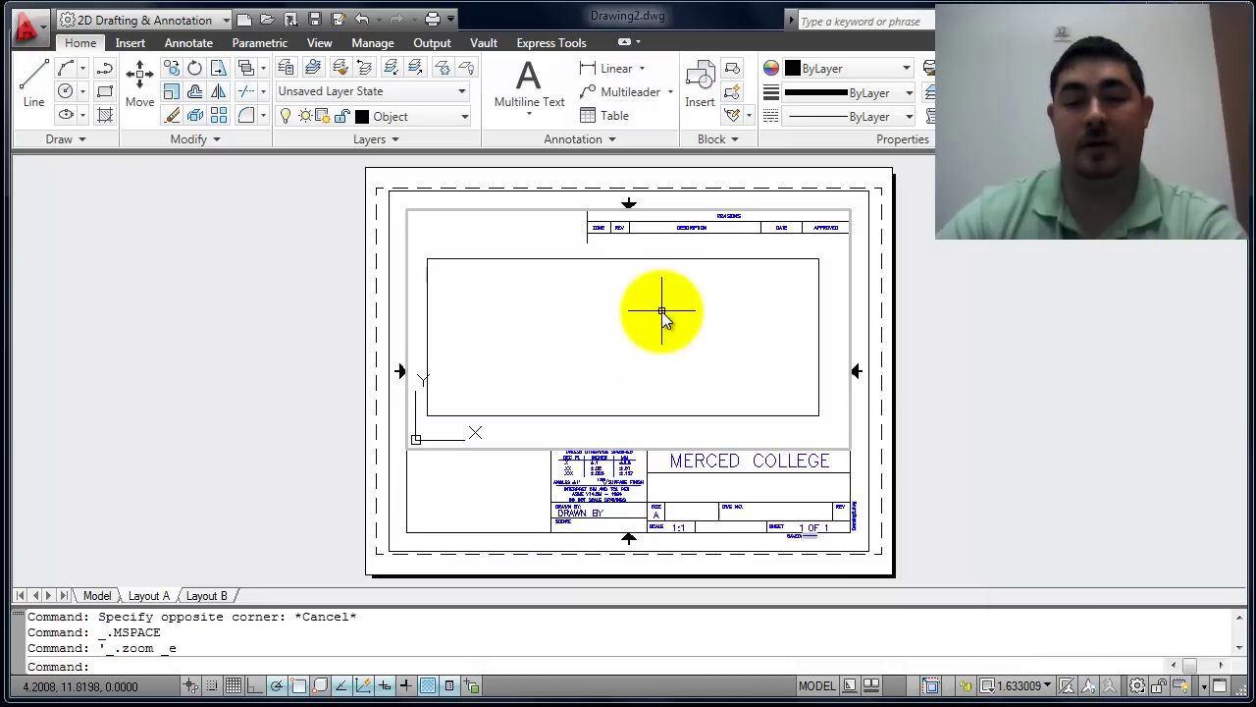
{"action": "scroll", "coordinate": [663, 314], "scroll_direction": "up", "scroll_amount": 2}
{"action": "scroll", "coordinate": [664, 314], "scroll_direction": "down", "scroll_amount": 3}
{"action": "scroll", "coordinate": [665, 312], "scroll_direction": "up", "scroll_amount": 2}
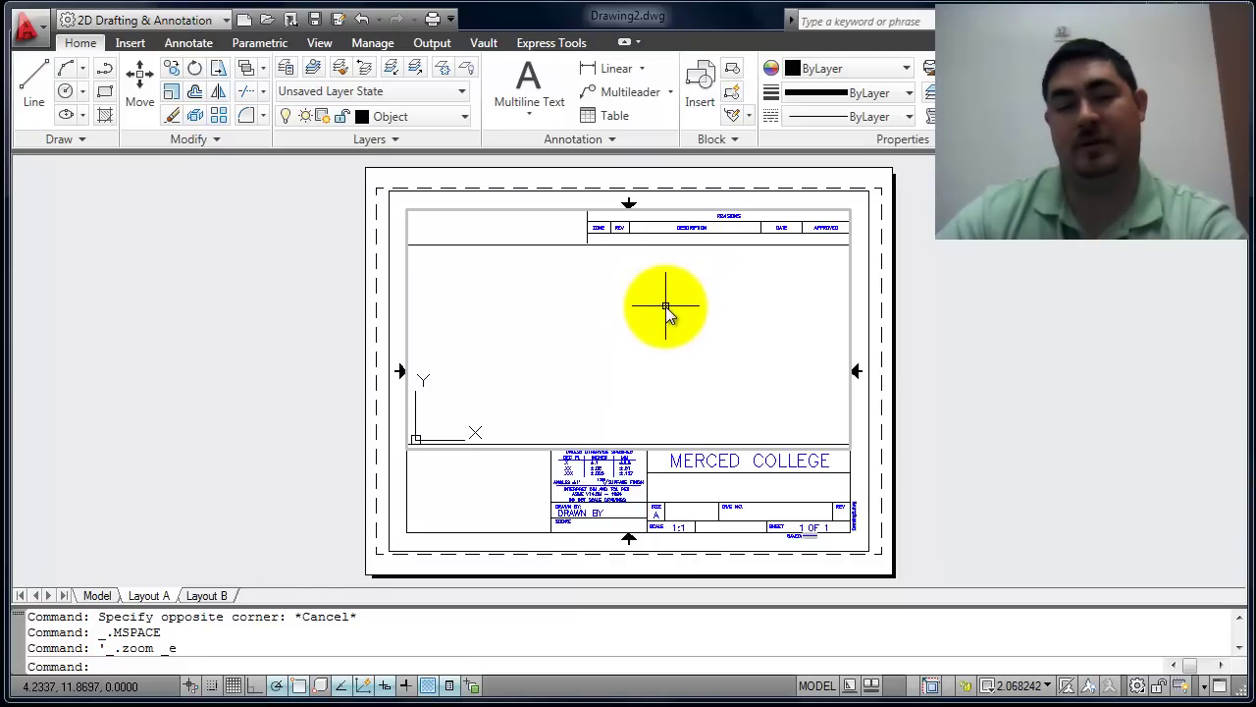
{"action": "scroll", "coordinate": [659, 313], "scroll_direction": "down", "scroll_amount": 6}
{"action": "scroll", "coordinate": [658, 316], "scroll_direction": "up", "scroll_amount": 2}
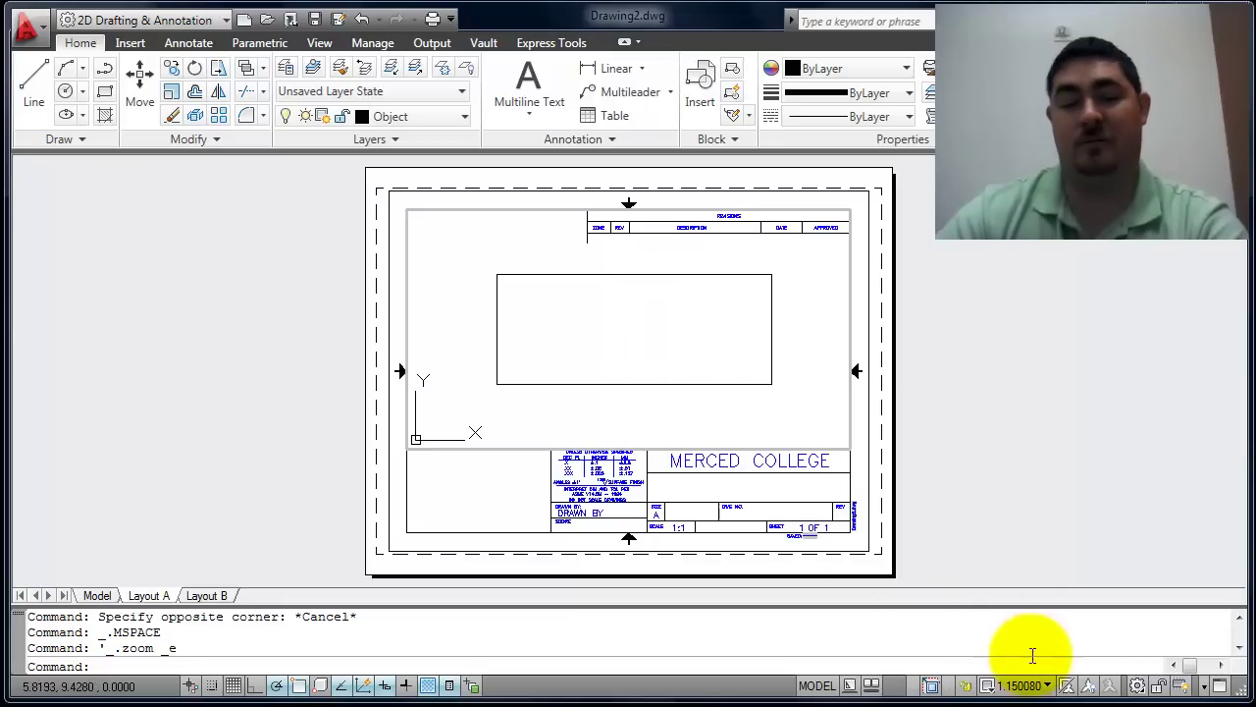
Set the viewport scale to 1:1, reposition the rectangle, then change it to 2:1.
{"action": "left_click", "coordinate": [1029, 687]}
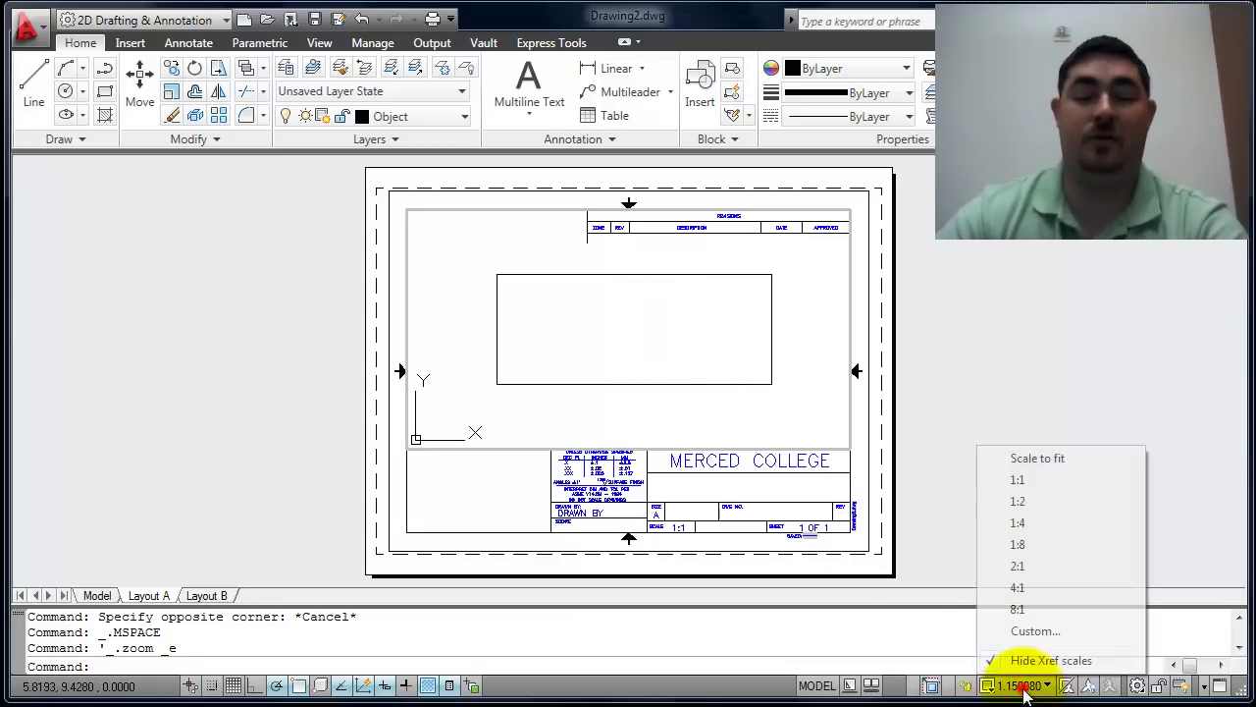
{"action": "left_click", "coordinate": [1028, 480]}
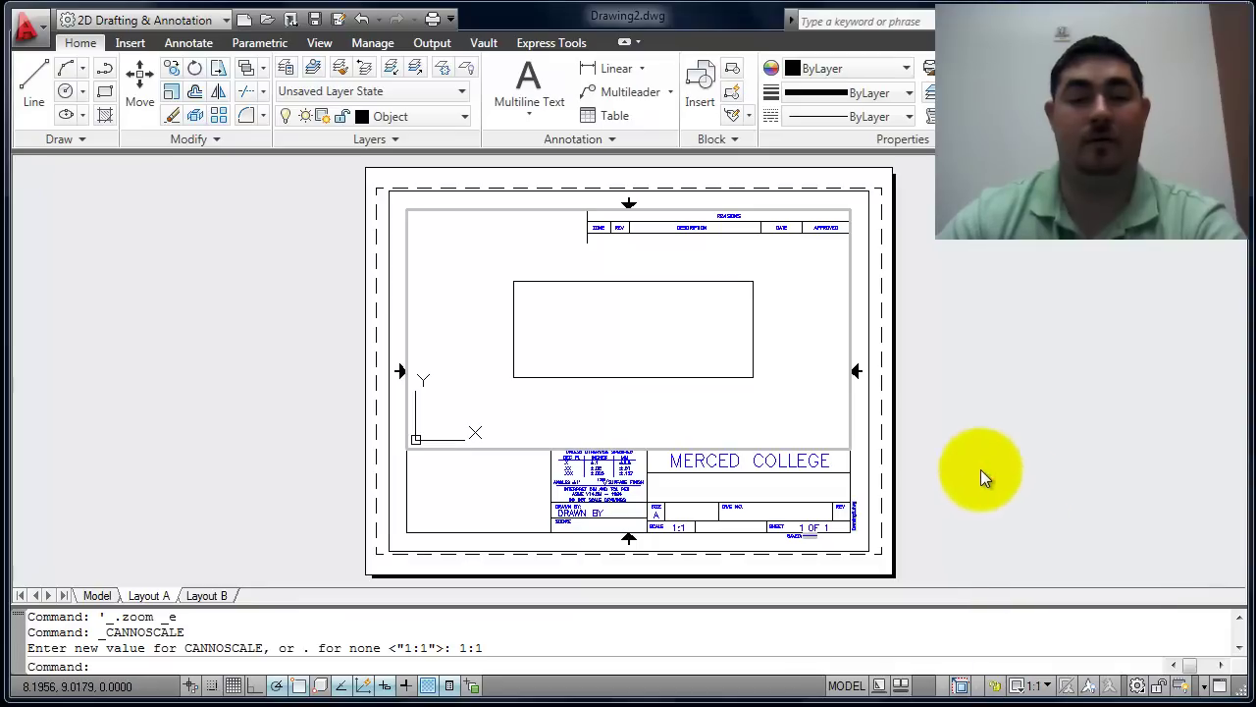
{"action": "middle_click_drag", "start_coordinate": [696, 347], "coordinate": [677, 360]}
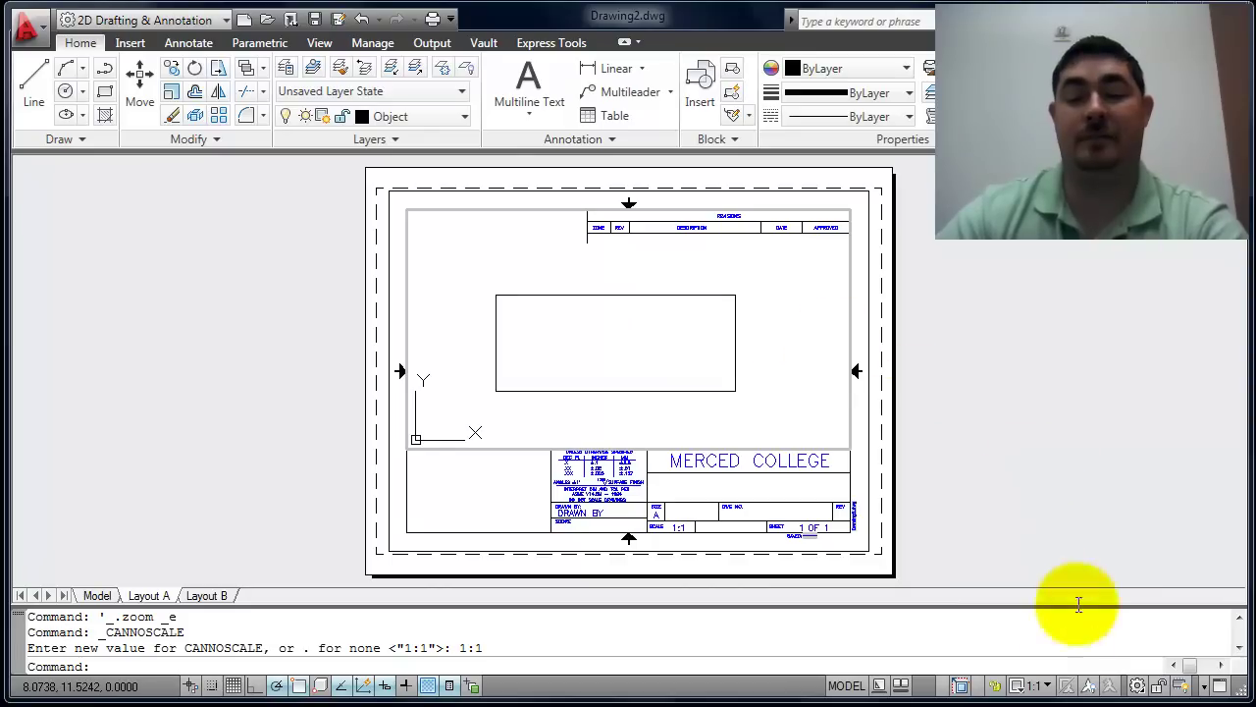
{"action": "left_click", "coordinate": [1036, 687]}
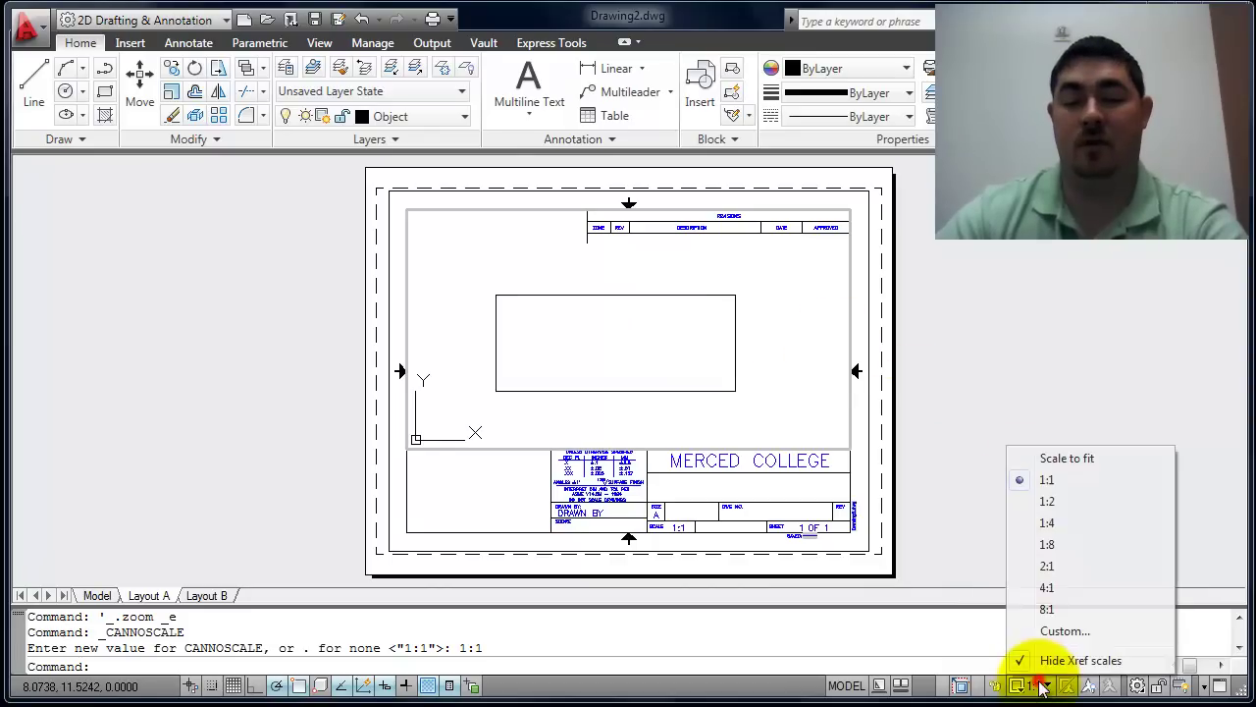
{"action": "left_click", "coordinate": [1053, 567]}
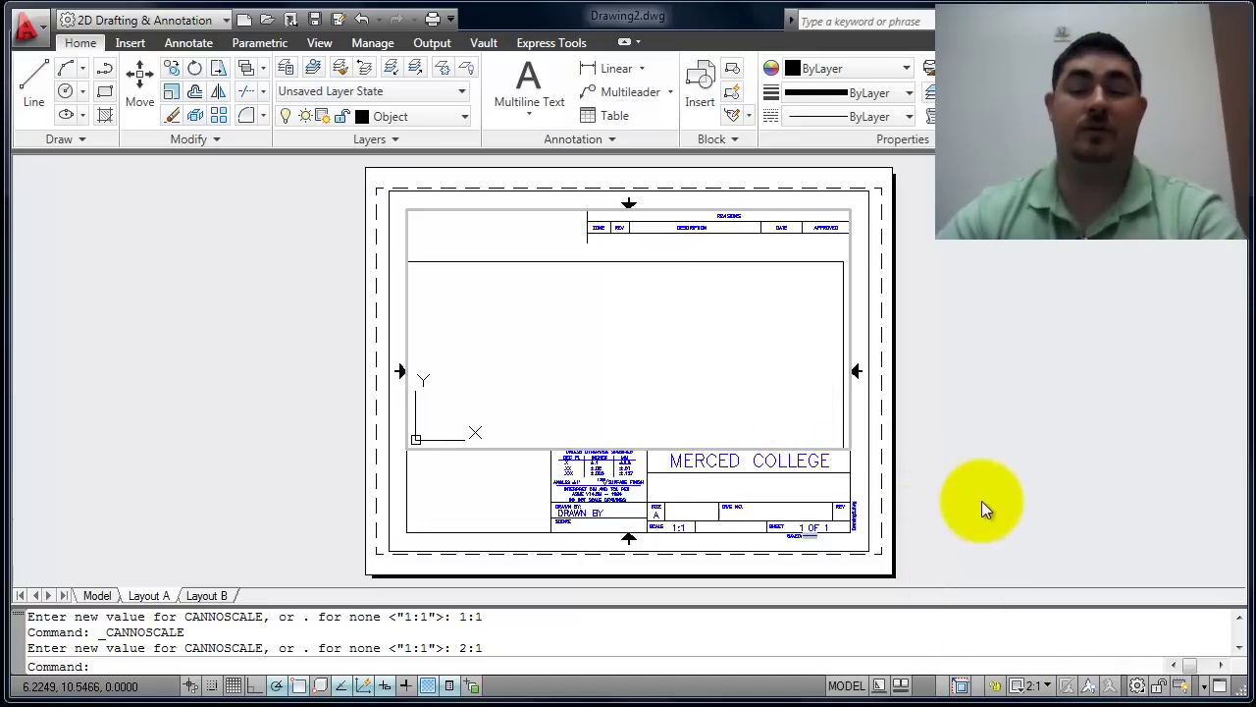
{"action": "left_click", "coordinate": [1035, 685]}
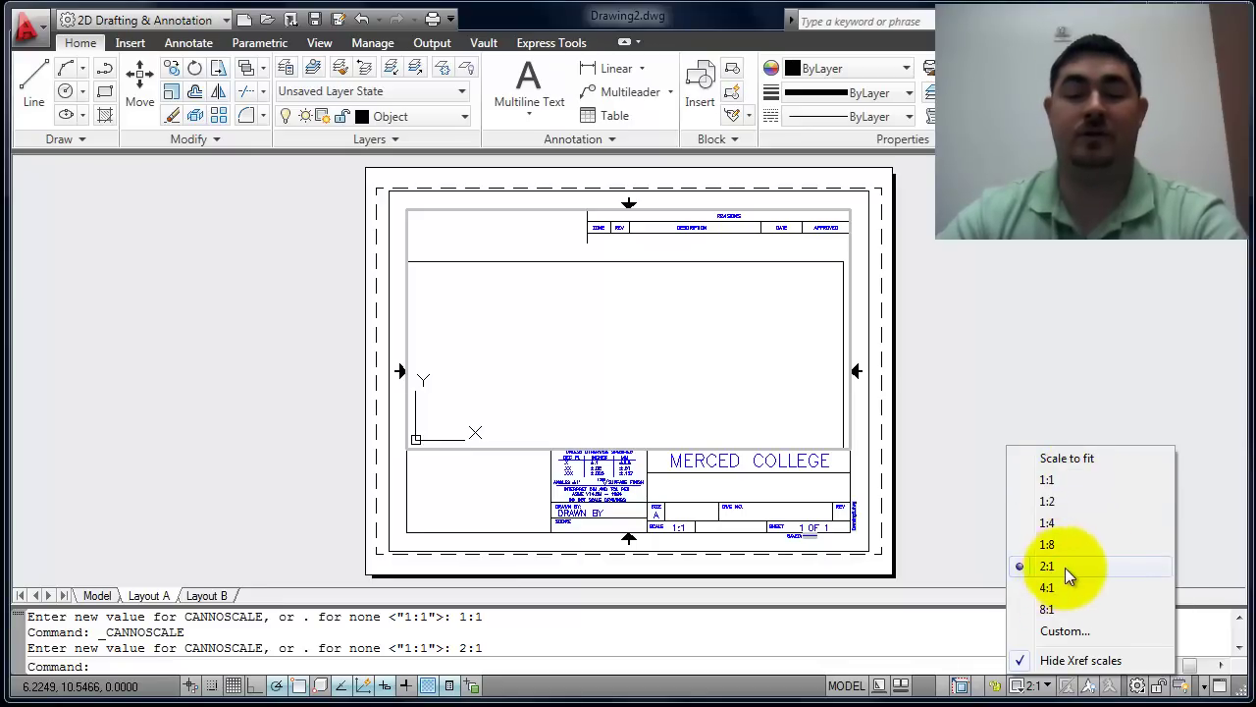
Add a custom 3:2 scale with 3 paper units to 2 drawing units.
{"action": "left_click", "coordinate": [1065, 630]}
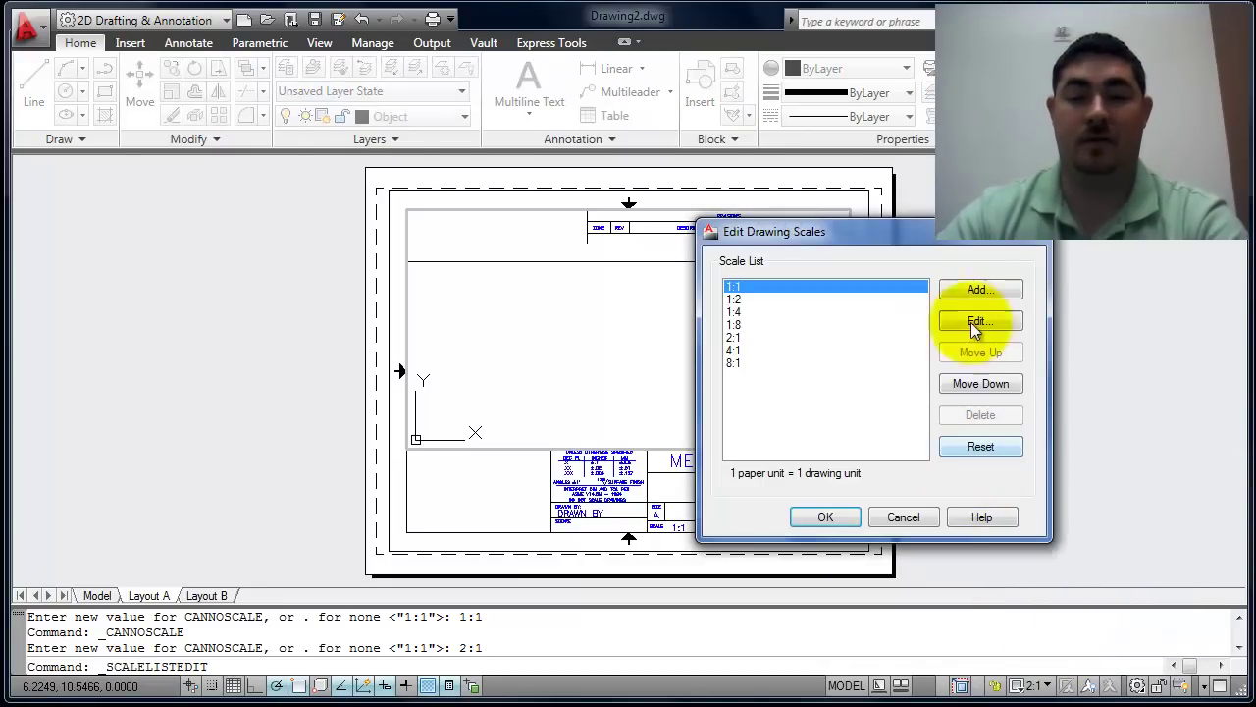
{"action": "left_click", "coordinate": [972, 287]}
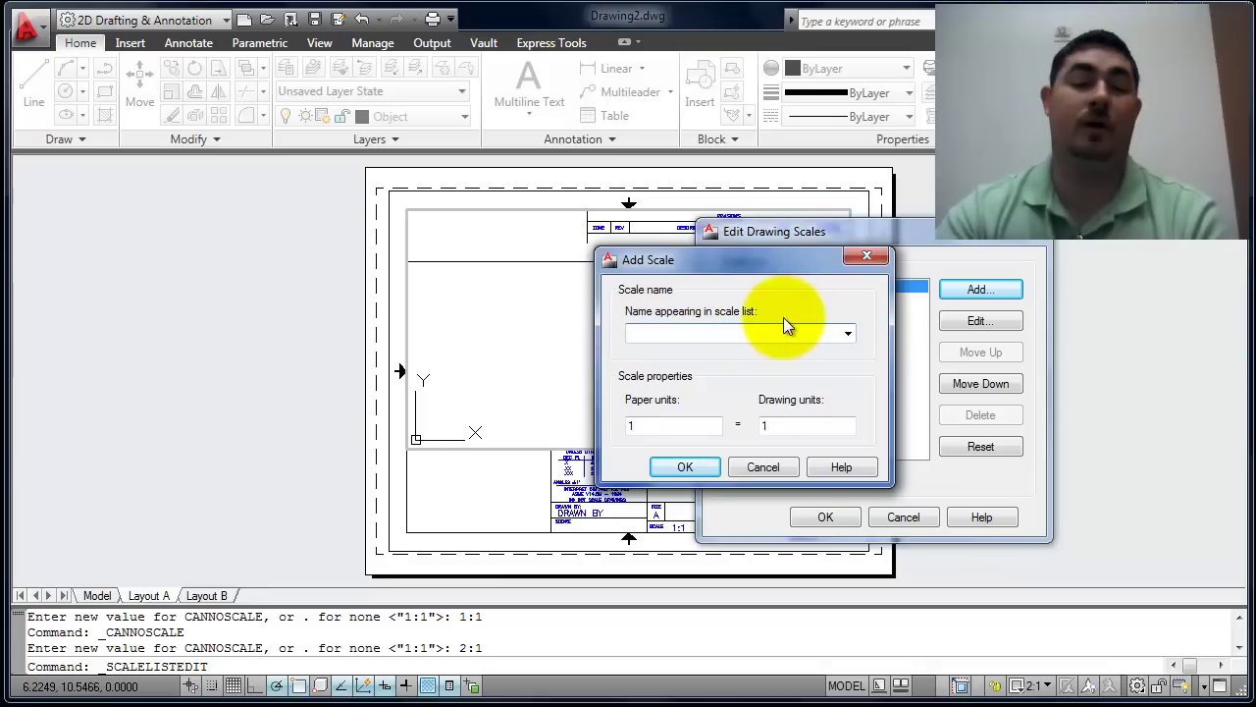
{"action": "double_click", "coordinate": [634, 425]}
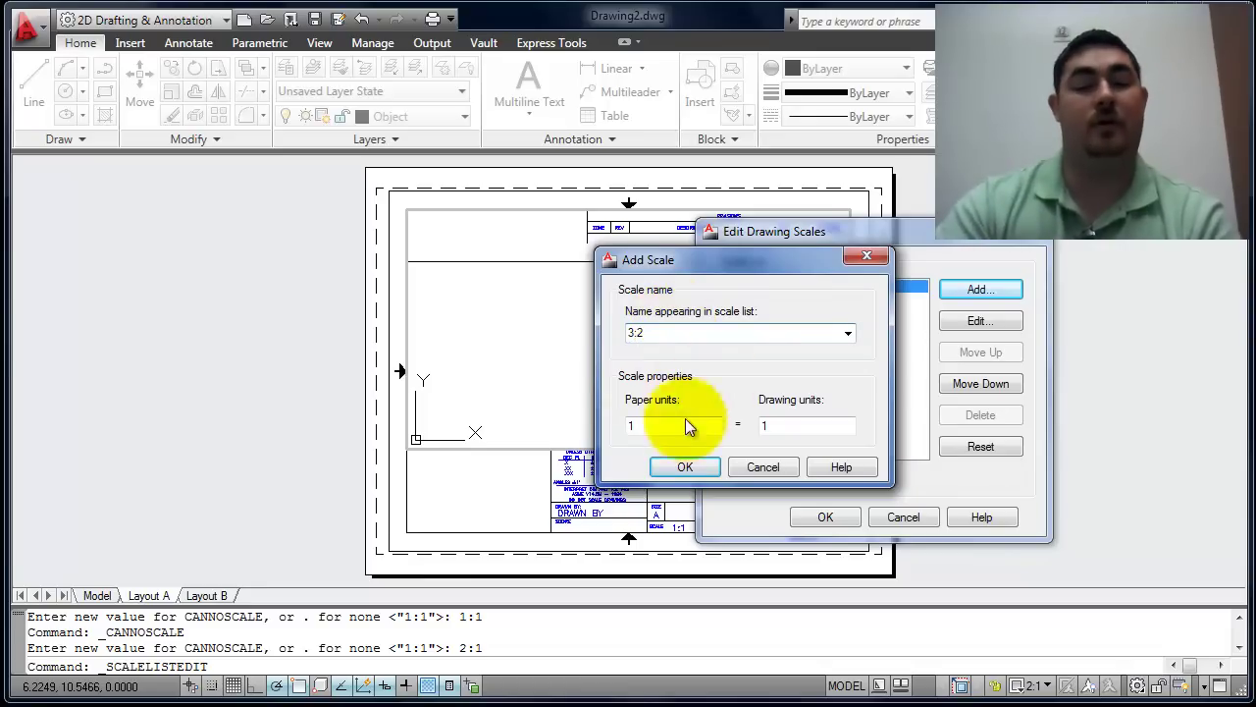
{"action": "double_click", "coordinate": [633, 425]}
{"action": "type", "text": "3"}
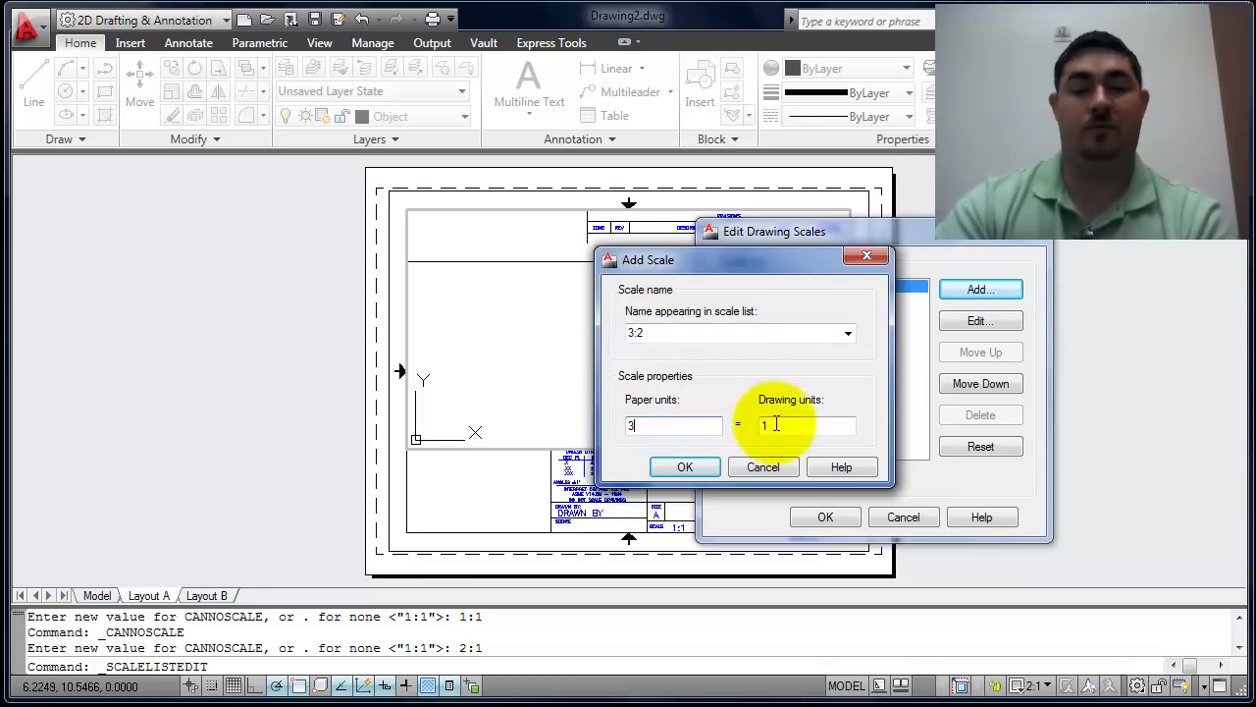
{"action": "double_click", "coordinate": [766, 425]}
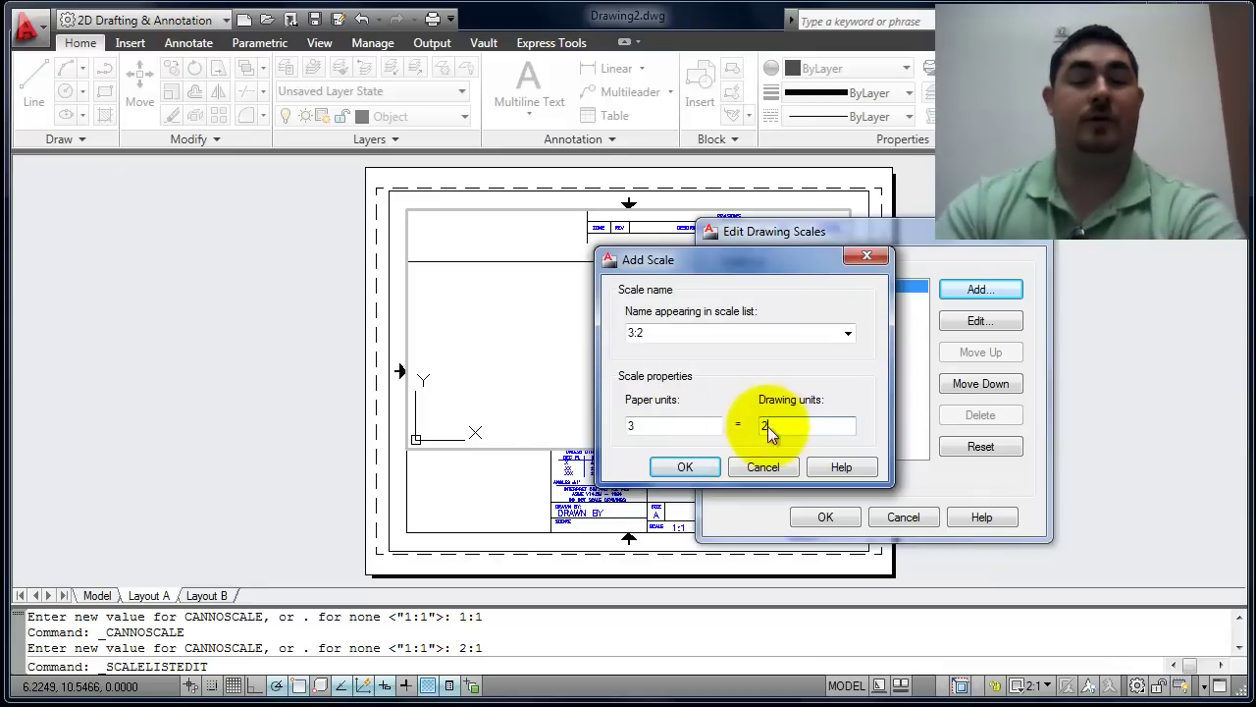
{"action": "left_click", "coordinate": [686, 468]}
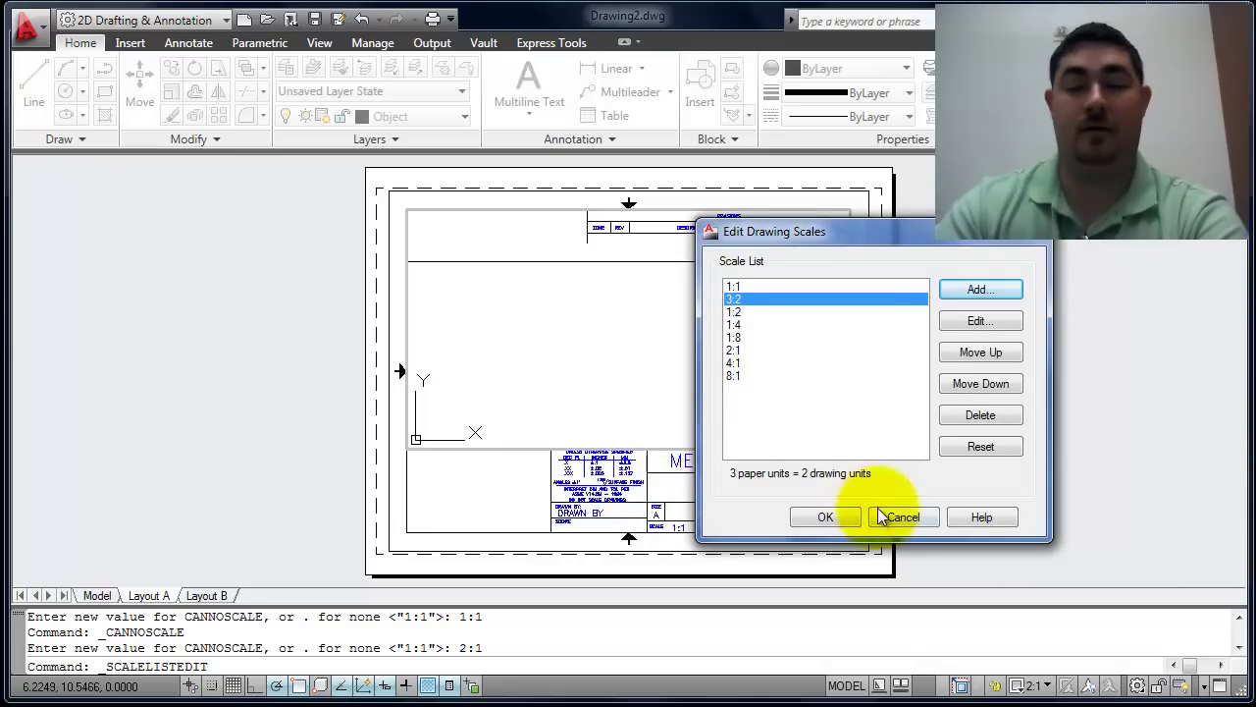
{"action": "left_click", "coordinate": [827, 516]}
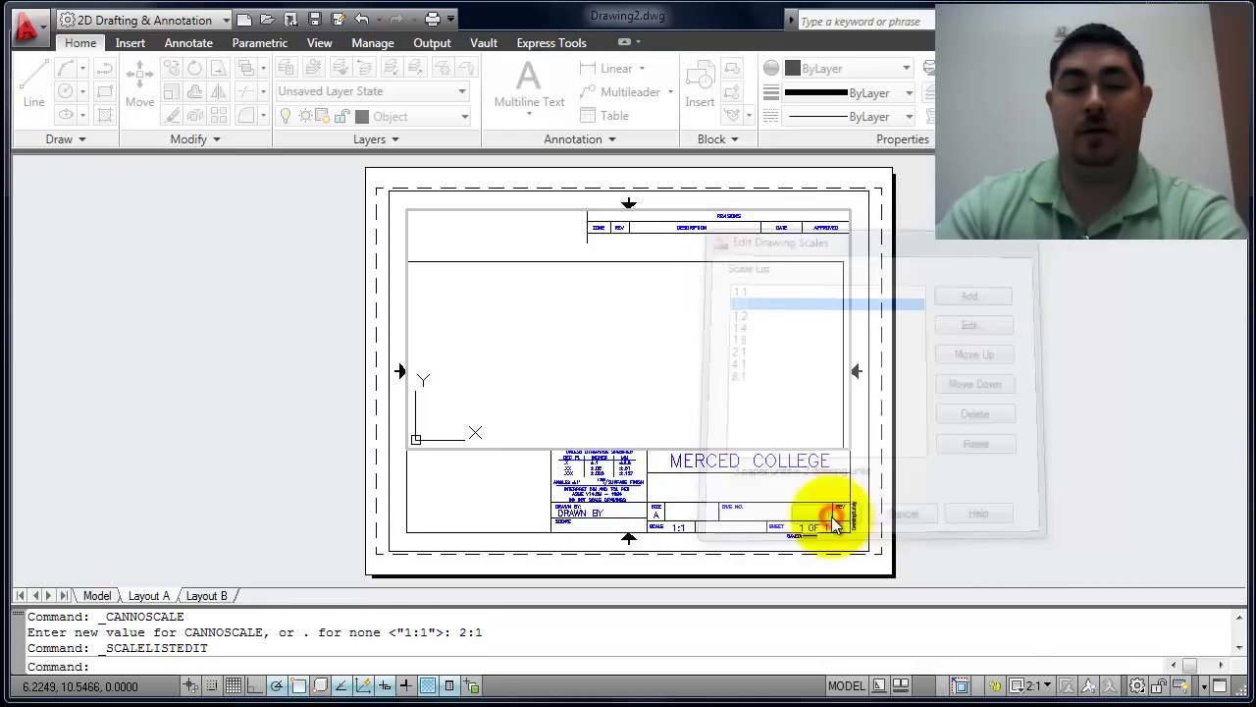
Set the Layout A viewport to the custom 3:2 scale and centre the rectangle.
{"action": "left_click", "coordinate": [1034, 685]}
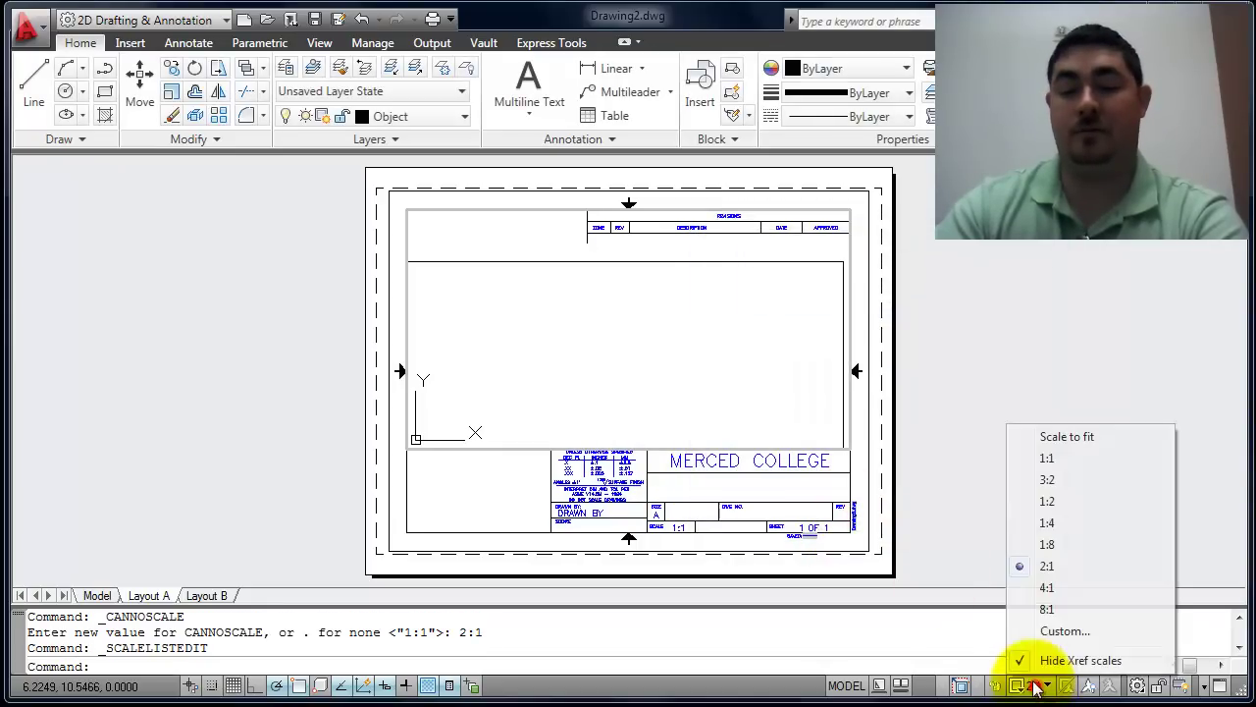
{"action": "left_click", "coordinate": [1059, 478]}
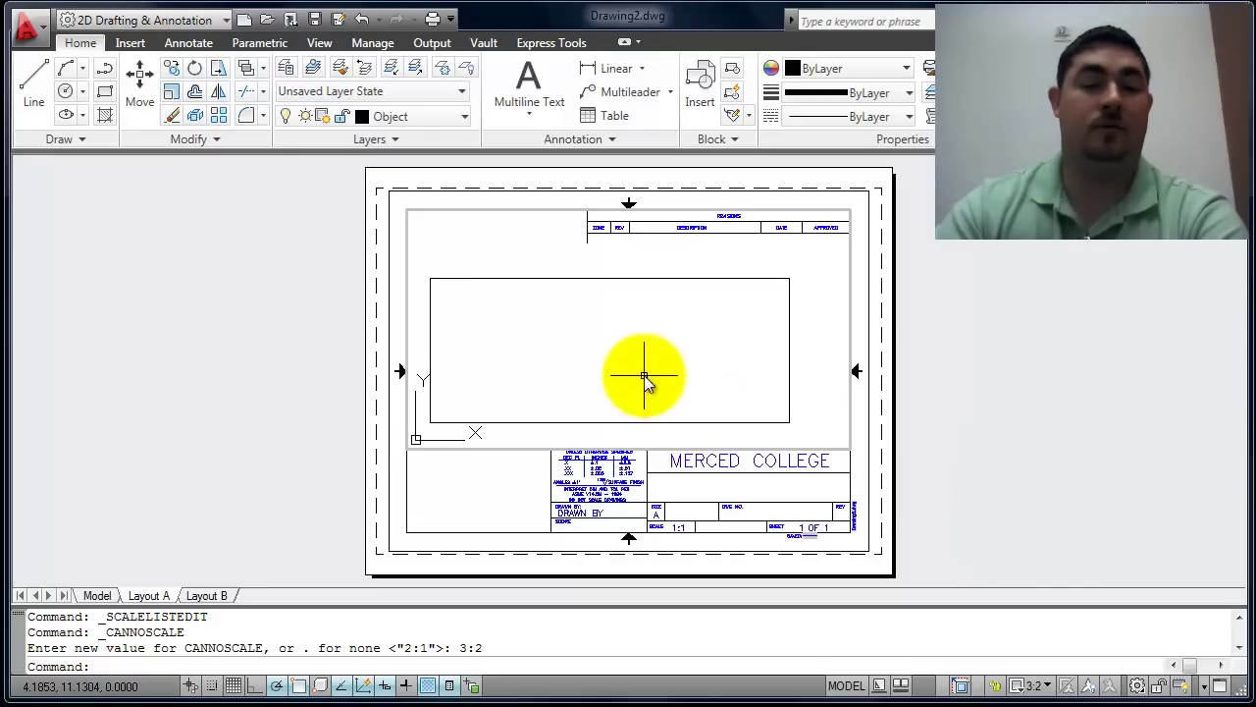
{"action": "middle_click_drag", "start_coordinate": [642, 373], "coordinate": [662, 367]}
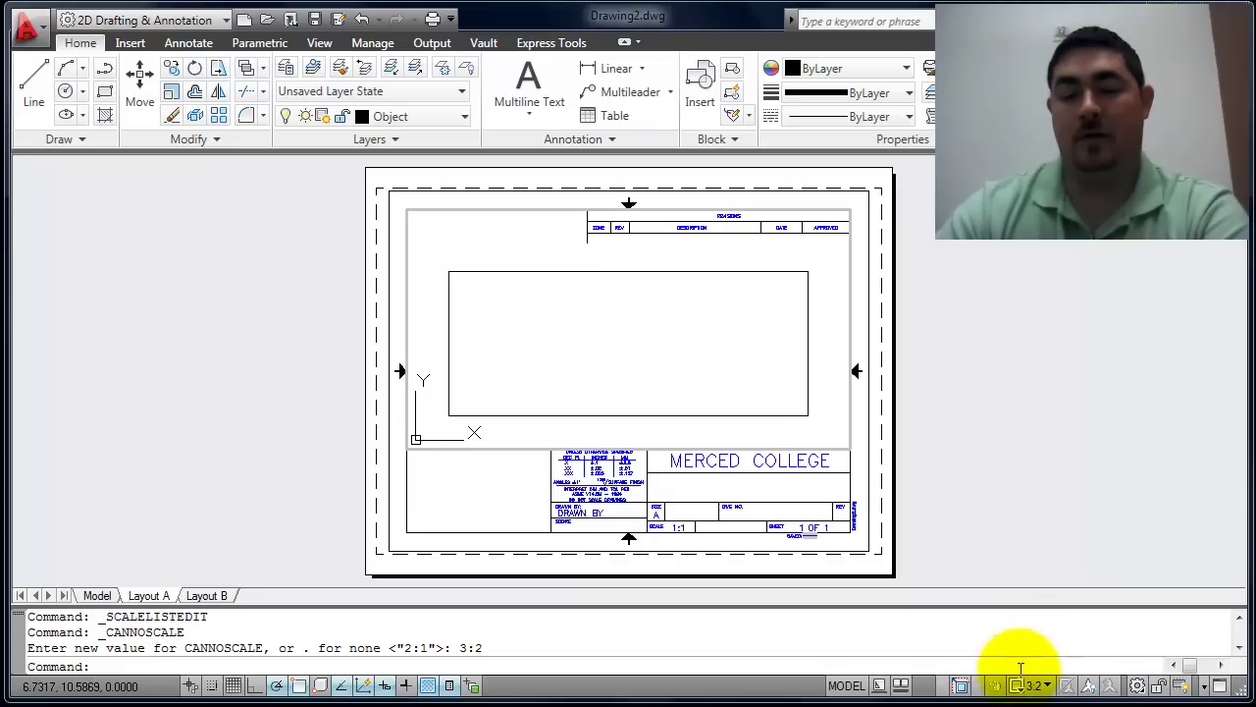
{"action": "mouse_move", "coordinate": [631, 325]}
{"action": "middle_mouse_down"}
{"action": "mouse_move", "coordinate": [665, 317]}
{"action": "mouse_move", "coordinate": [622, 324]}
{"action": "mouse_move", "coordinate": [644, 317]}
{"action": "mouse_move", "coordinate": [635, 322]}
{"action": "middle_mouse_up"}
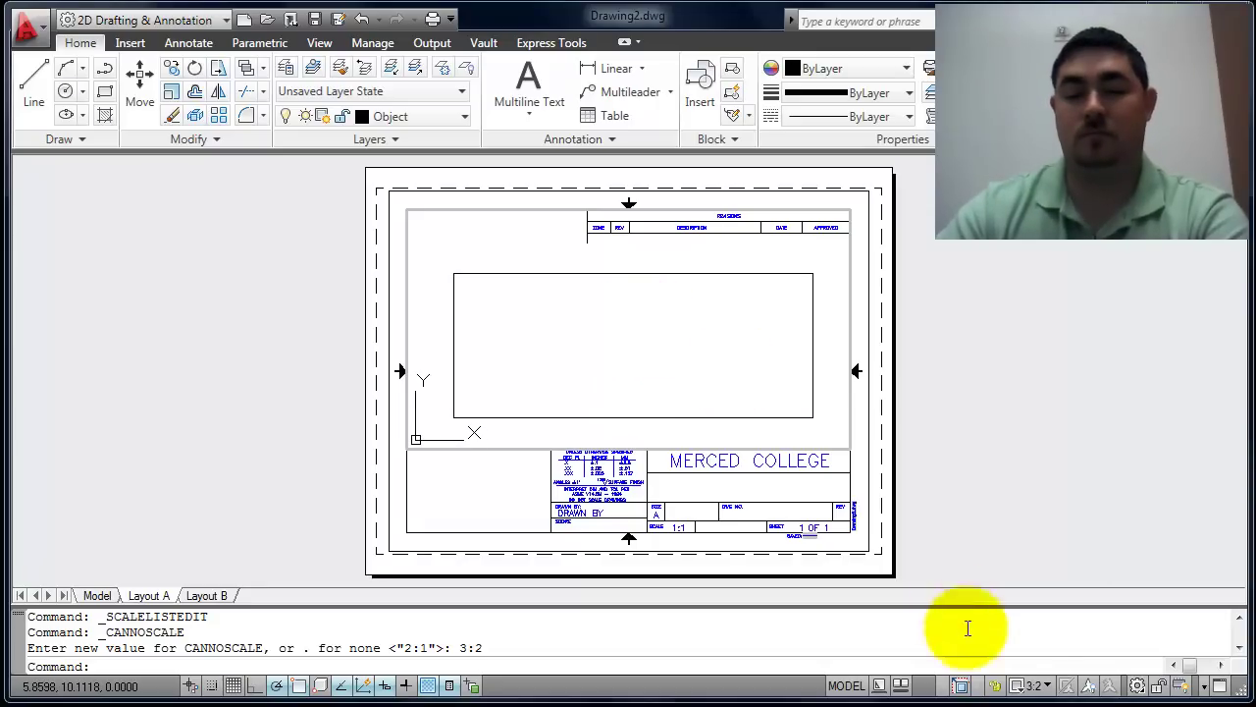
Lock the viewport and confirm that wheel-zooming only affects the paper sheet.
{"action": "left_click", "coordinate": [995, 687]}
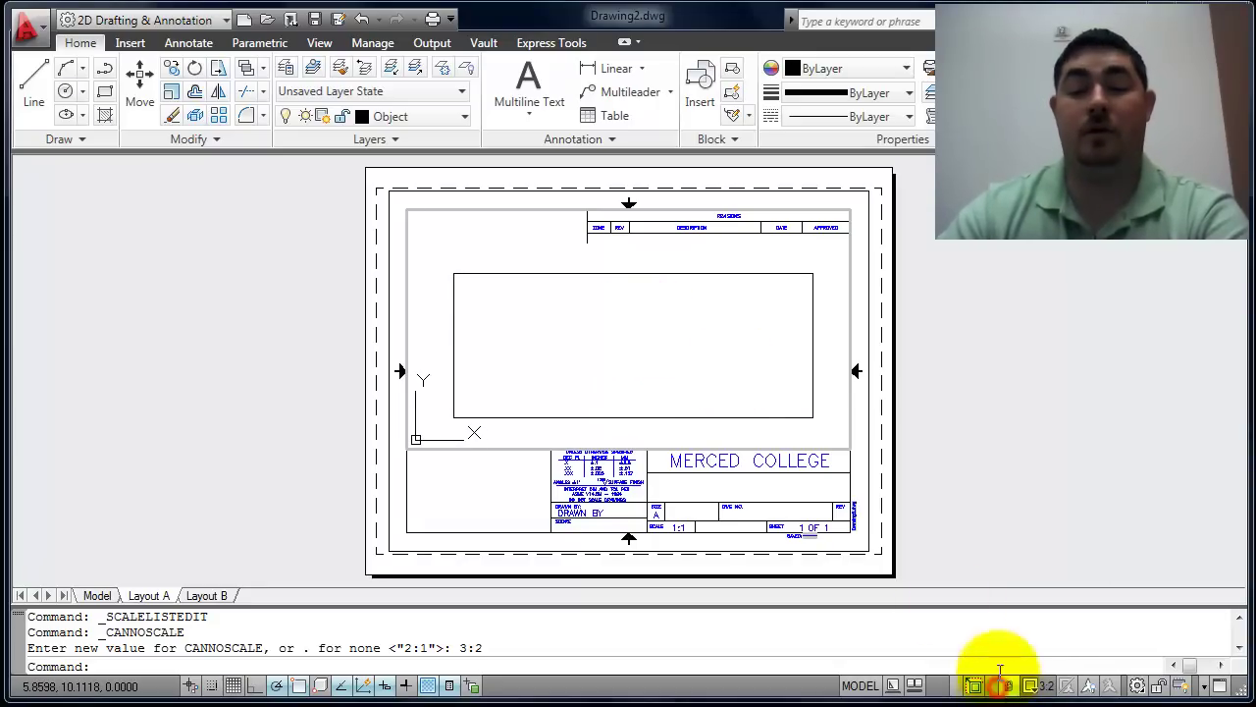
{"action": "scroll", "coordinate": [715, 407], "scroll_direction": "down", "scroll_amount": 2}
{"action": "scroll", "coordinate": [715, 406], "scroll_direction": "up", "scroll_amount": 6}
{"action": "scroll", "coordinate": [714, 401], "scroll_direction": "down", "scroll_amount": 8}
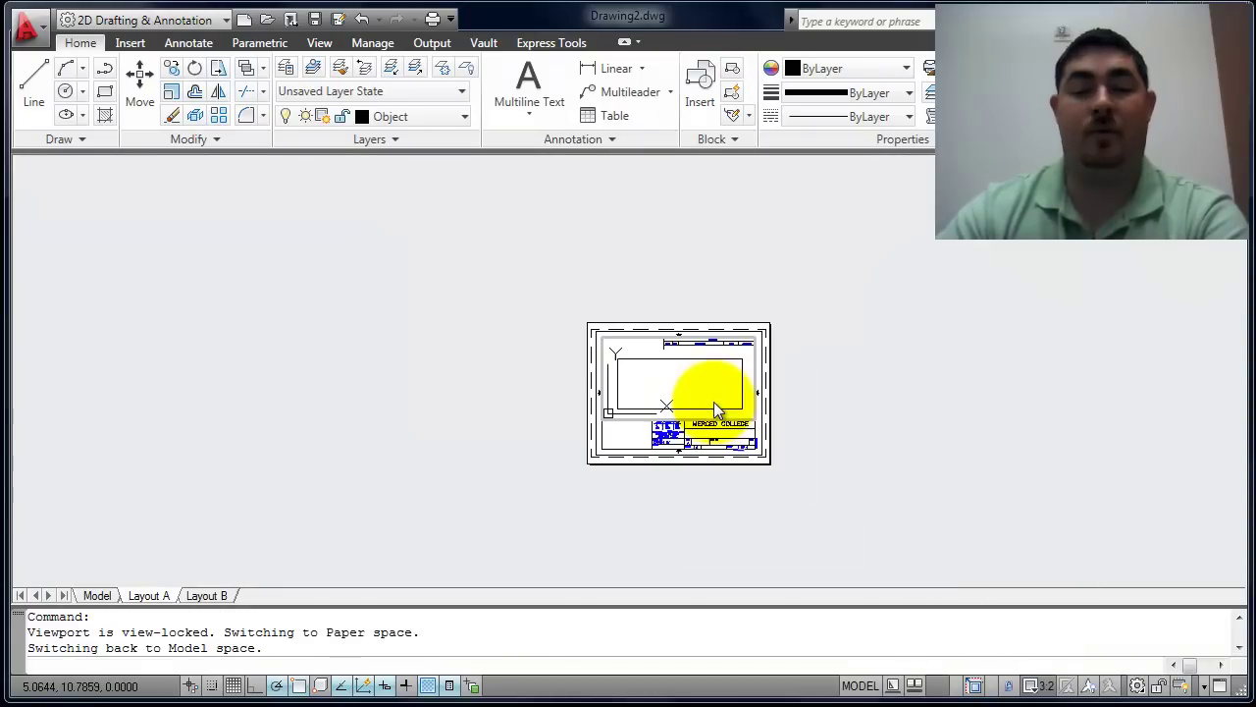
{"action": "scroll", "coordinate": [743, 406], "scroll_direction": "up", "scroll_amount": 8}
{"action": "scroll", "coordinate": [746, 412], "scroll_direction": "down", "scroll_amount": 4}
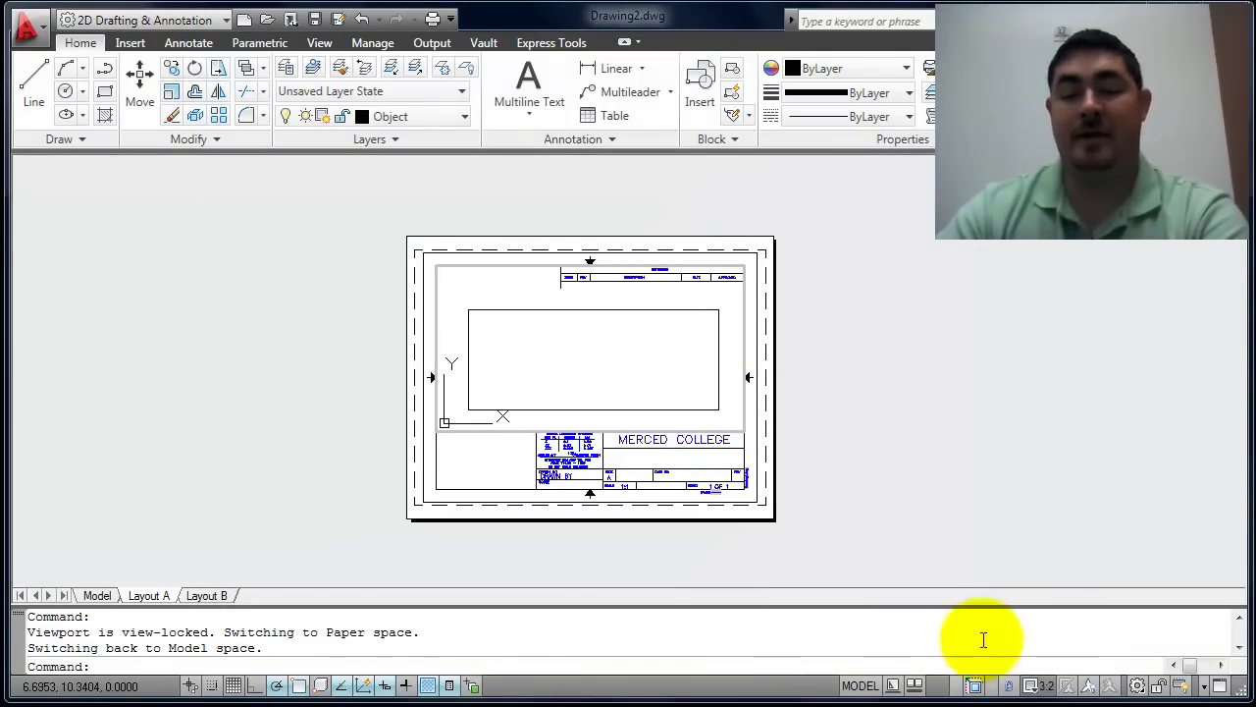
{"action": "scroll", "coordinate": [593, 339], "scroll_direction": "up", "scroll_amount": 3}
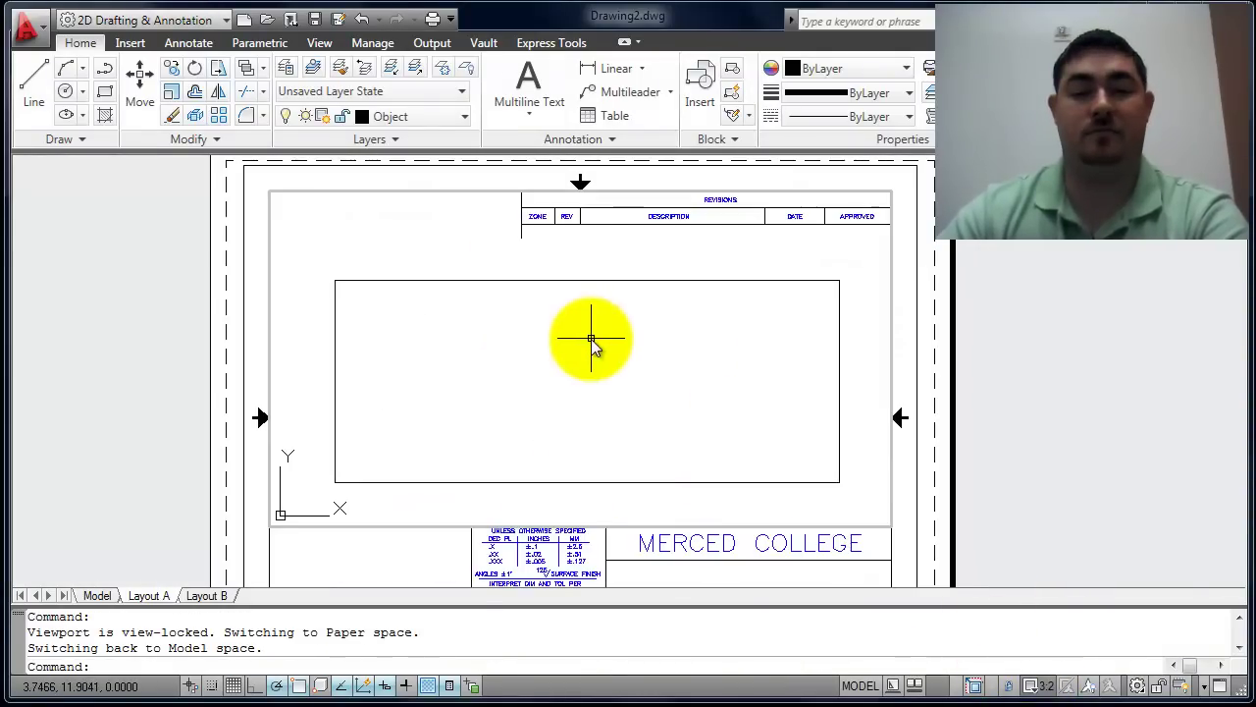
{"action": "scroll", "coordinate": [591, 337], "scroll_direction": "down", "scroll_amount": 2}
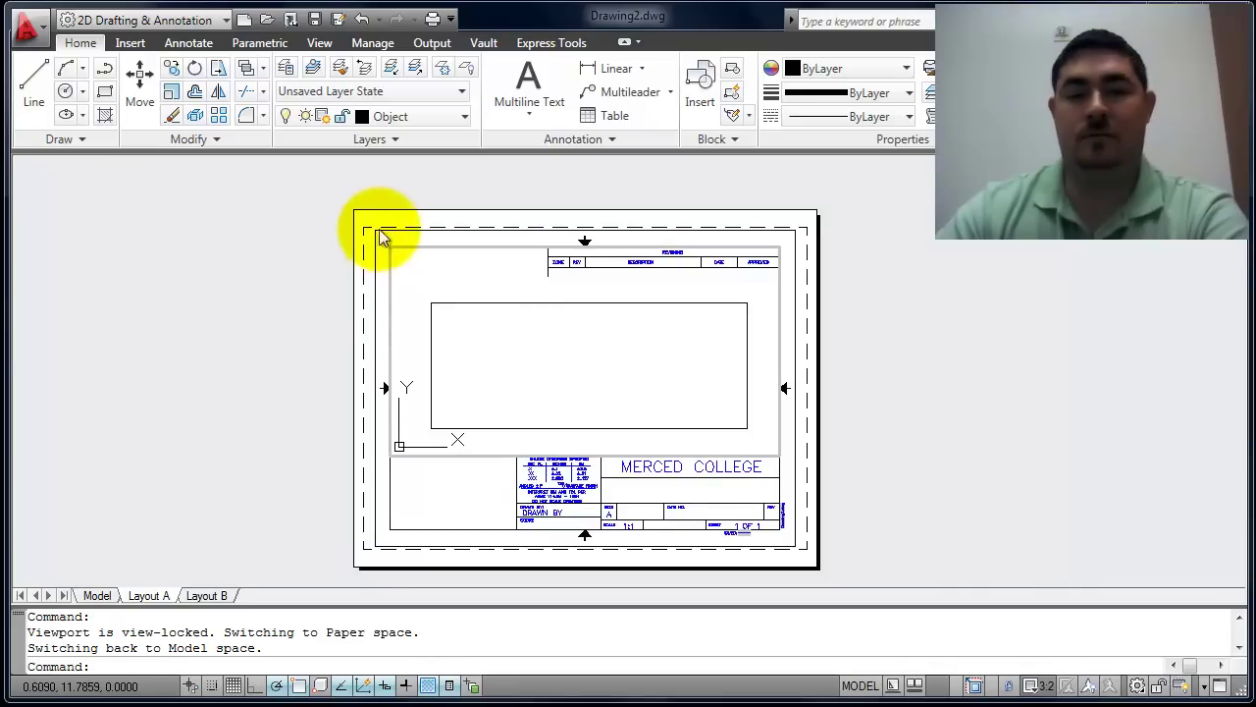
Return to paper space and zoom in on the Merced College title block fields.
{"action": "double_click", "coordinate": [325, 385]}
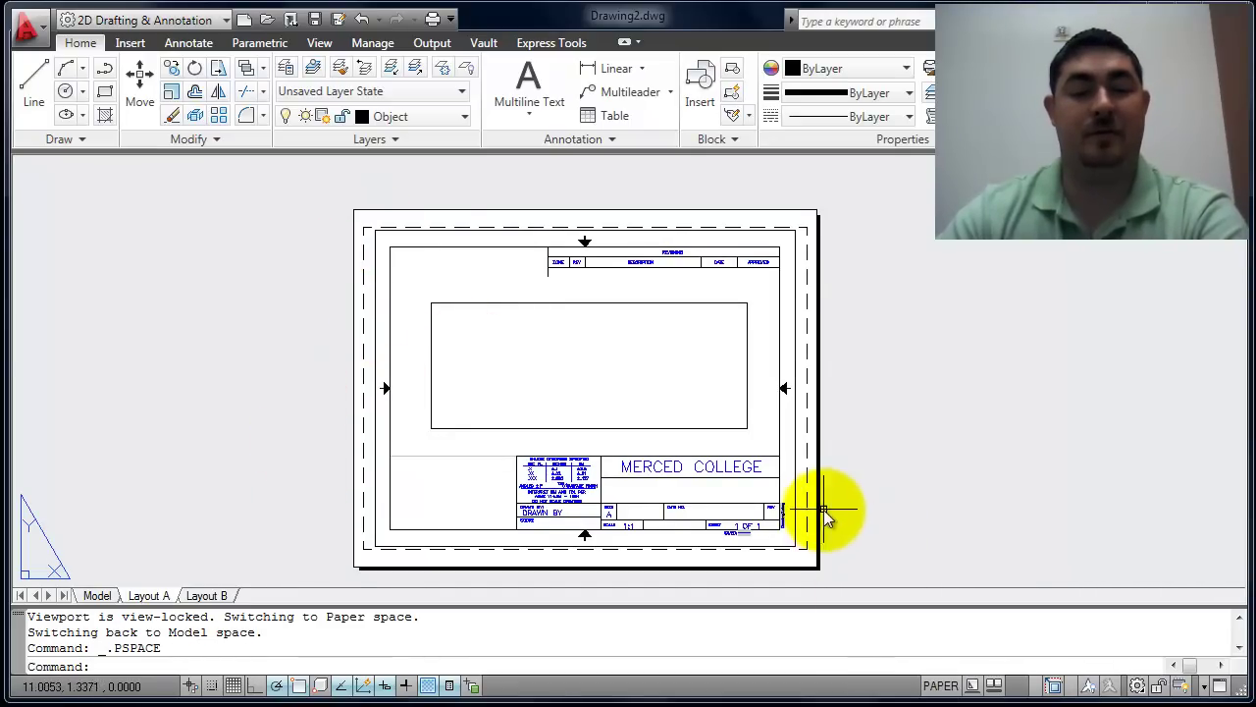
{"action": "middle_click_drag", "start_coordinate": [818, 513], "coordinate": [833, 435]}
{"action": "scroll", "coordinate": [699, 447], "scroll_direction": "up", "scroll_amount": 3}
{"action": "scroll", "coordinate": [699, 447], "scroll_direction": "up", "scroll_amount": 2}
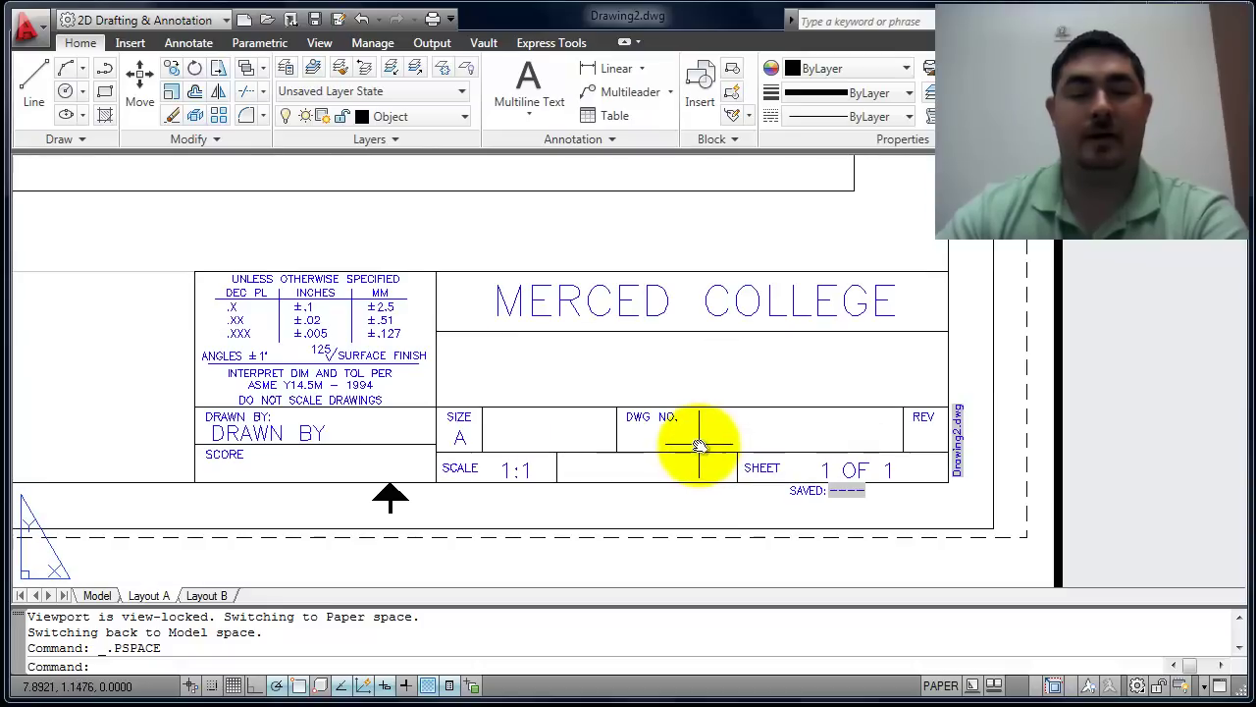
{"action": "scroll", "coordinate": [701, 441], "scroll_direction": "up", "scroll_amount": 2}
{"action": "scroll", "coordinate": [705, 447], "scroll_direction": "down", "scroll_amount": 2}
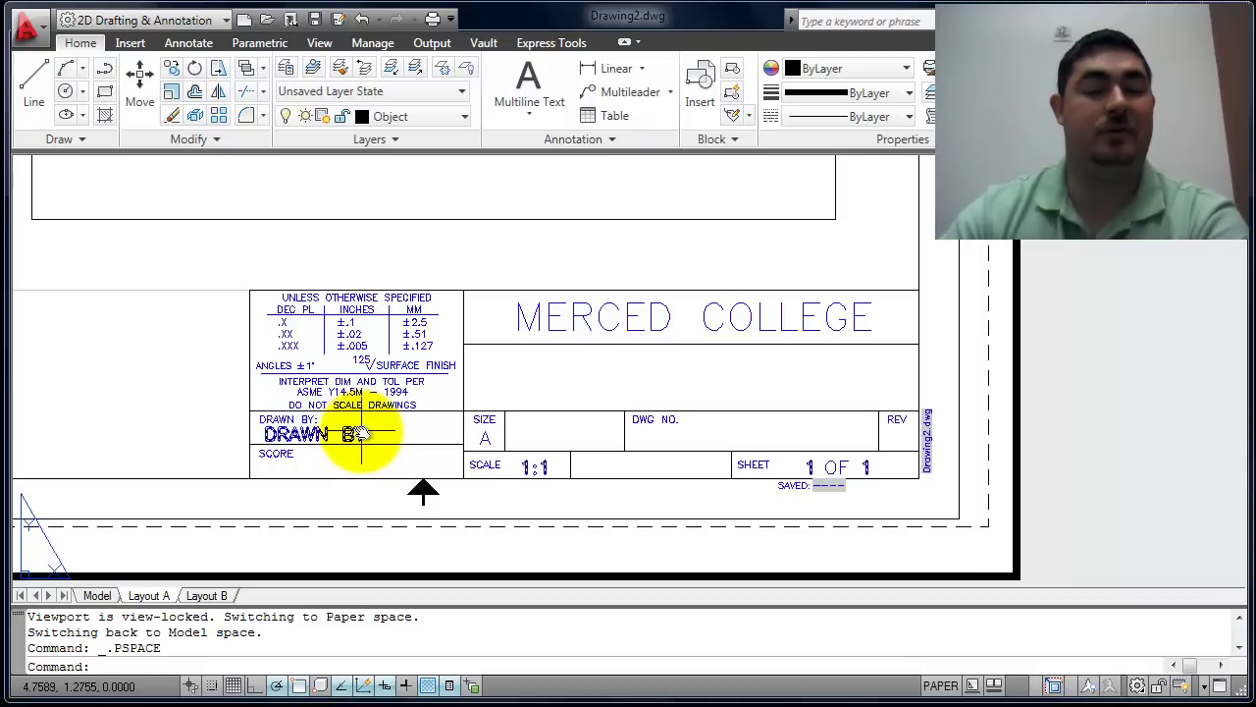
Open the title block's attribute editor and replace the DRAWN BY value with the drafter's name.
{"action": "left_click", "coordinate": [358, 432]}
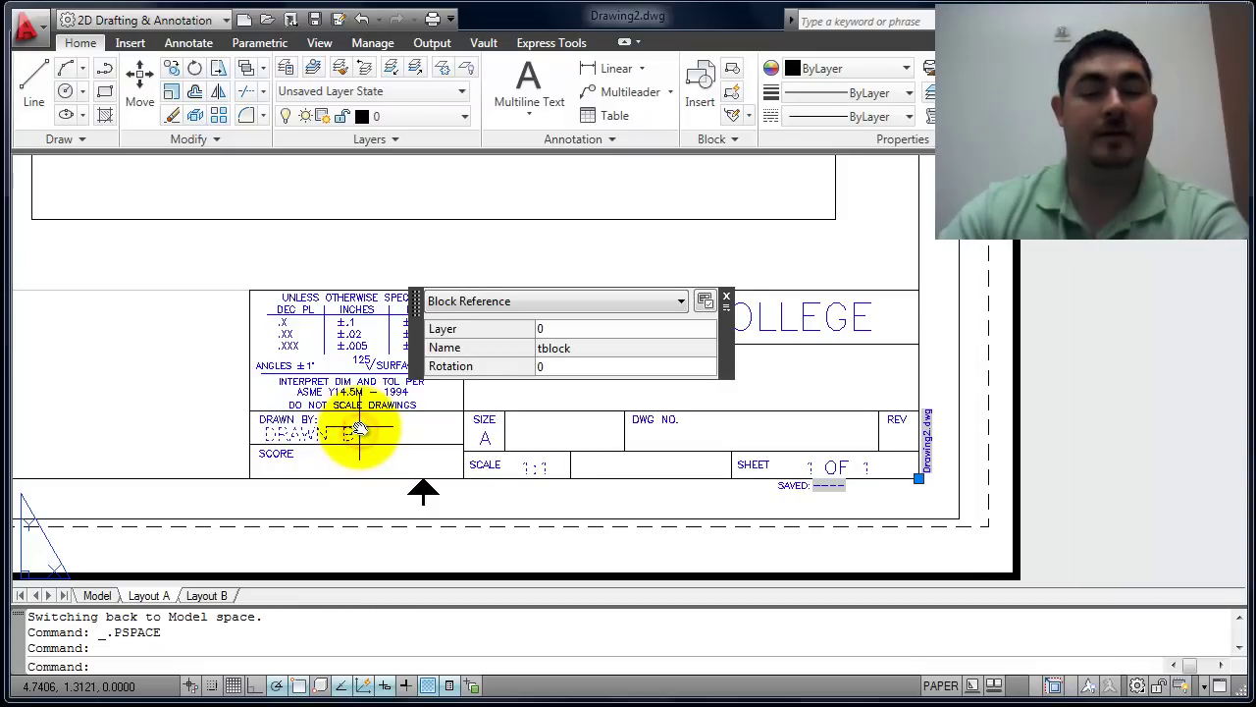
{"action": "double_click", "coordinate": [358, 432]}
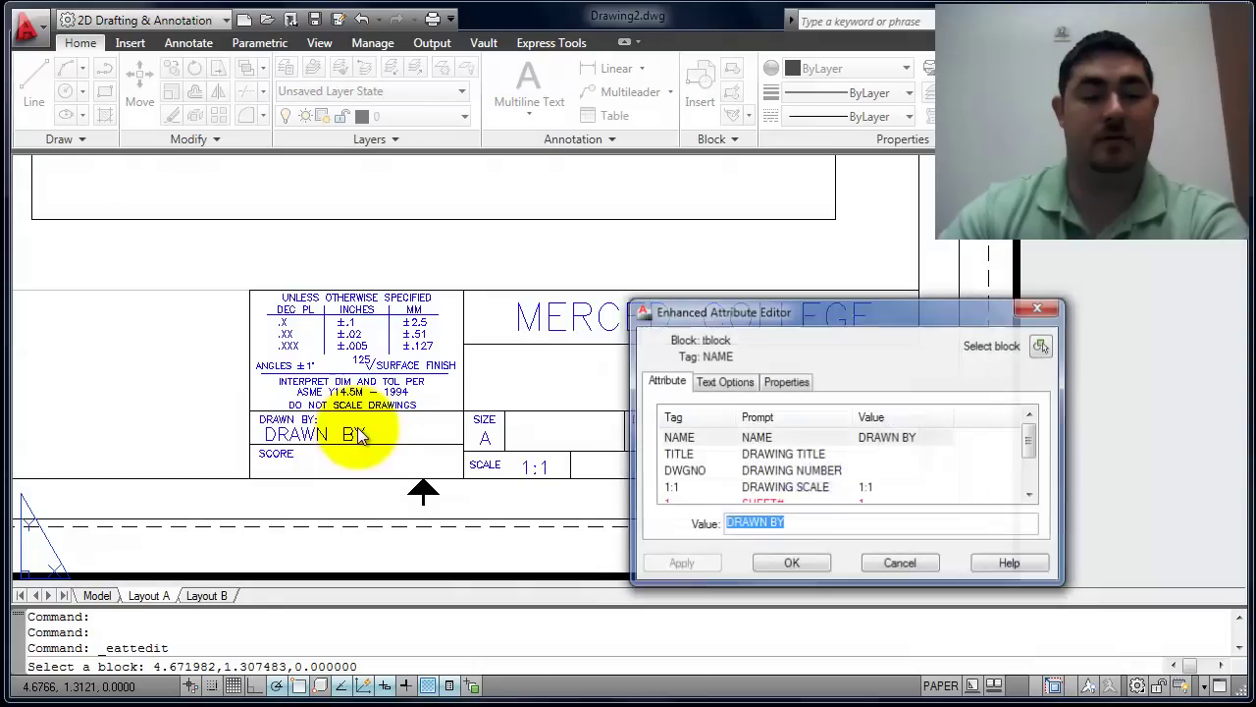
{"action": "left_click_drag", "start_coordinate": [826, 310], "coordinate": [796, 289]}
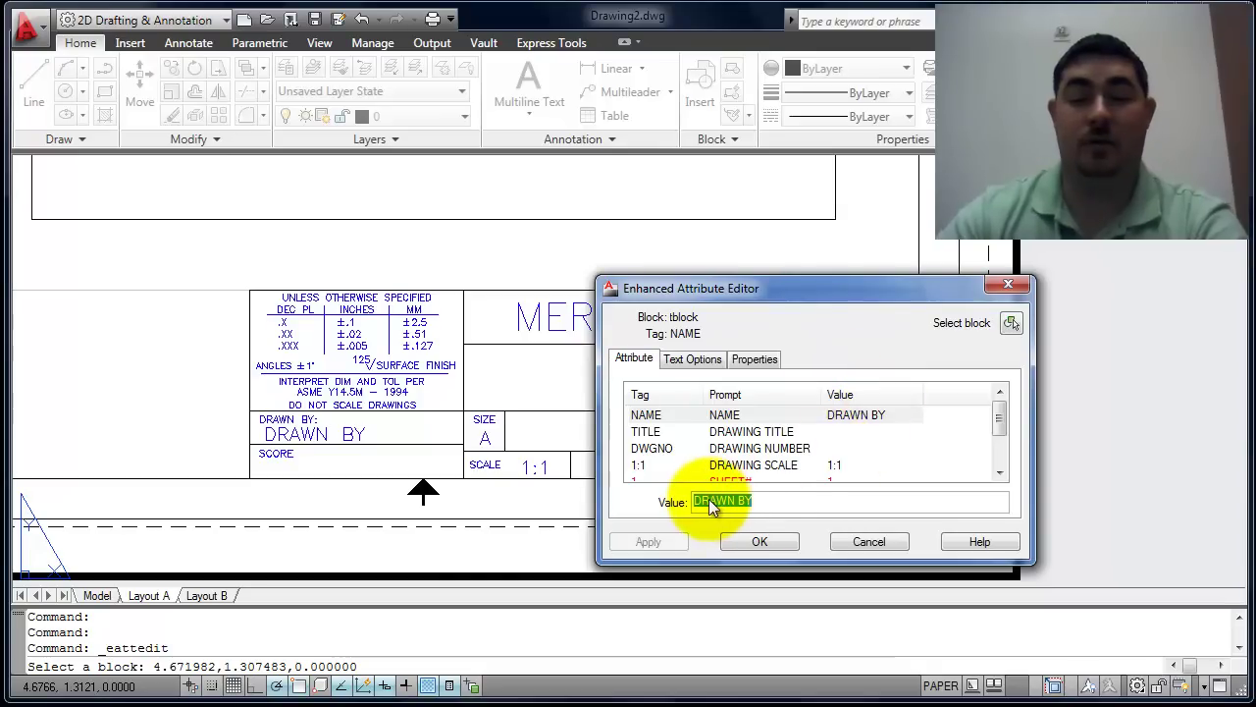
{"action": "left_click", "coordinate": [796, 499]}
{"action": "left_click_drag", "start_coordinate": [770, 505], "coordinate": [656, 510]}
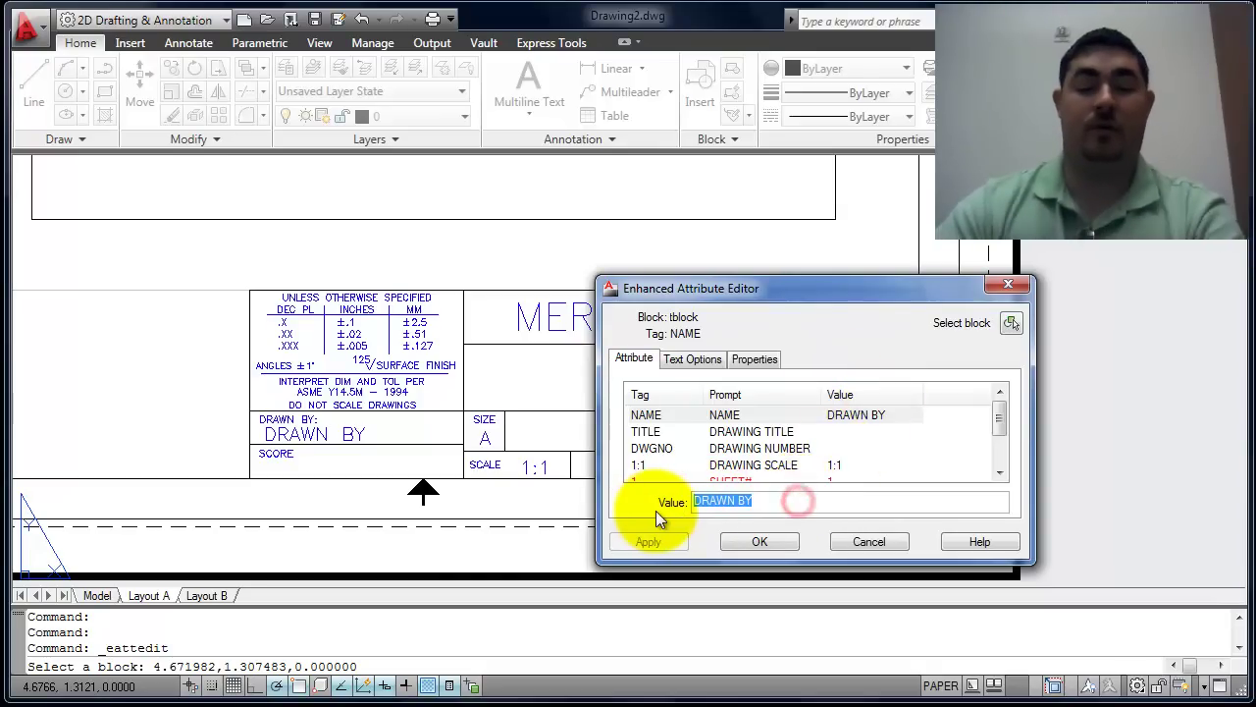
{"action": "type", "text": "THORNBURGH"}
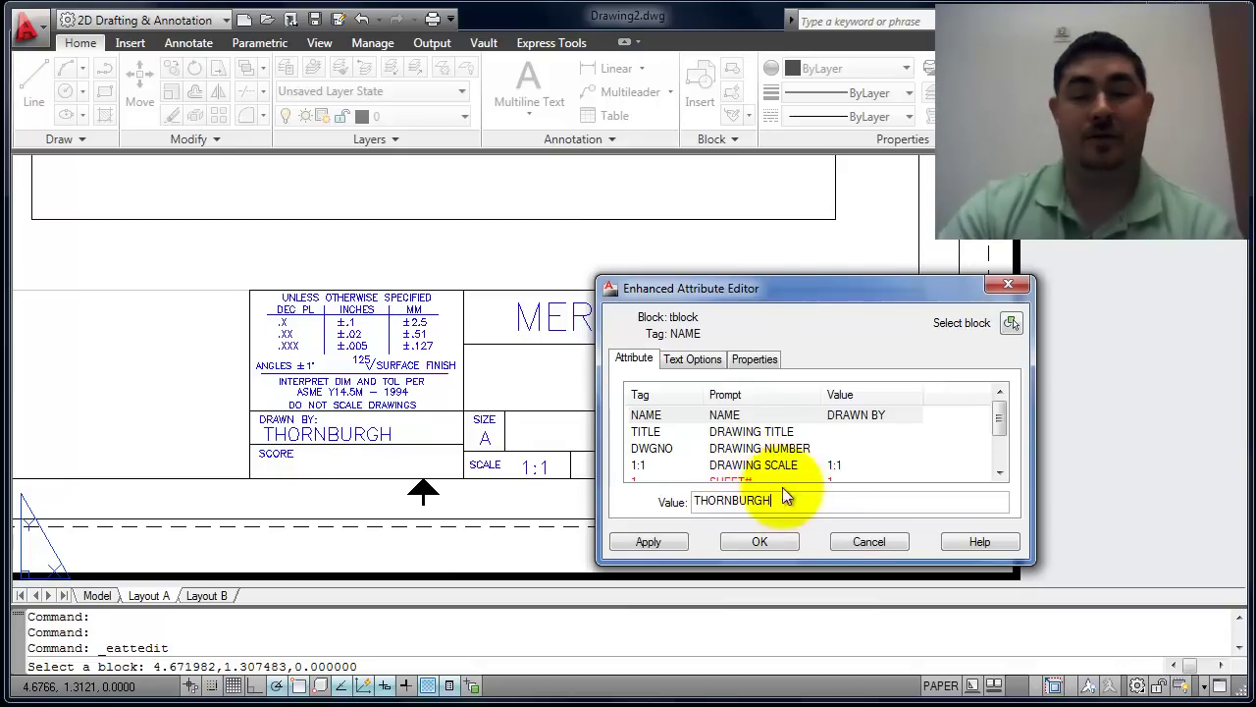
{"action": "left_click", "coordinate": [746, 433]}
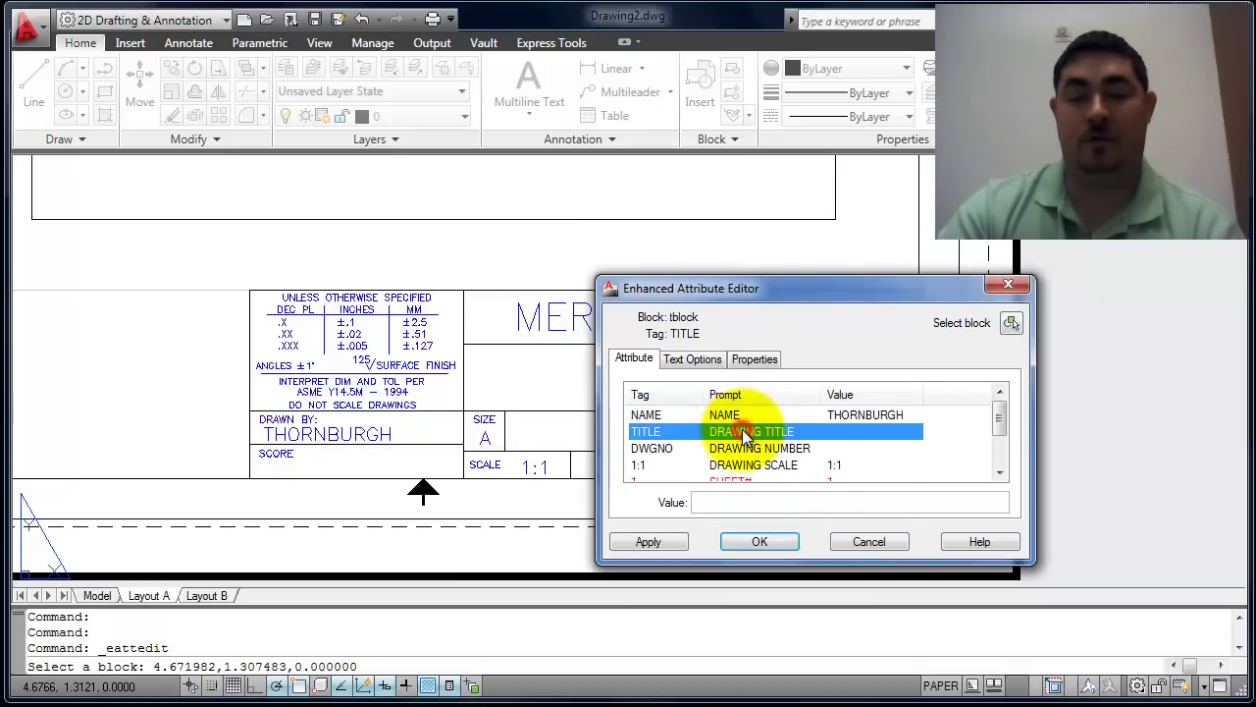
Set drawing scale 3:2, title RECTANGLE and drawing number DEMO1, then apply the changes.
{"action": "left_click", "coordinate": [777, 467]}
{"action": "left_click", "coordinate": [753, 504]}
{"action": "double_click", "coordinate": [698, 502]}
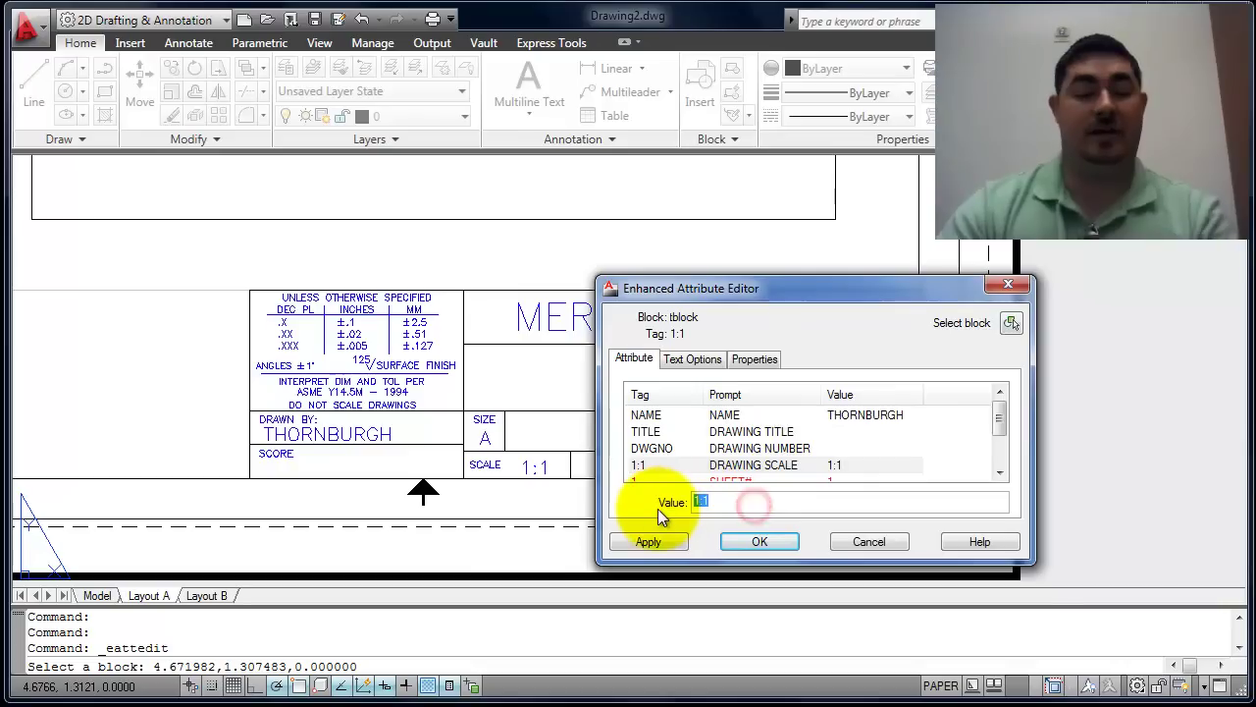
{"action": "type", "text": "3:2"}
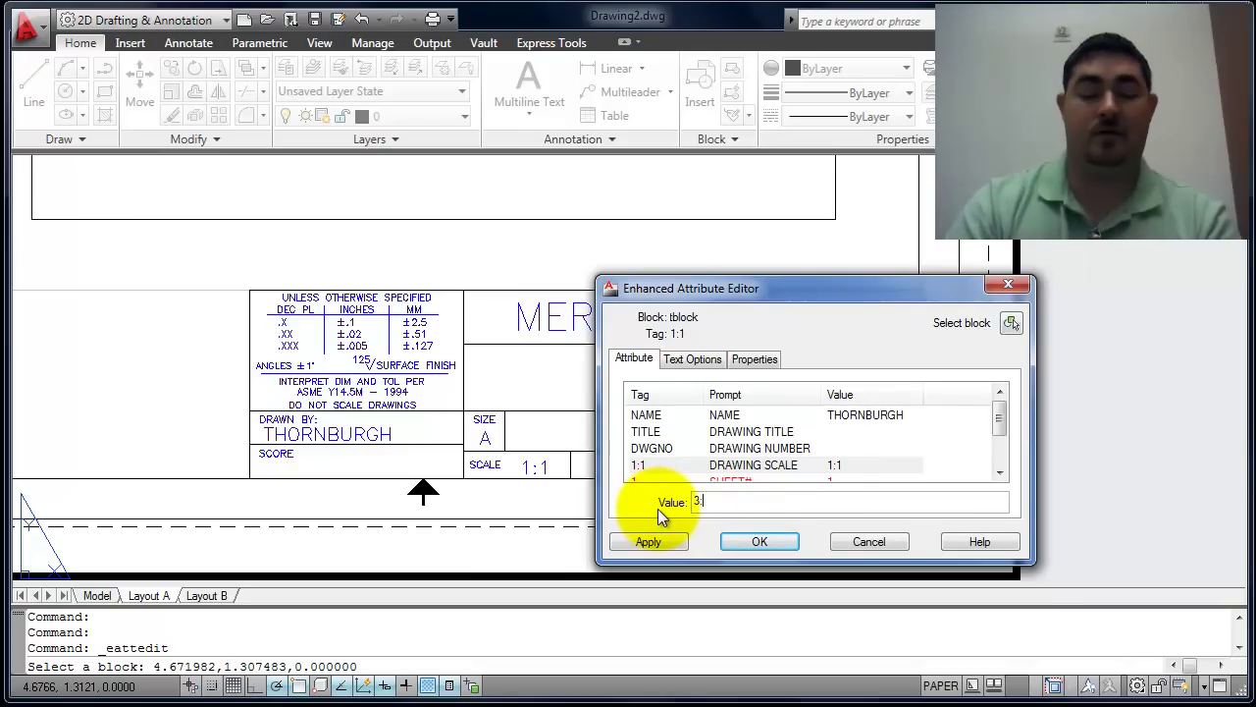
{"action": "left_click", "coordinate": [783, 432]}
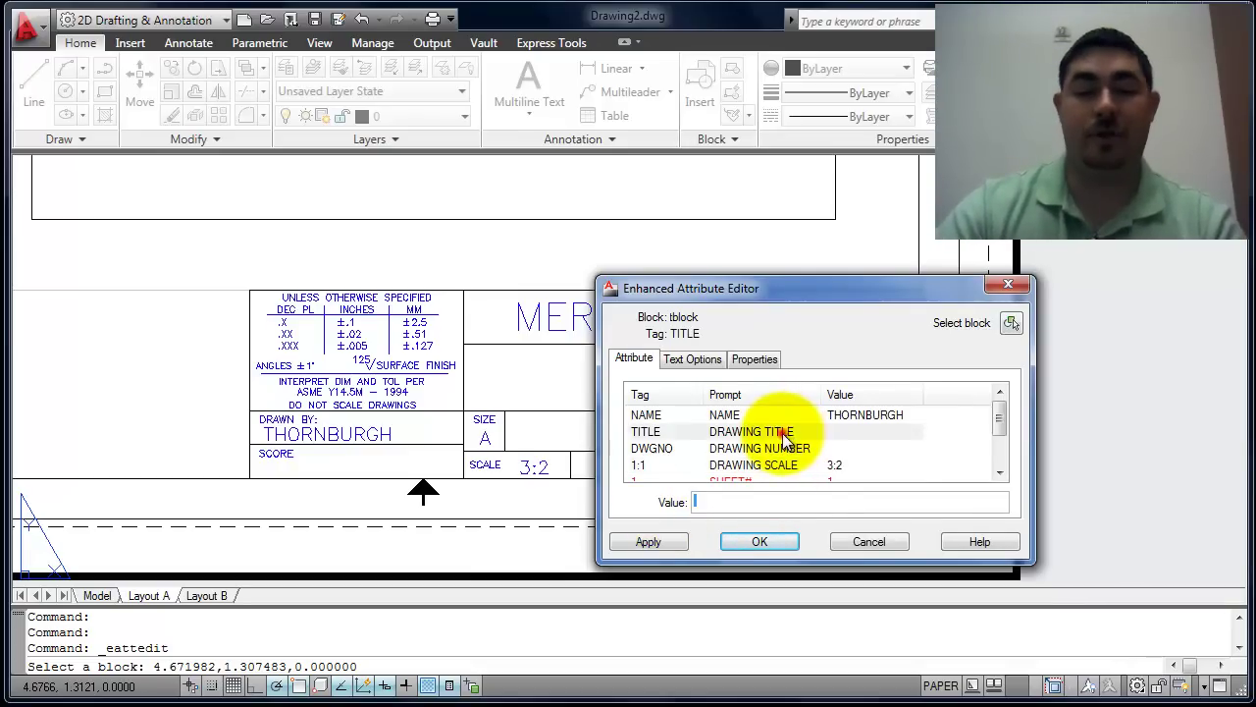
{"action": "left_click", "coordinate": [778, 502]}
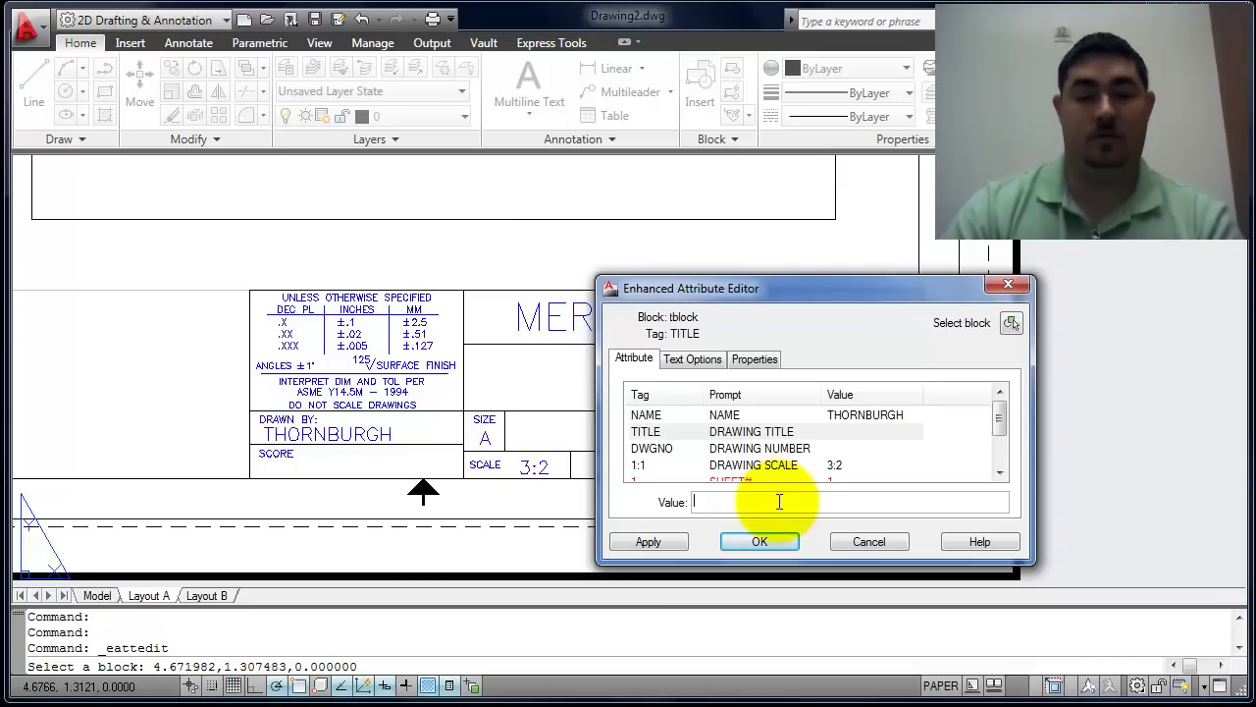
{"action": "type", "text": "NGLE"}
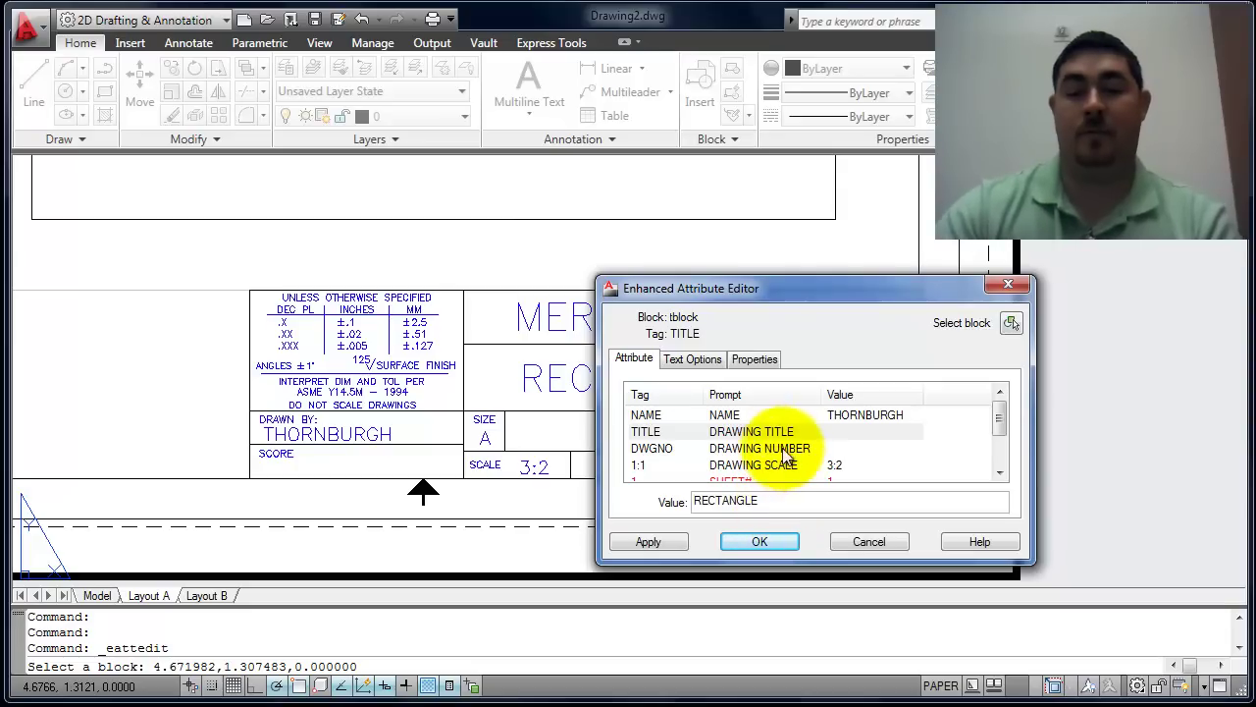
{"action": "left_click", "coordinate": [779, 447]}
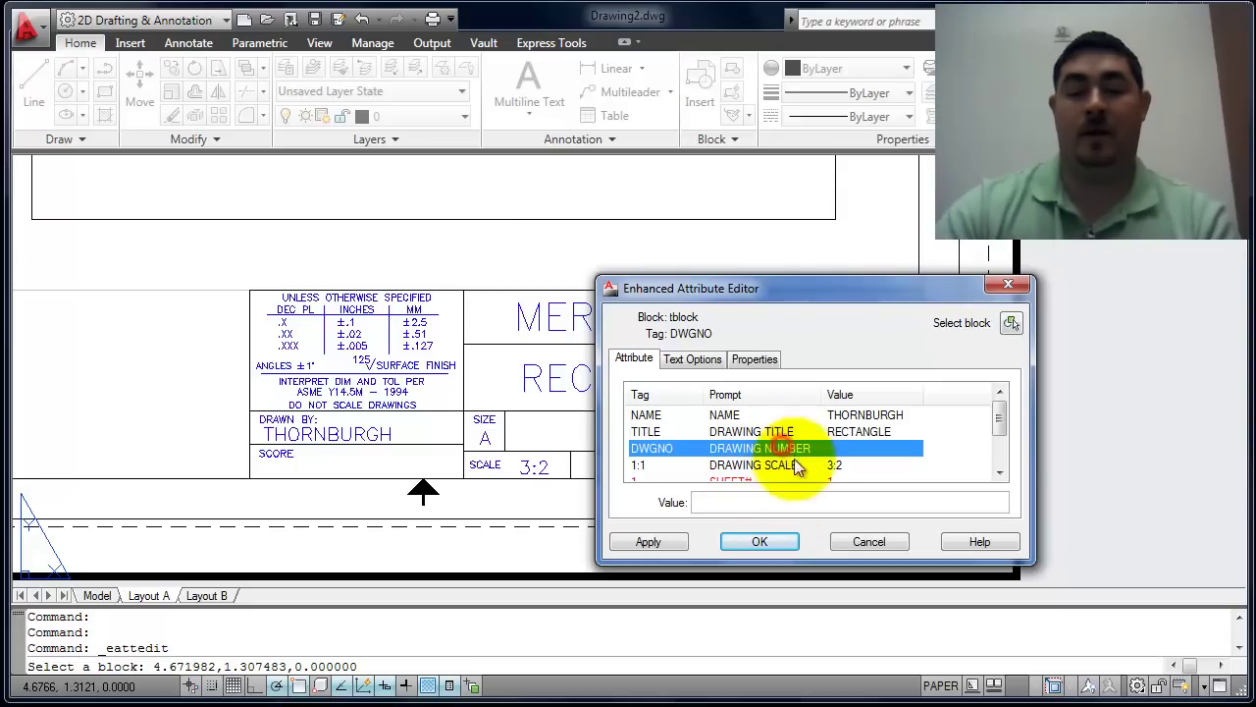
{"action": "left_click", "coordinate": [797, 503]}
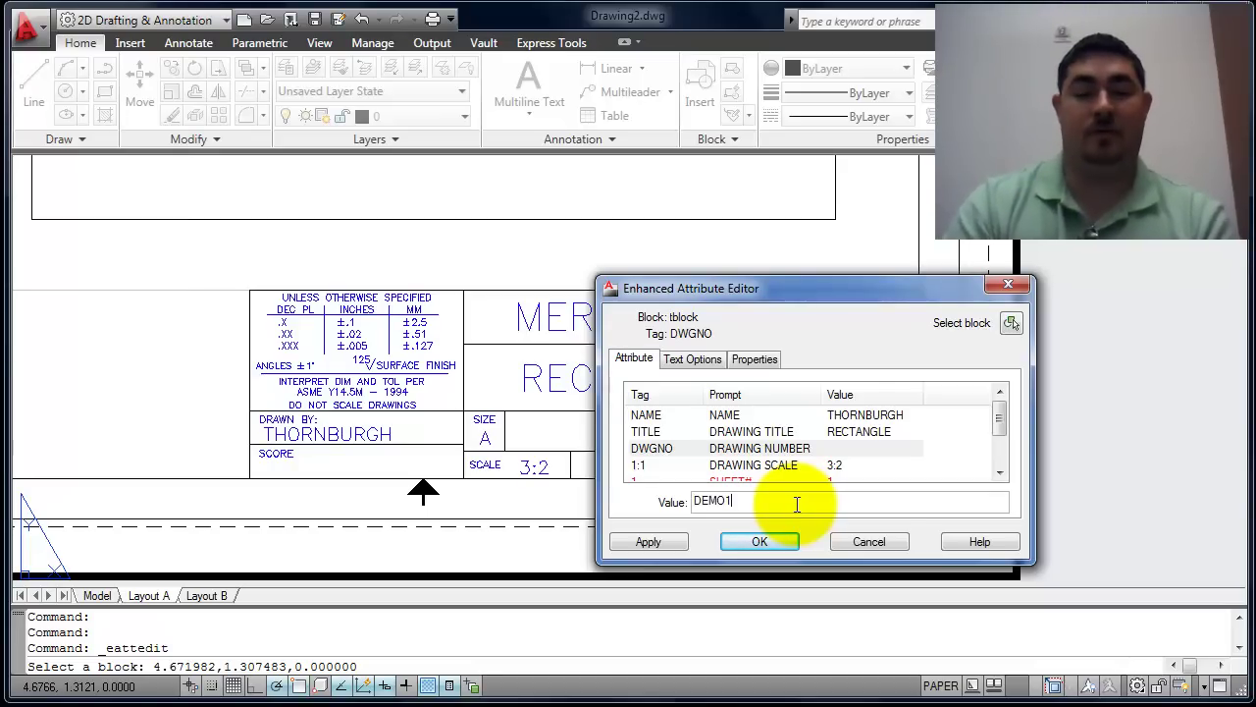
{"action": "left_click", "coordinate": [764, 541]}
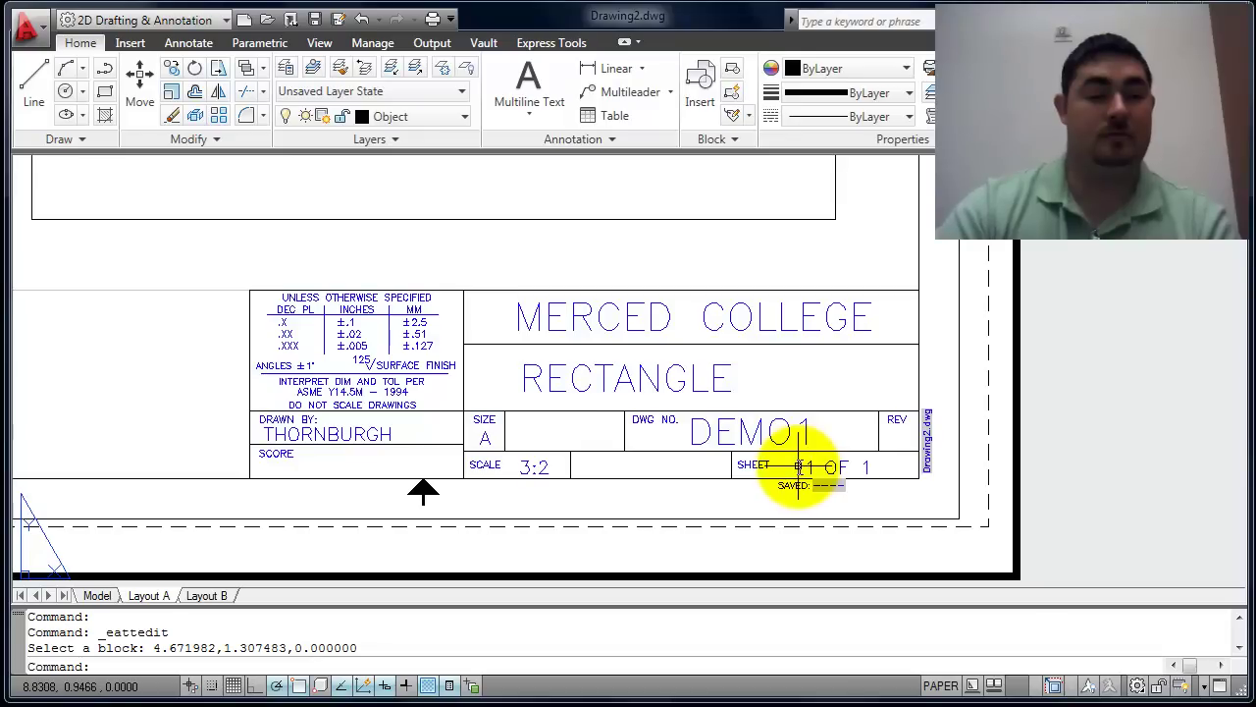
Zoom to extents to show the whole sheet and bring up Layout A's plot settings.
{"action": "middle_click", "coordinate": [246, 323]}
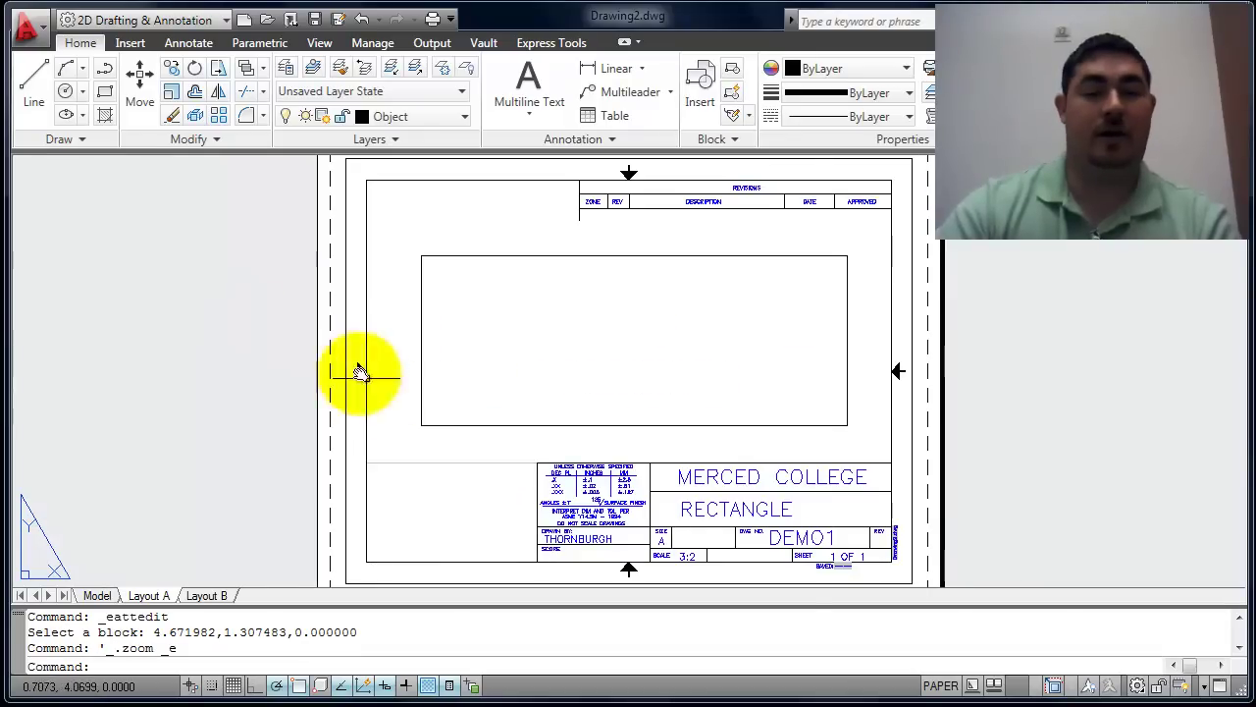
{"action": "left_click", "coordinate": [432, 21]}
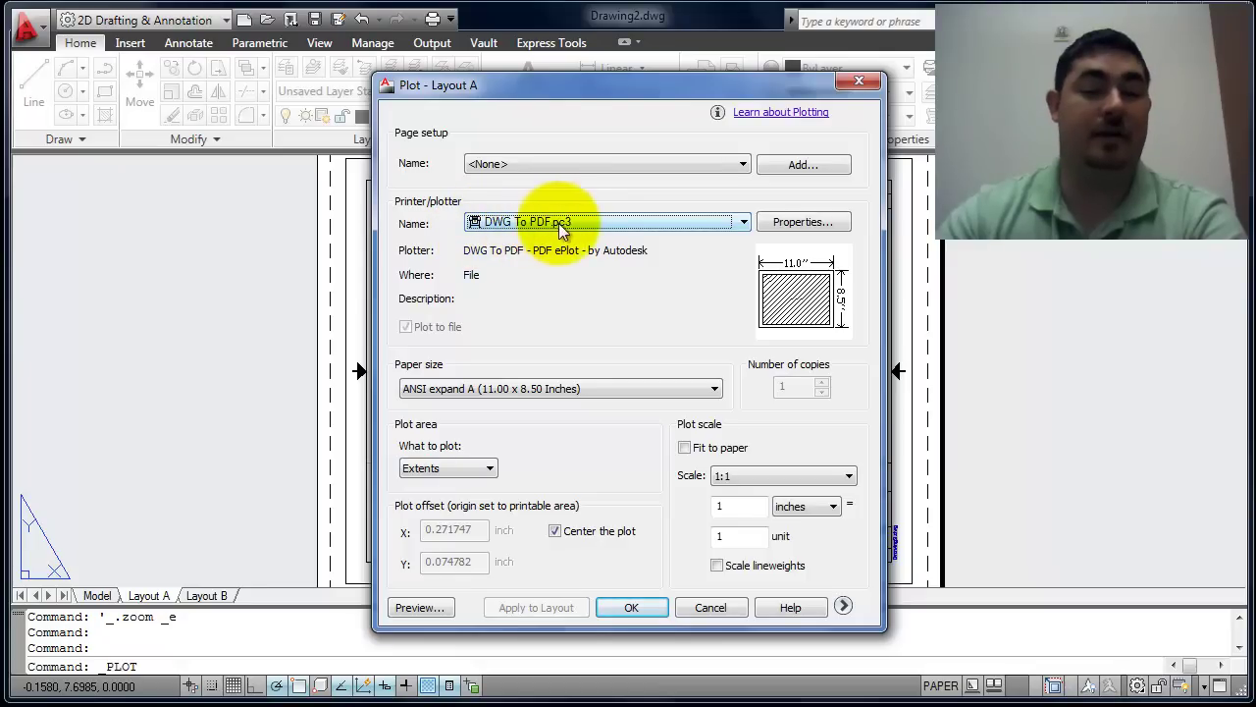
Preview the PDF plot, zooming in on the title block and rectangle, then exit the preview.
{"action": "left_click", "coordinate": [420, 608]}
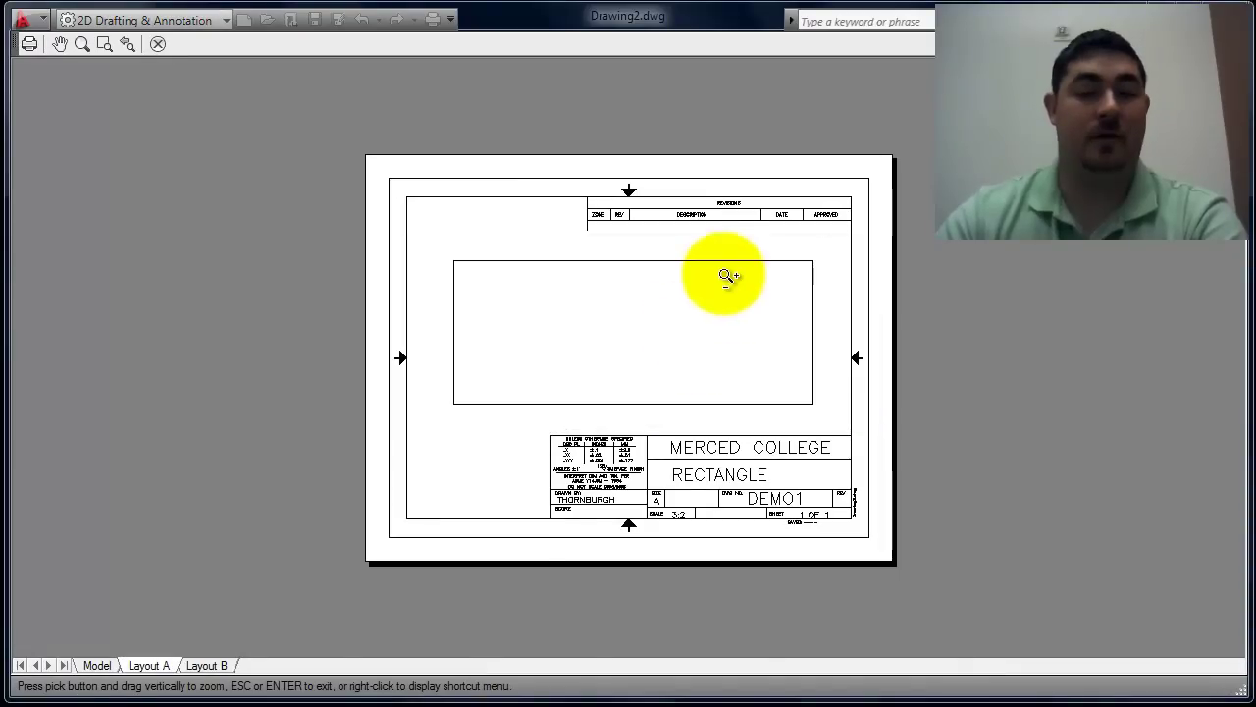
{"action": "scroll", "coordinate": [769, 245], "scroll_direction": "up", "scroll_amount": 3}
{"action": "middle_click_drag", "start_coordinate": [589, 345], "coordinate": [633, 28]}
{"action": "middle_click_drag", "start_coordinate": [596, 482], "coordinate": [623, 344]}
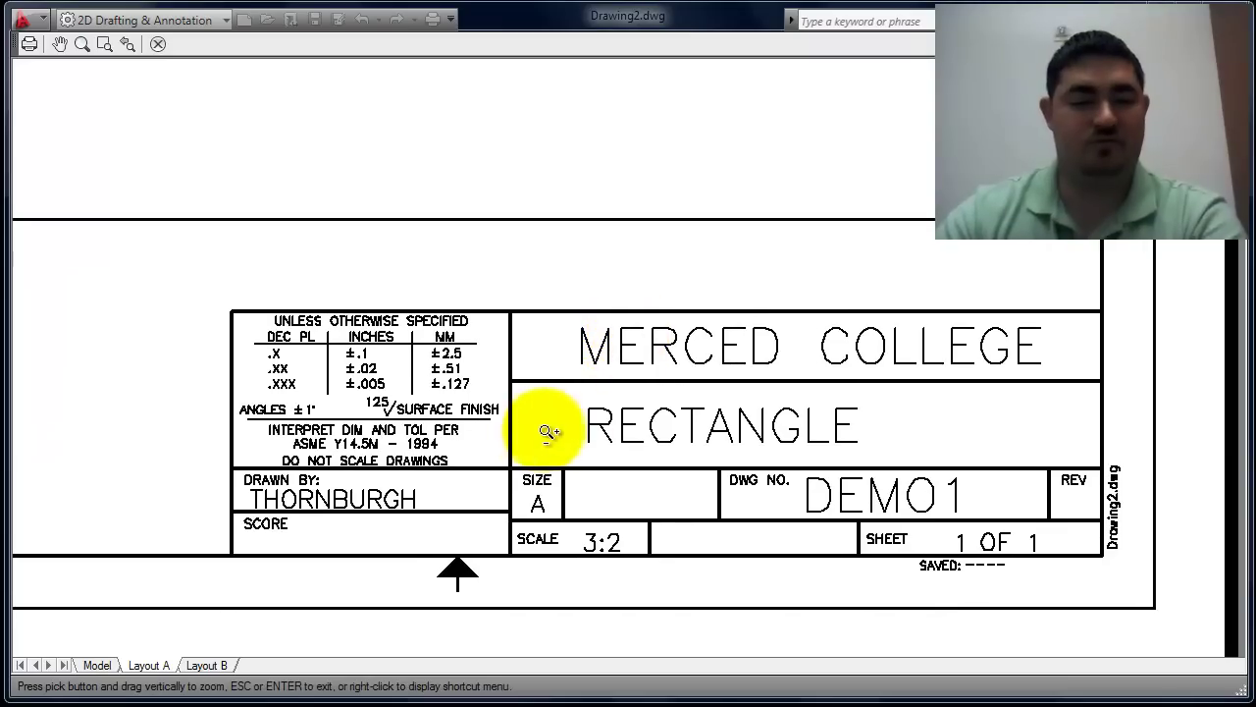
{"action": "scroll", "coordinate": [616, 310], "scroll_direction": "up", "scroll_amount": 4}
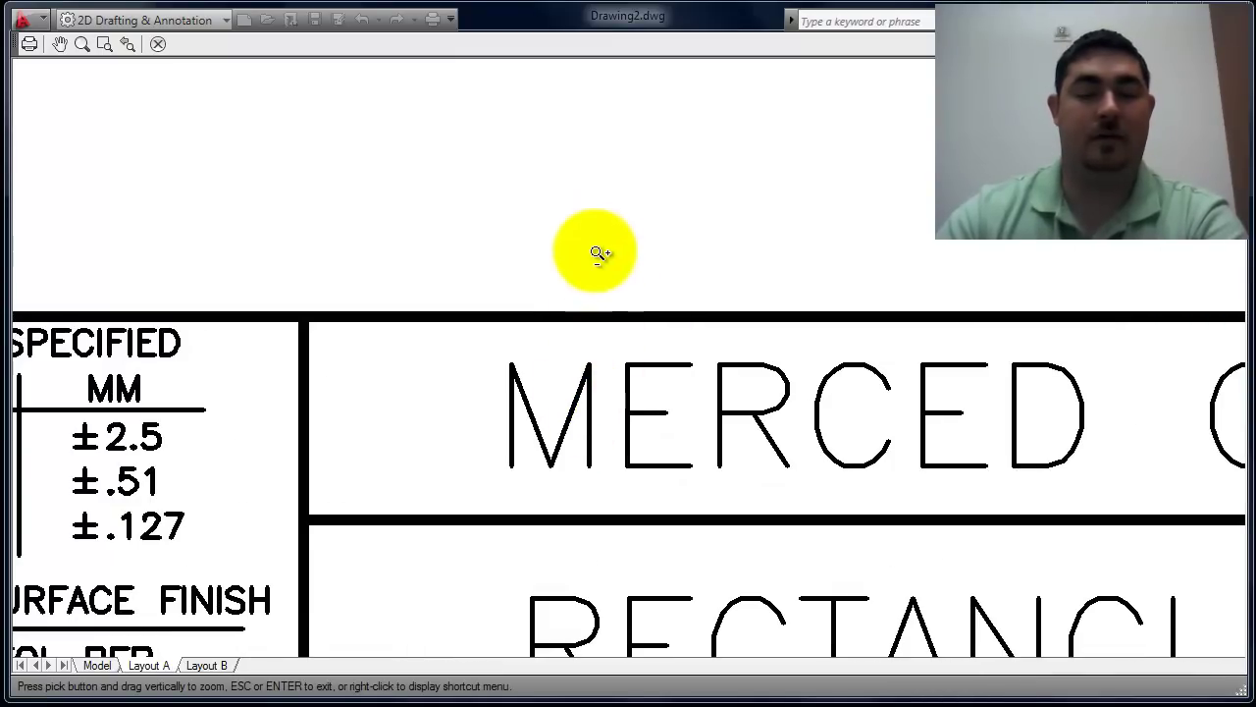
{"action": "middle_click_drag", "start_coordinate": [596, 295], "coordinate": [582, 460]}
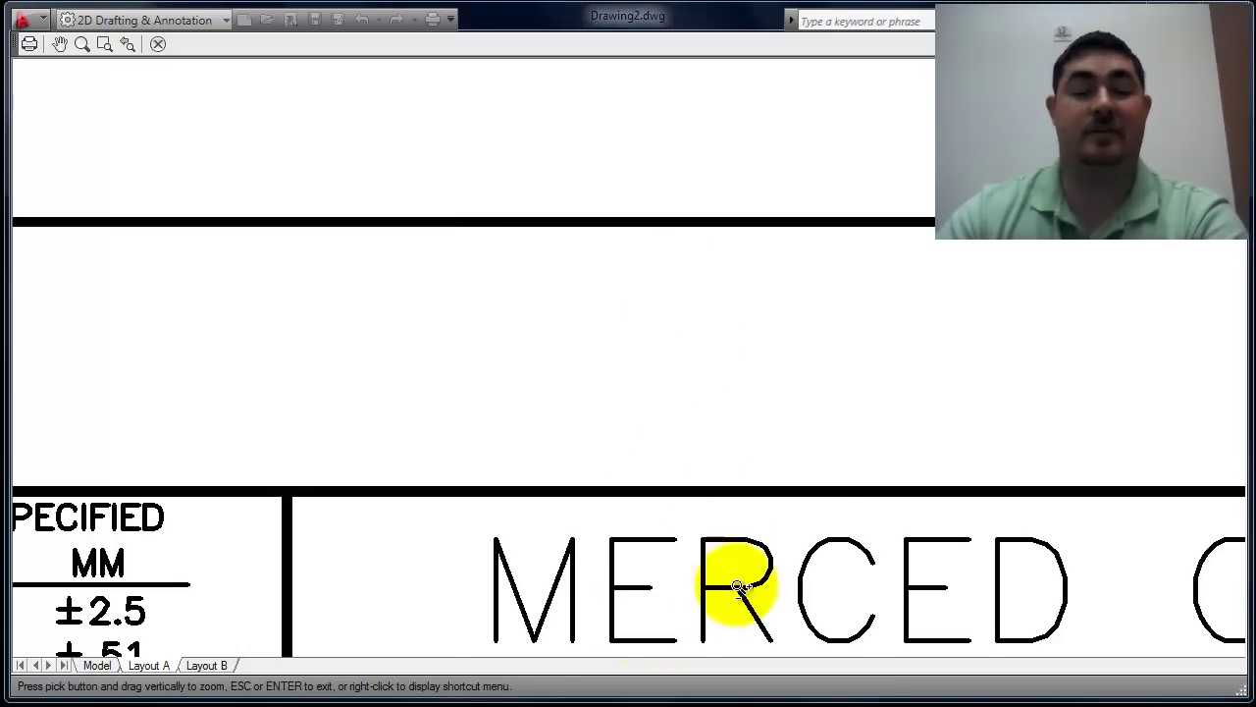
{"action": "key", "text": "Escape"}
{"action": "scroll", "coordinate": [708, 397], "scroll_direction": "down", "scroll_amount": 5}
{"action": "left_click_drag", "start_coordinate": [710, 406], "coordinate": [612, 336]}
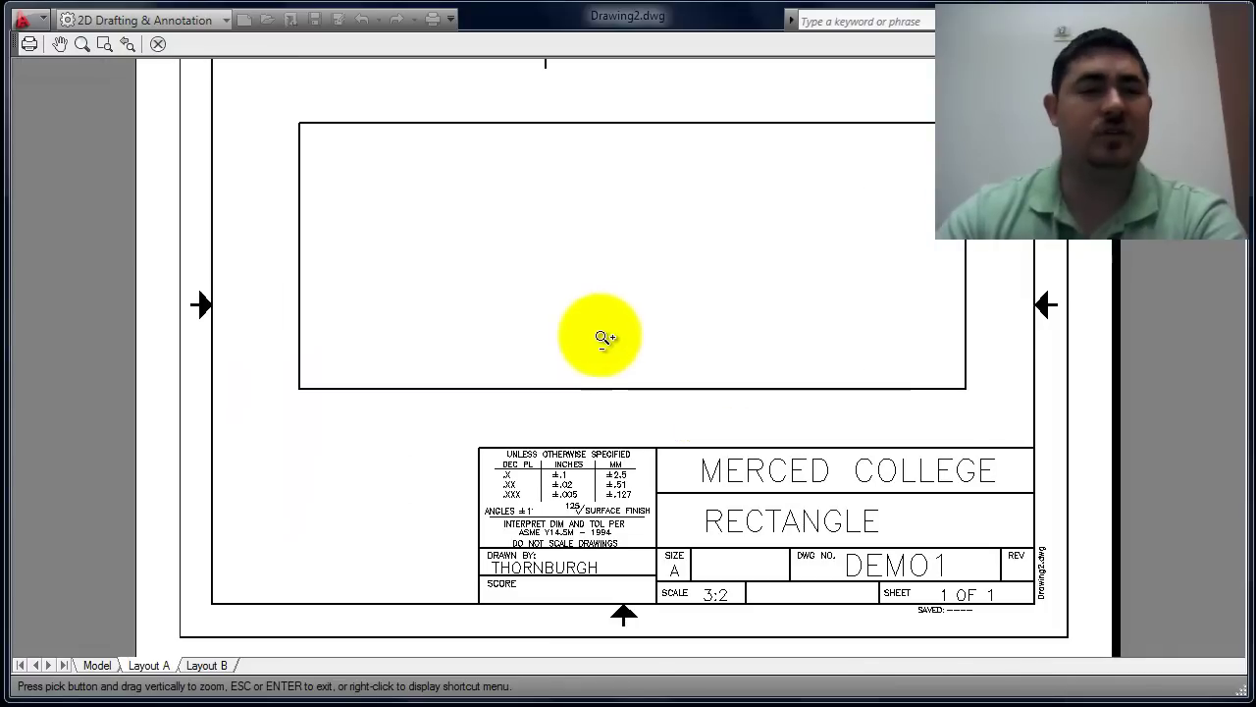
{"action": "middle_click_drag", "start_coordinate": [598, 337], "coordinate": [549, 422]}
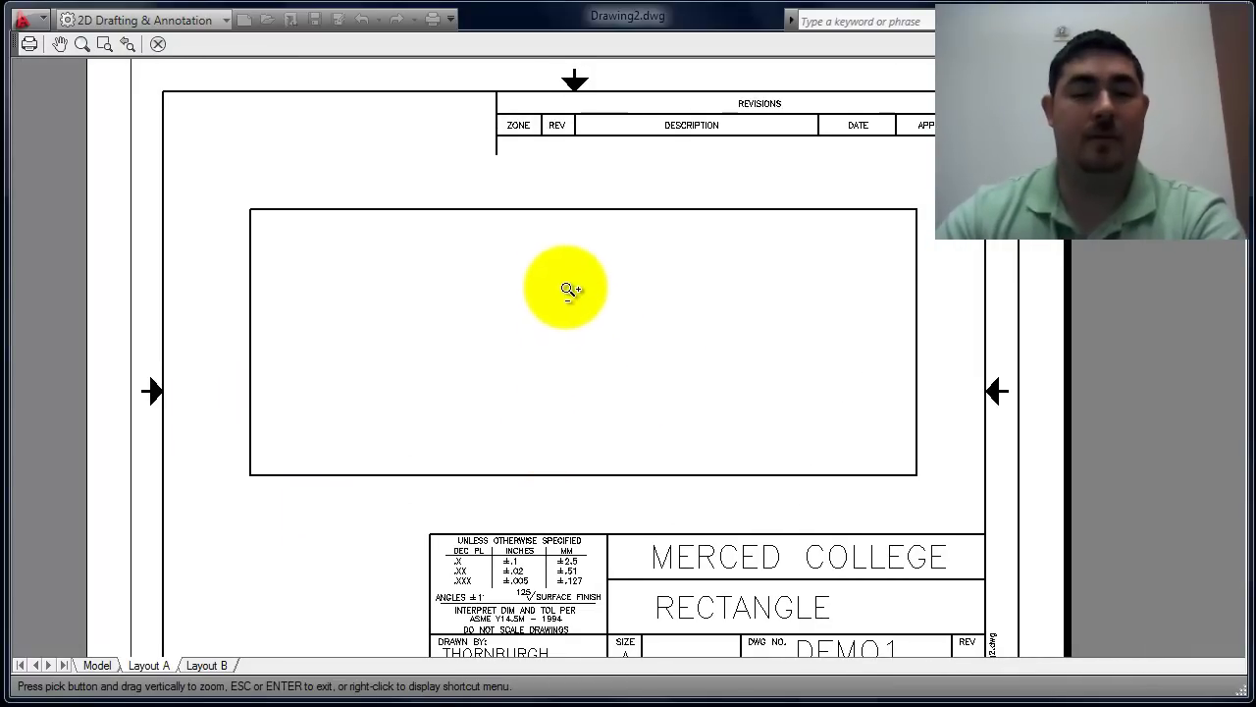
{"action": "right_click", "coordinate": [564, 267]}
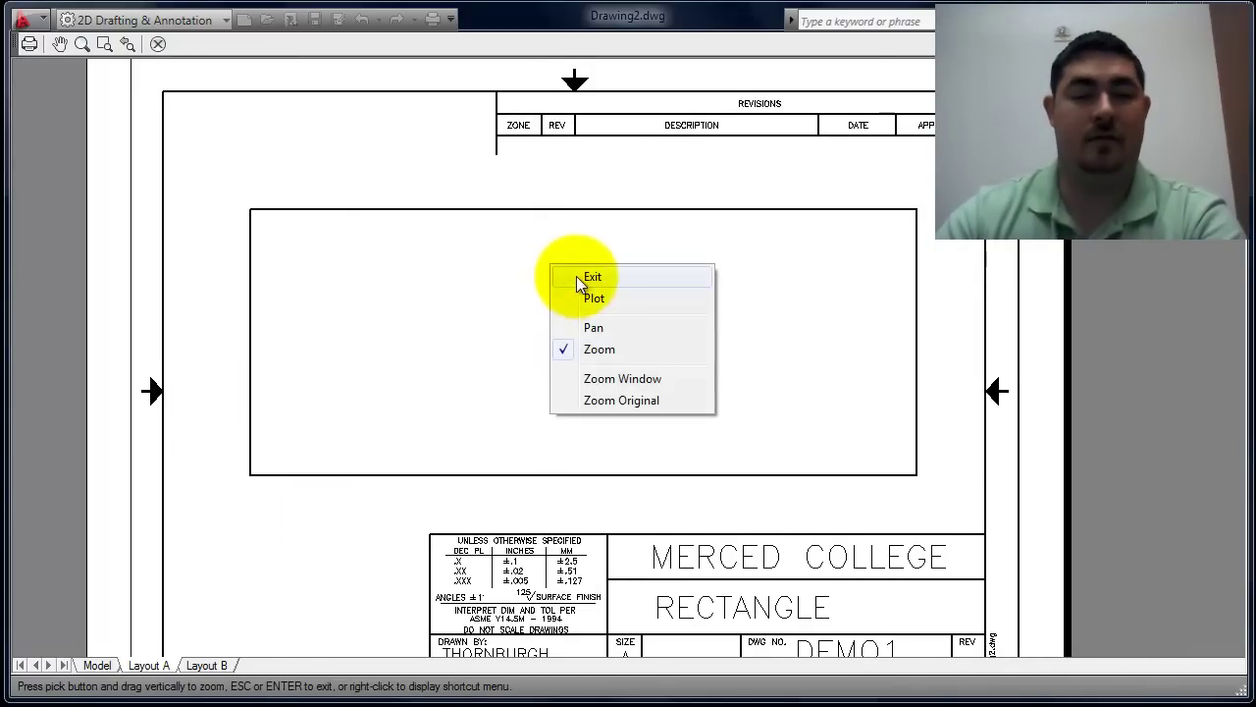
{"action": "left_click", "coordinate": [585, 276]}
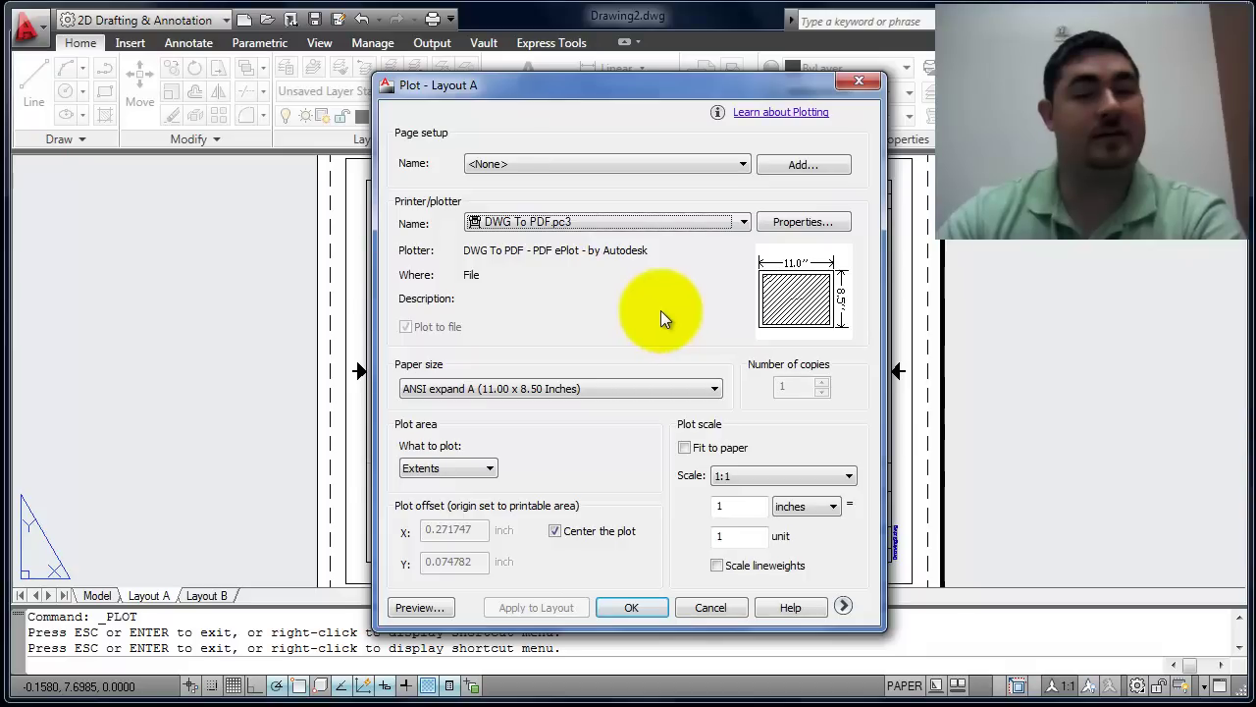
Cancel the Plot dialog for Layout A without plotting.
{"action": "left_click", "coordinate": [633, 609]}
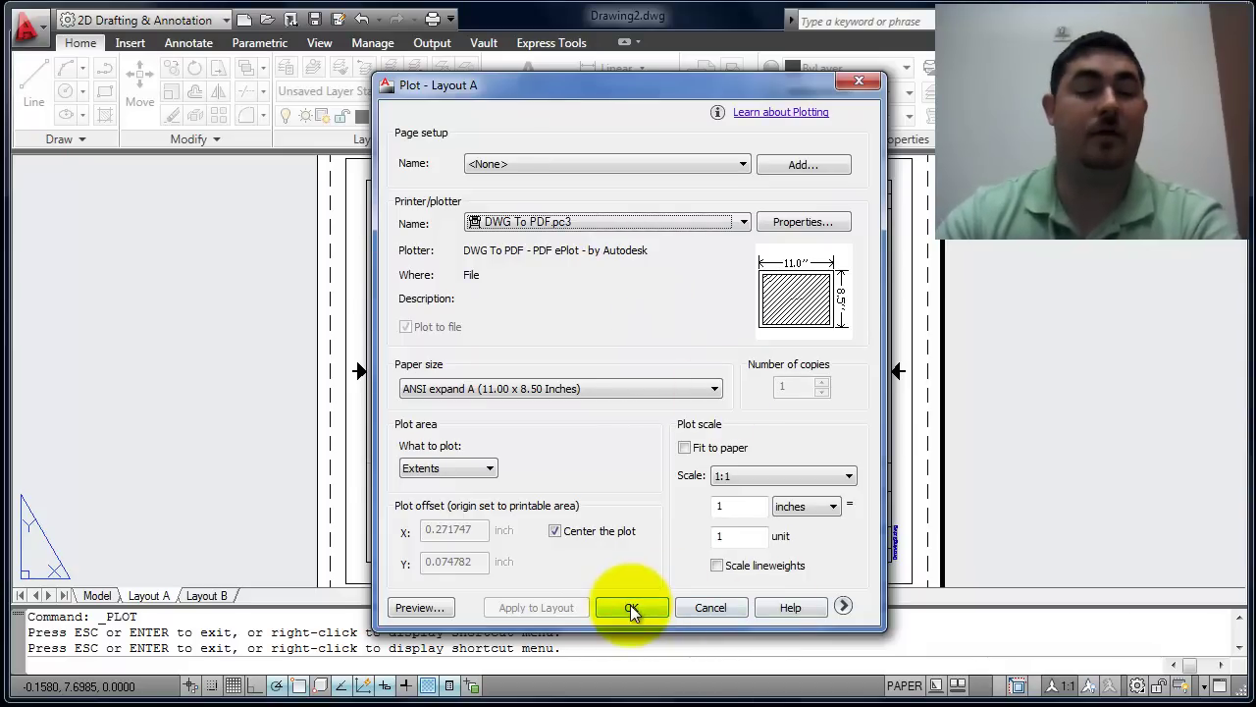
{"action": "left_click", "coordinate": [714, 608]}
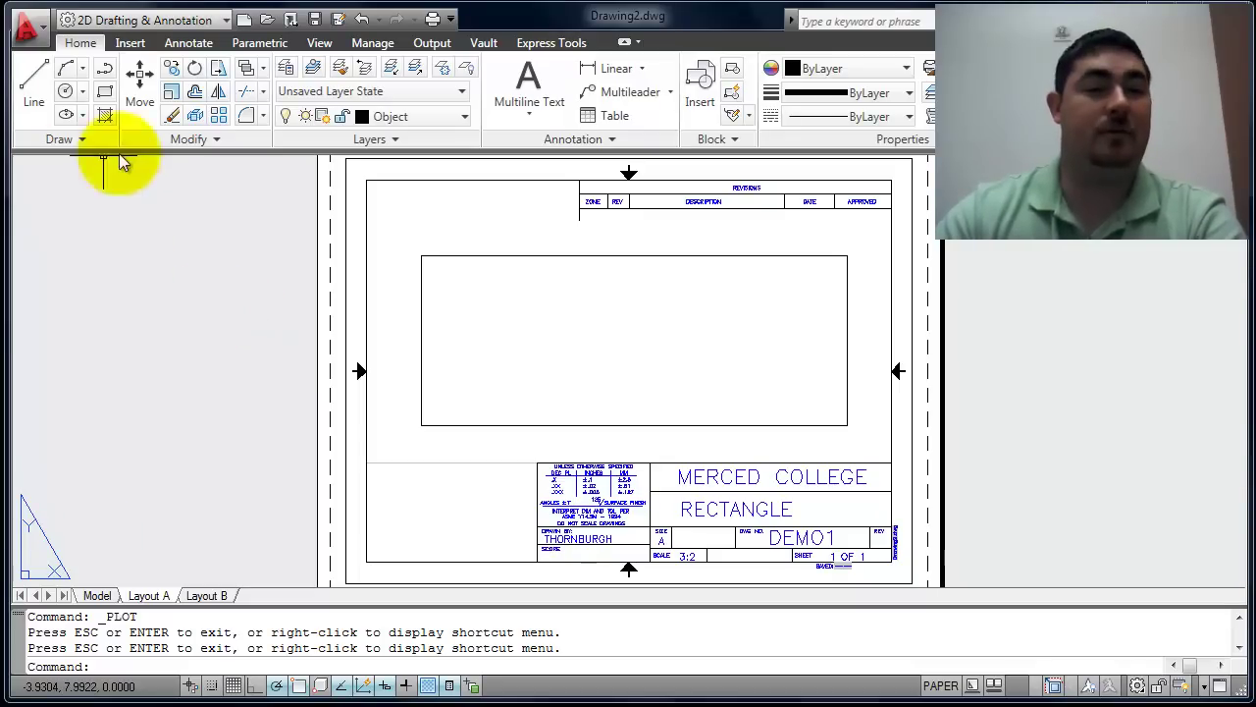
Save the drawing as DEMO1.dwg in My Documents, replacing the default name Drawing2.dwg.
{"action": "left_click", "coordinate": [316, 20]}
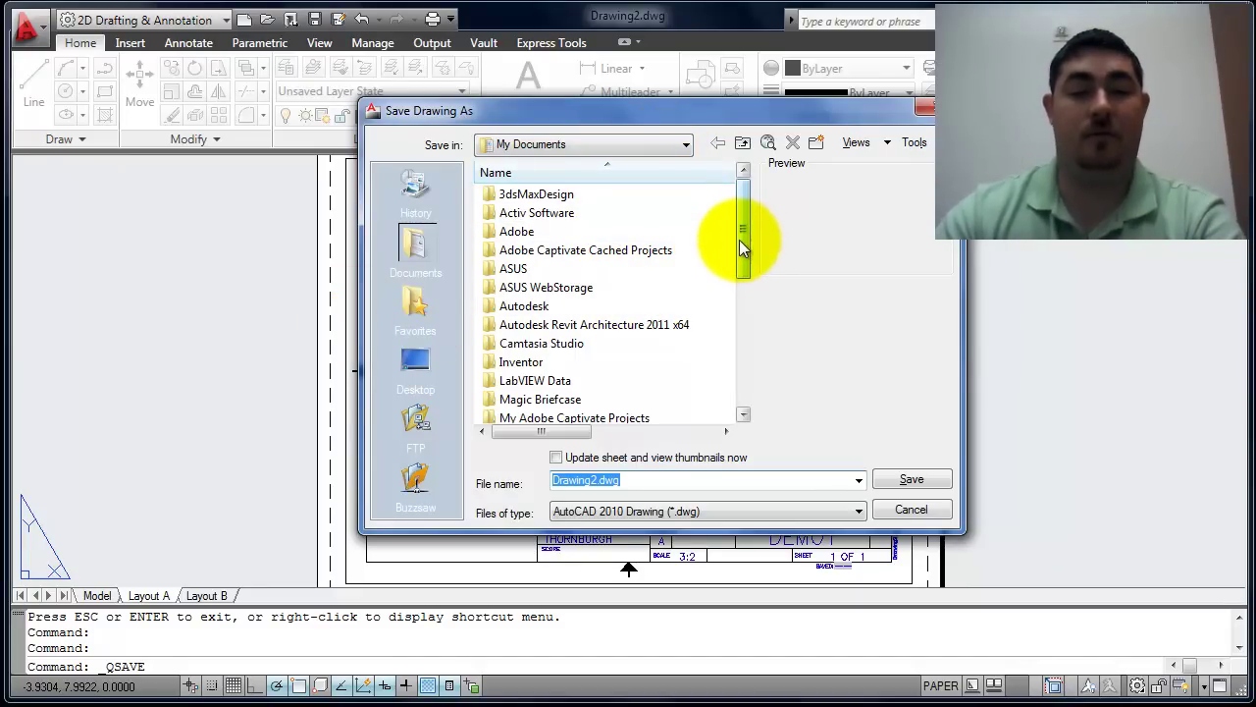
{"action": "left_click_drag", "start_coordinate": [736, 213], "coordinate": [742, 366]}
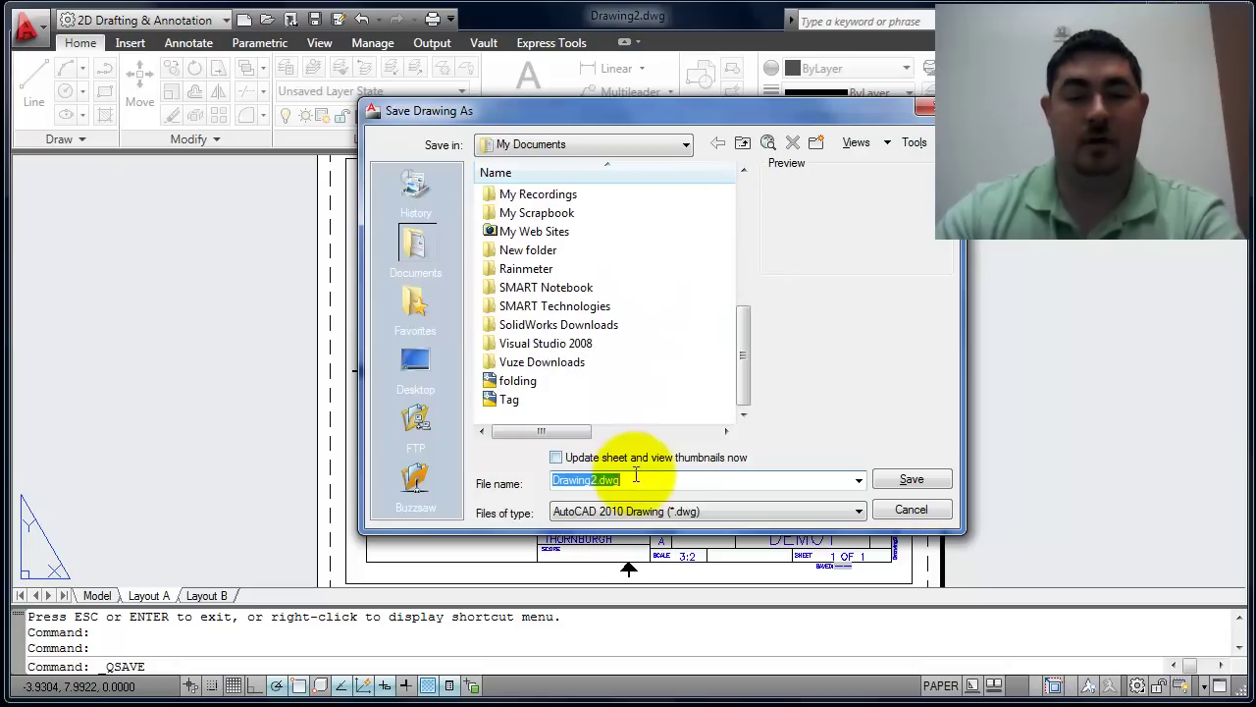
{"action": "left_click", "coordinate": [642, 481]}
{"action": "left_click_drag", "start_coordinate": [642, 481], "coordinate": [503, 485]}
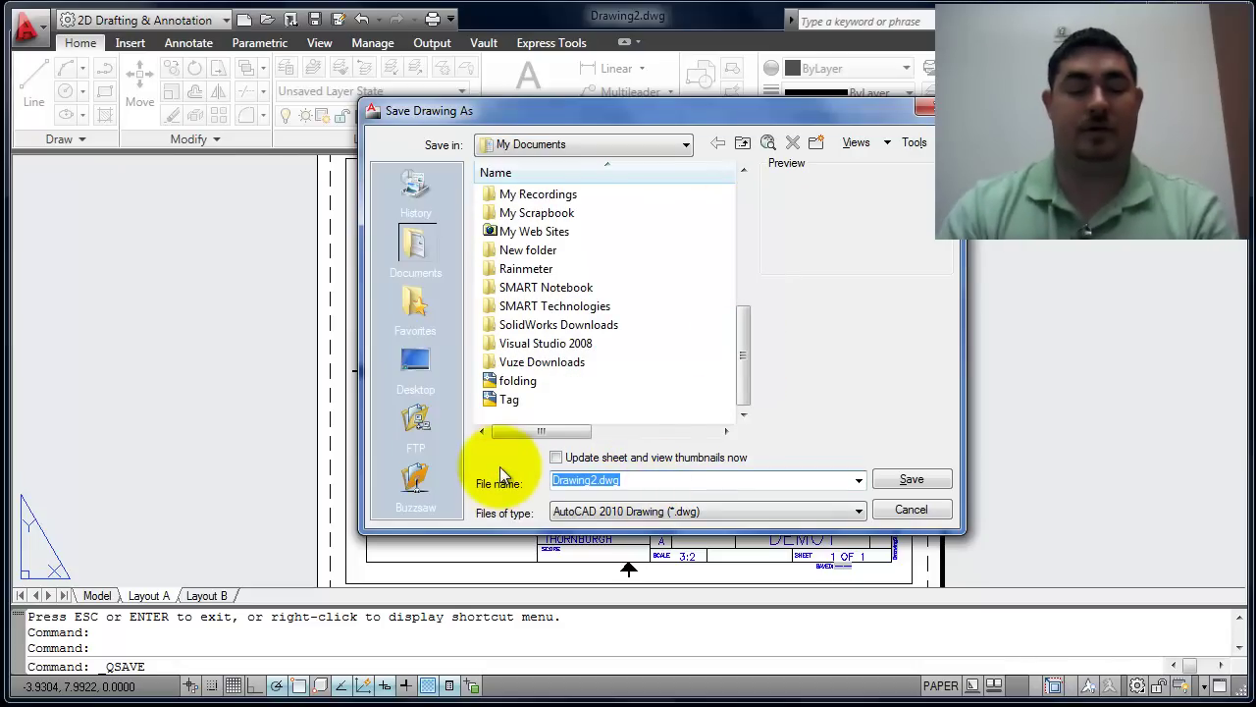
{"action": "type", "text": "RE"}
{"action": "key", "text": "BackSpace"}
{"action": "key", "text": "BackSpace"}
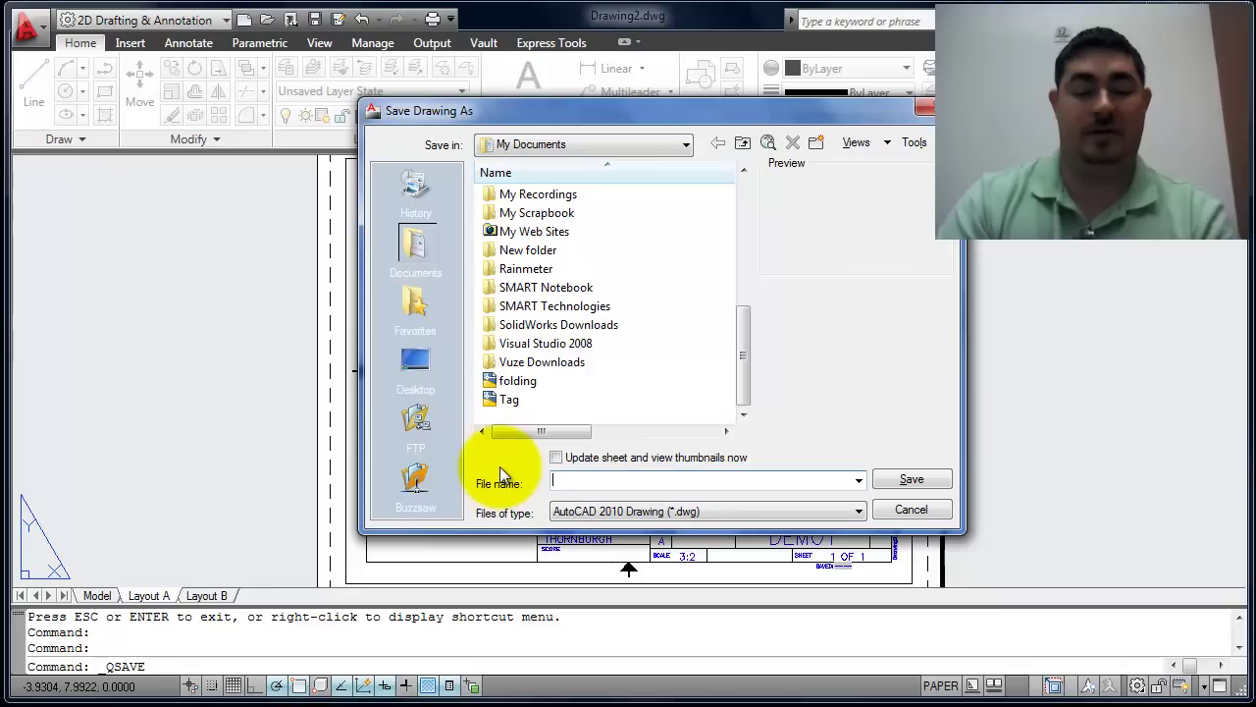
{"action": "type", "text": "DEMO1"}
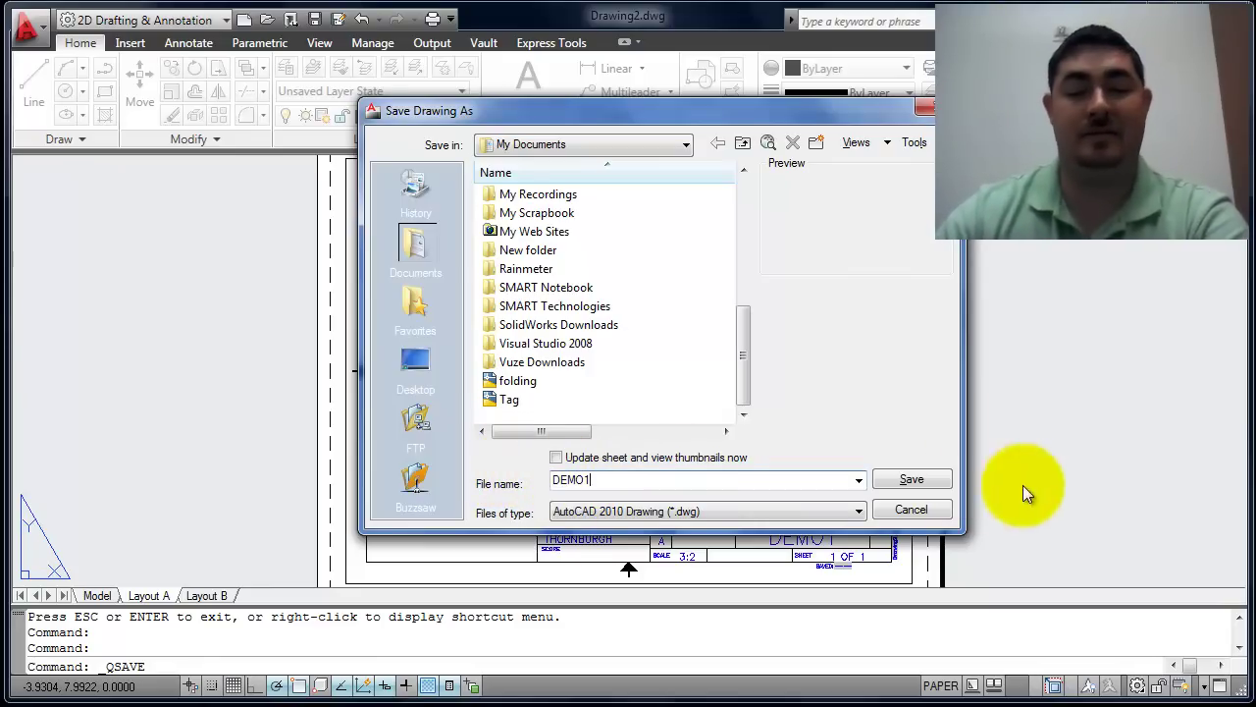
{"action": "left_click", "coordinate": [907, 477]}
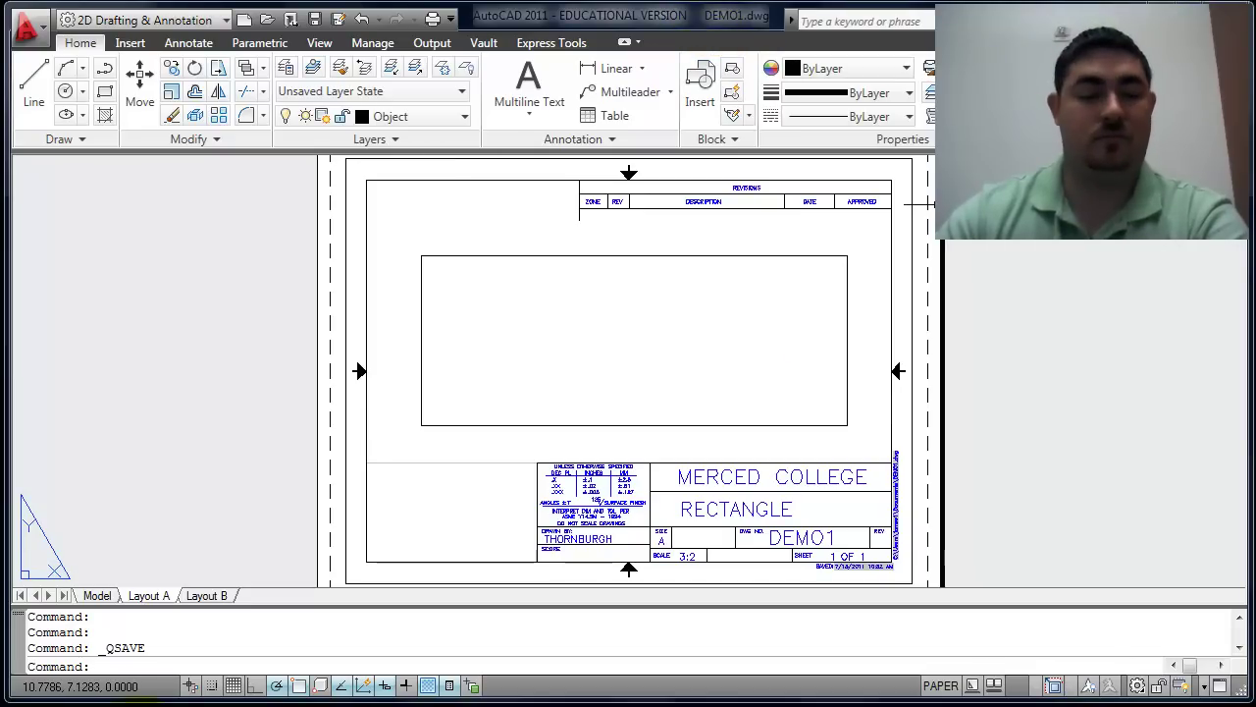
Confirm DEMO1 appears in the Documents library in Windows Explorer, then return to AutoCAD.
{"action": "key", "text": "super+e"}
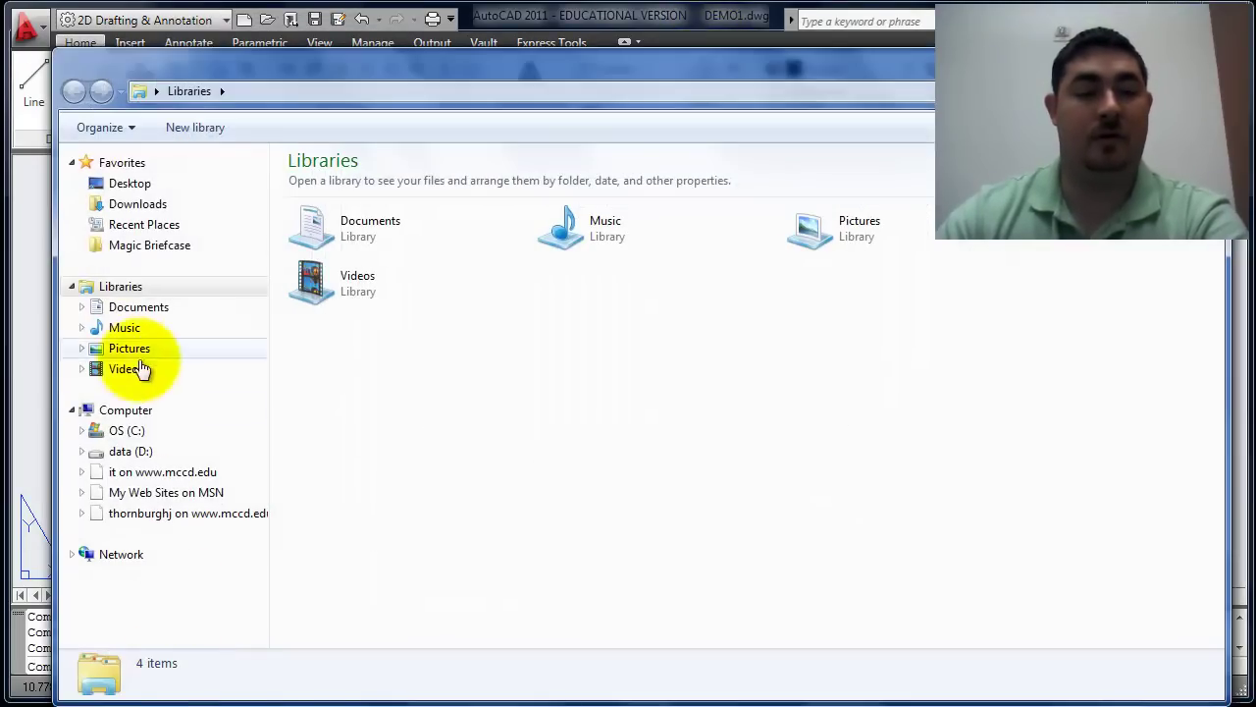
{"action": "left_click", "coordinate": [127, 312]}
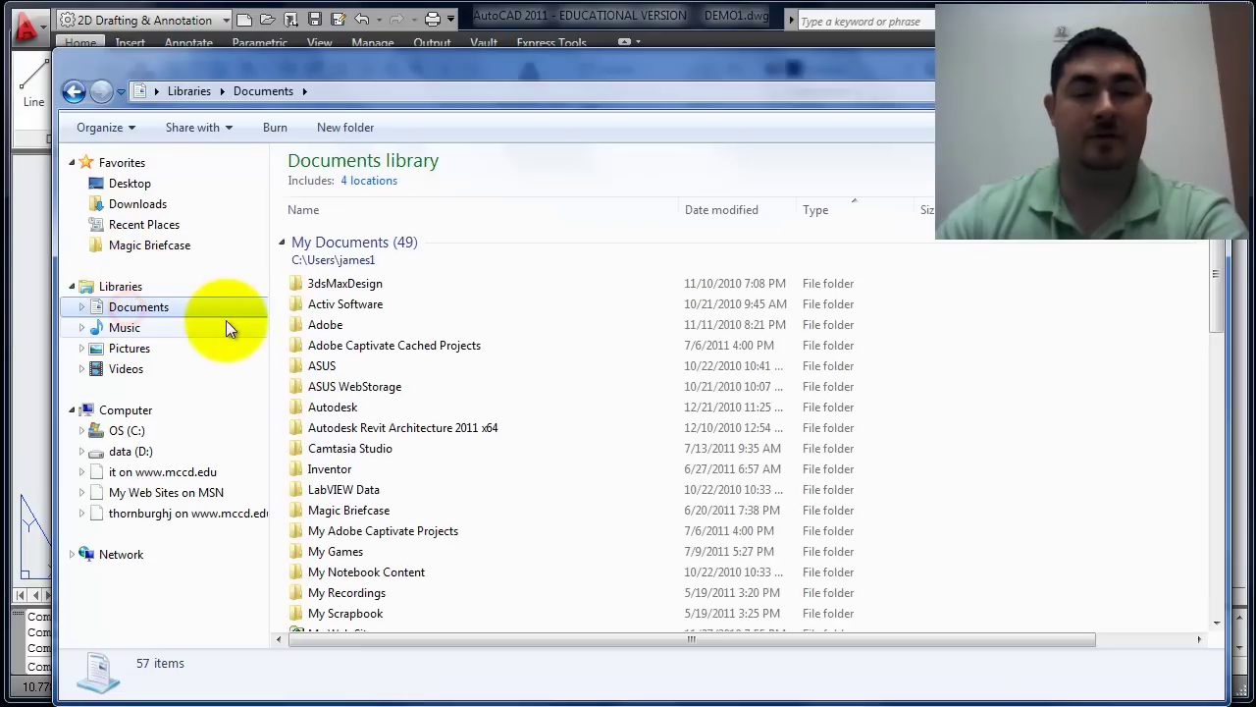
{"action": "left_click", "coordinate": [503, 428]}
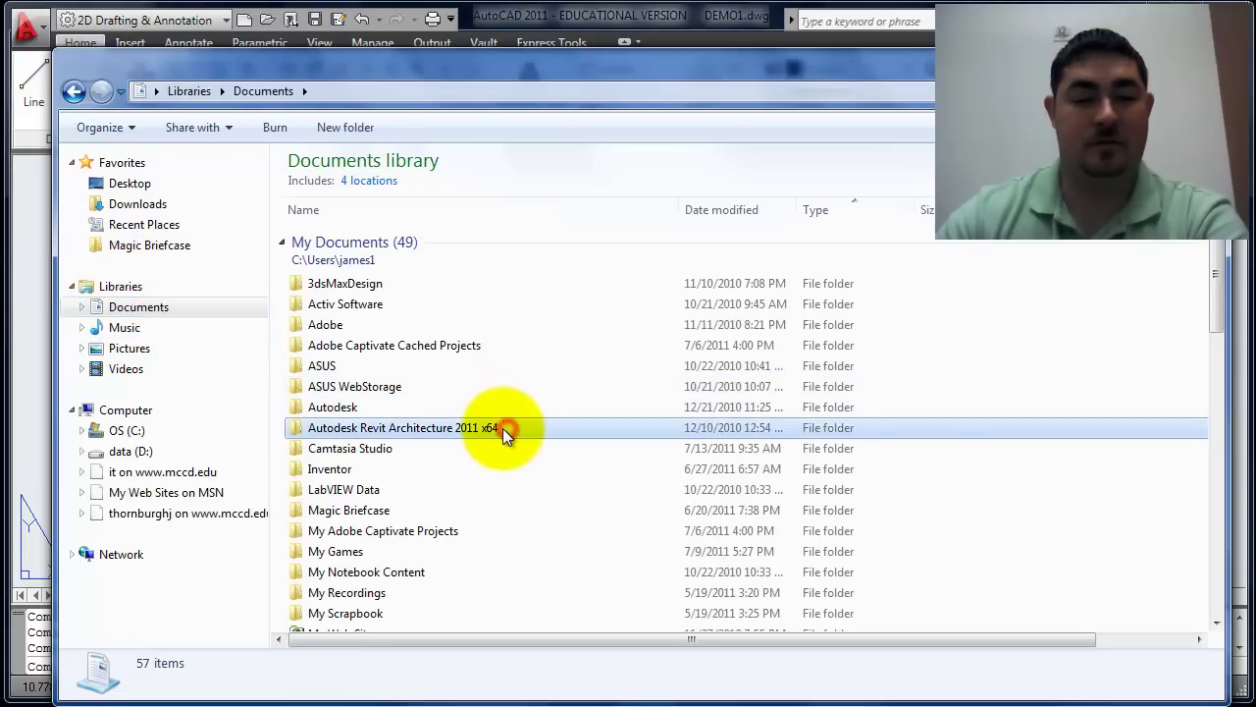
{"action": "scroll", "coordinate": [500, 434], "scroll_direction": "down", "scroll_amount": 6}
{"action": "scroll", "coordinate": [442, 412], "scroll_direction": "down", "scroll_amount": 6}
{"action": "scroll", "coordinate": [361, 299], "scroll_direction": "up", "scroll_amount": 2}
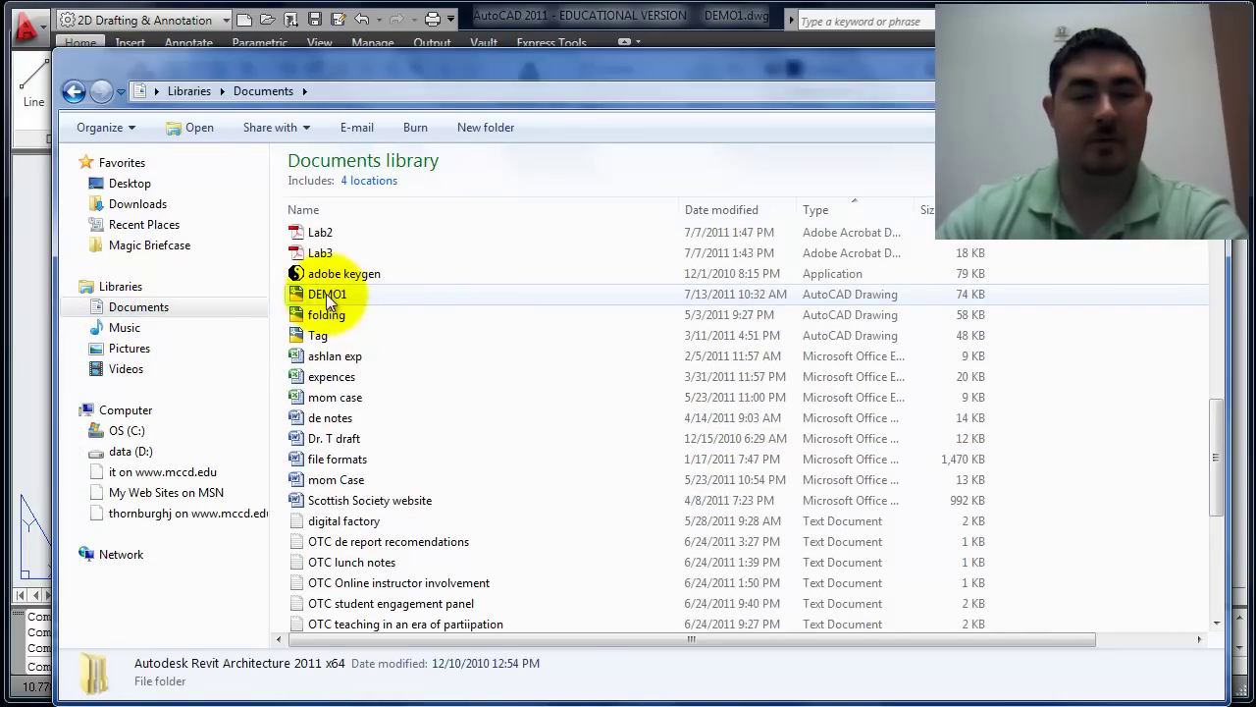
{"action": "left_click", "coordinate": [326, 295]}
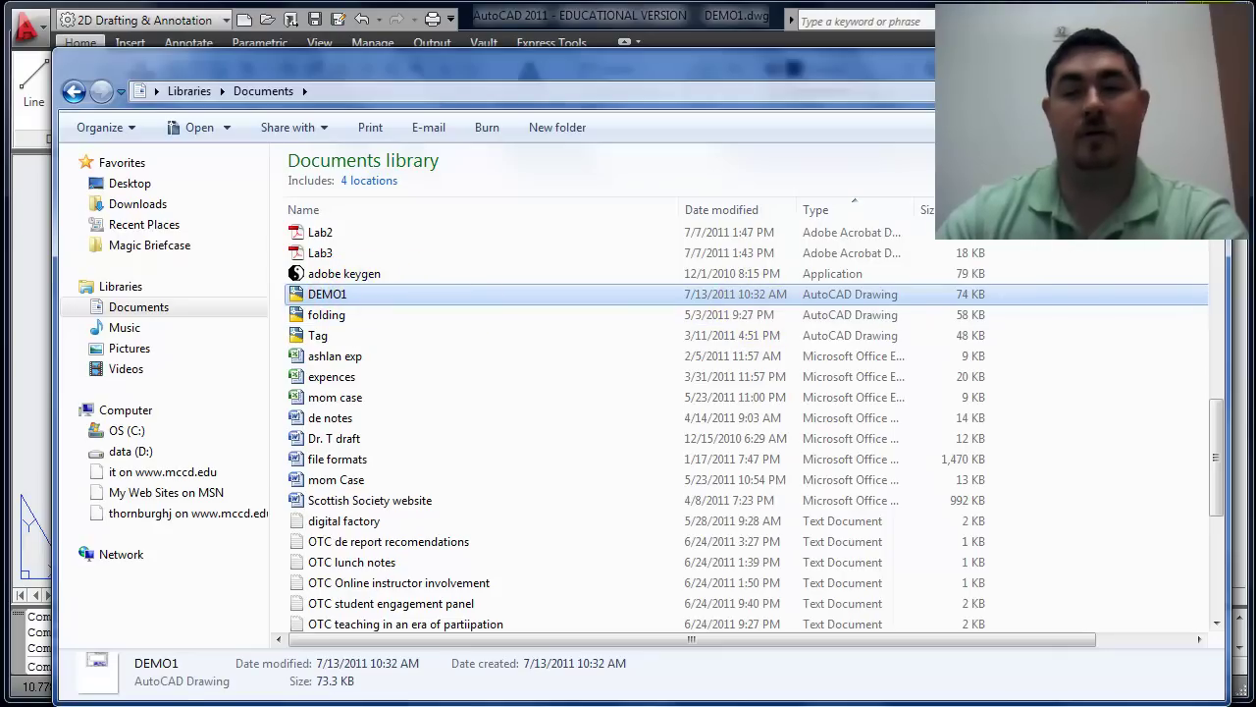
{"action": "left_click", "coordinate": [690, 20]}
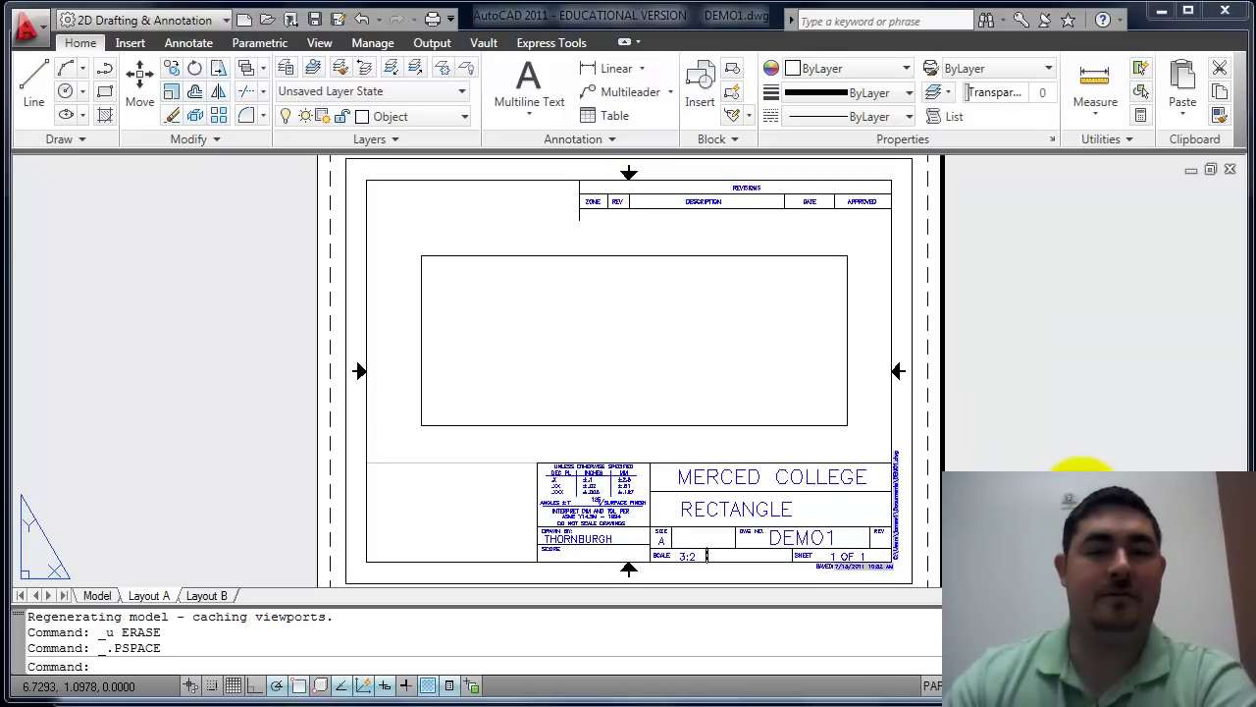
{"action": "left_click", "coordinate": [40, 37]}
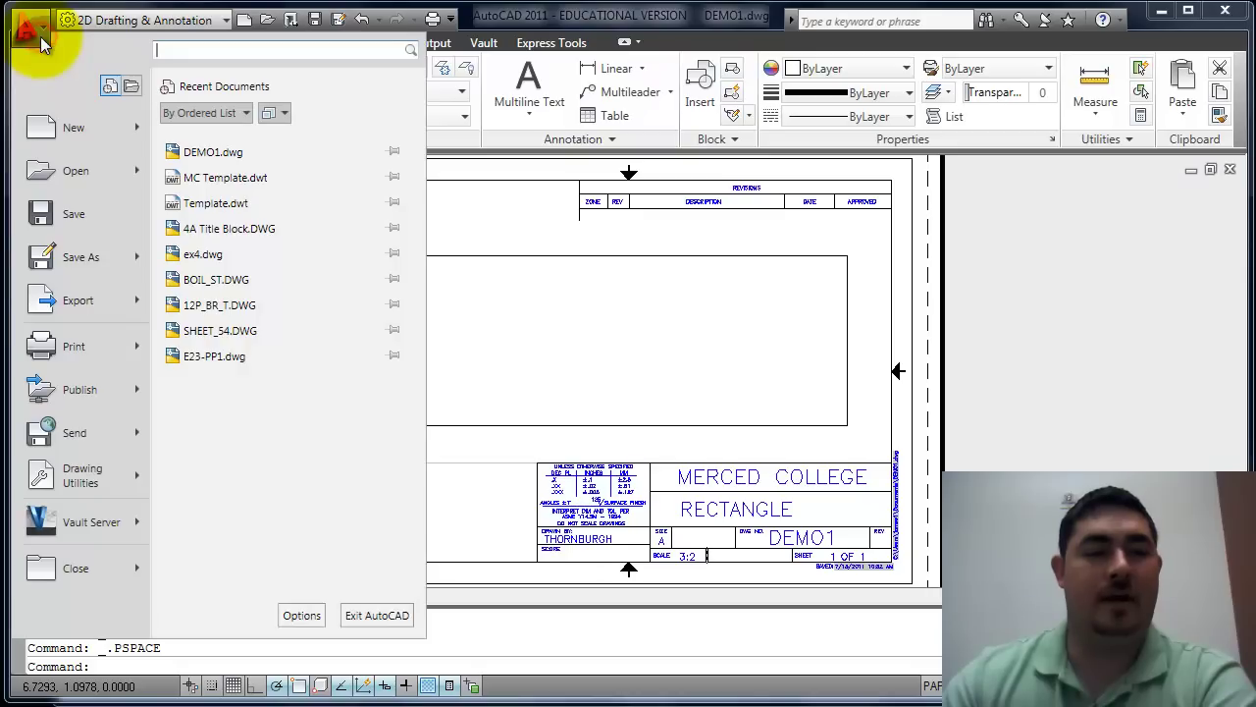
{"action": "left_click", "coordinate": [86, 263]}
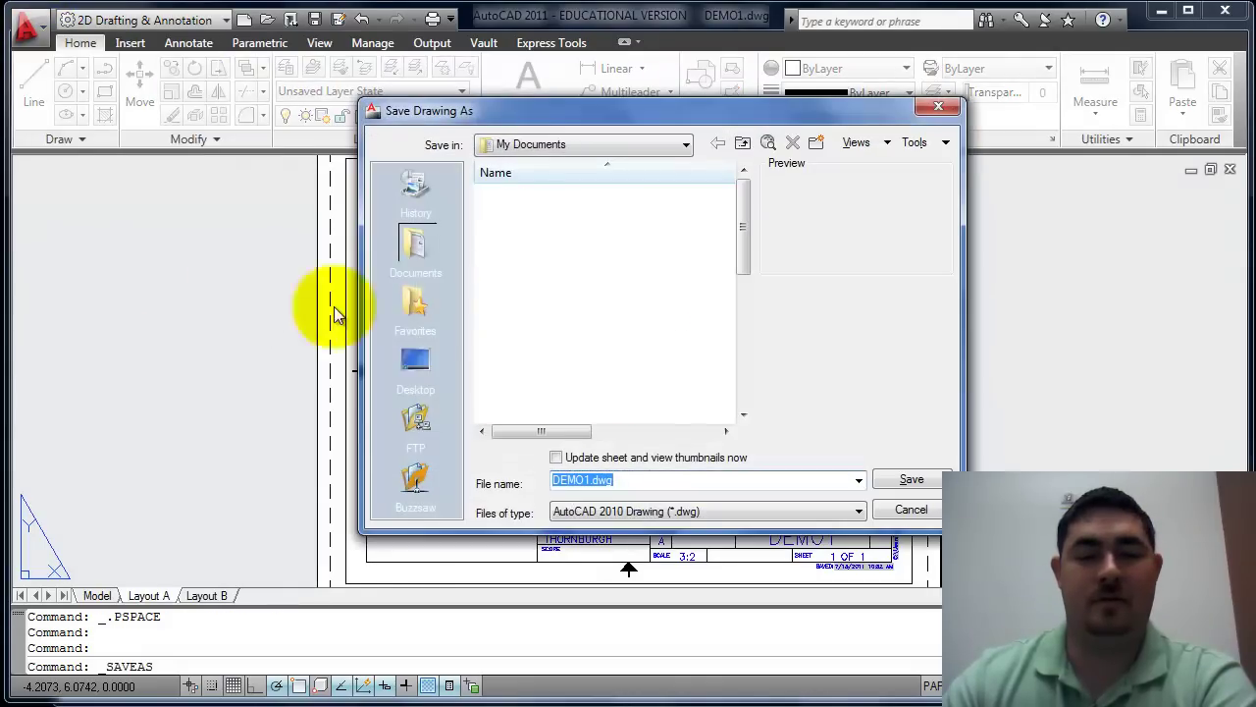
{"action": "left_click", "coordinate": [693, 512]}
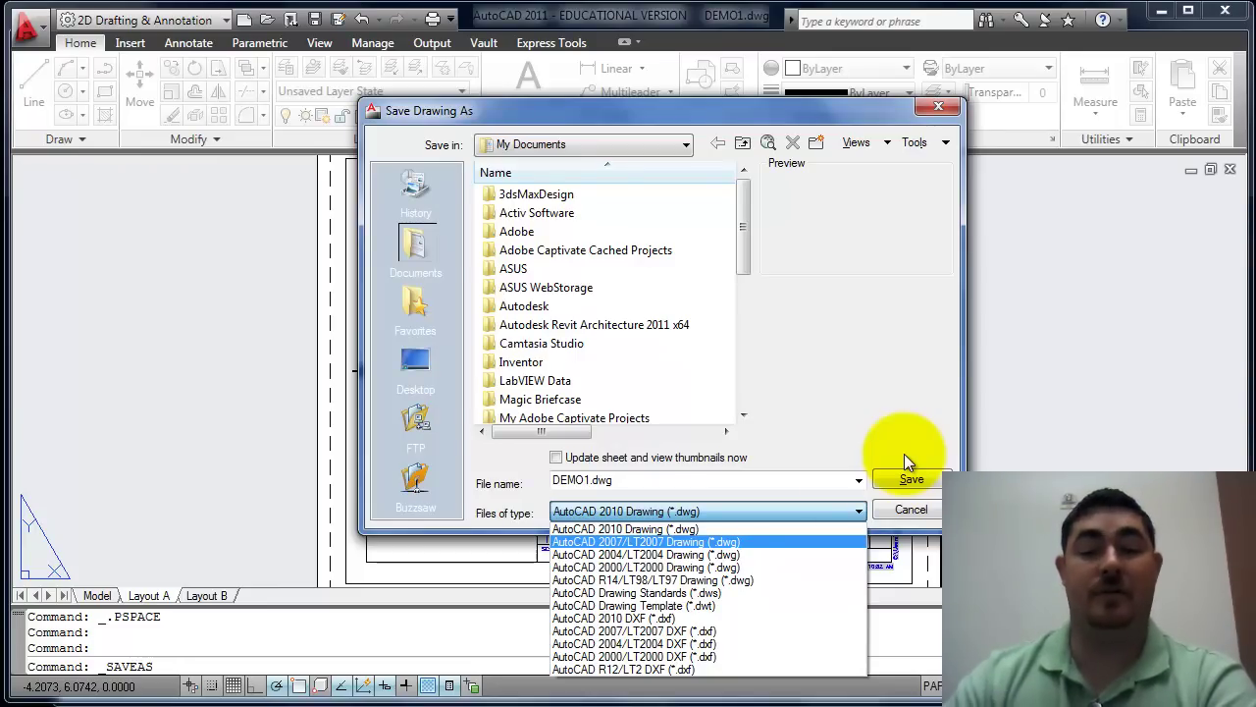
{"action": "left_click", "coordinate": [911, 510]}
{"action": "left_click", "coordinate": [911, 509]}
Show the application menu's Export formats: DWF, DWFx, 3D DWF, PDF, DGN, FBX and Other Formats.
{"action": "left_click", "coordinate": [24, 27]}
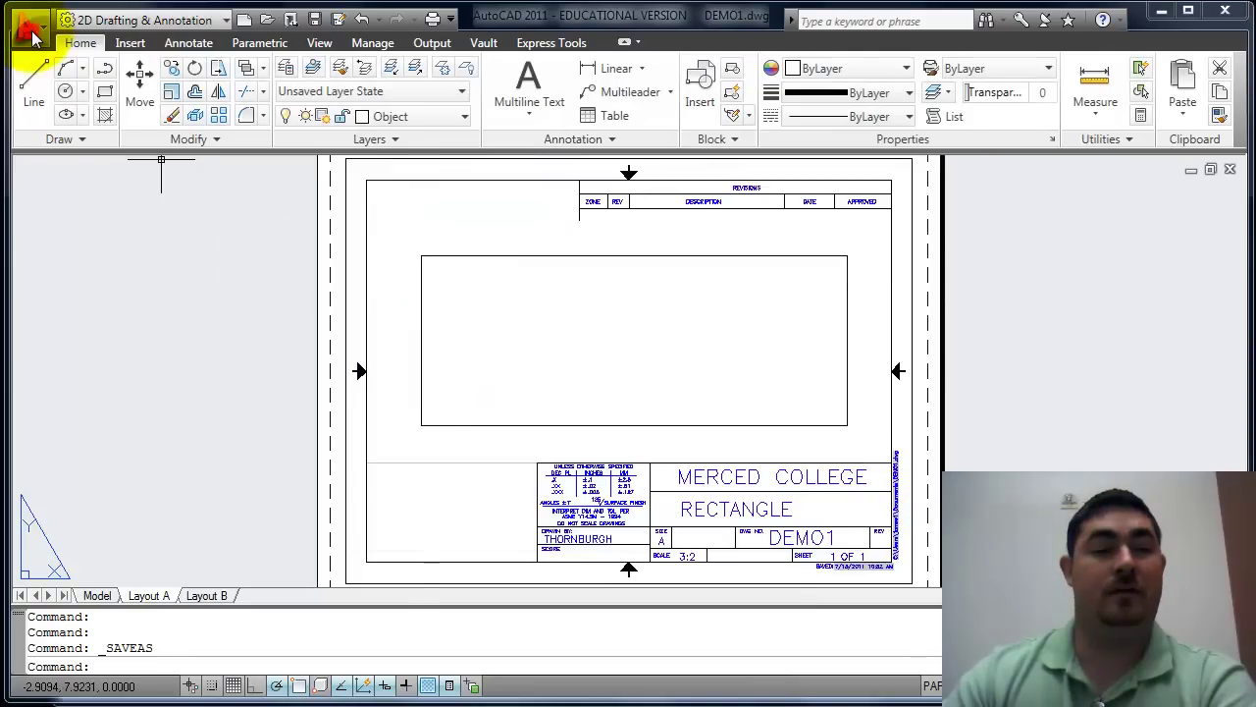
{"action": "mouse_move", "coordinate": [83, 310]}
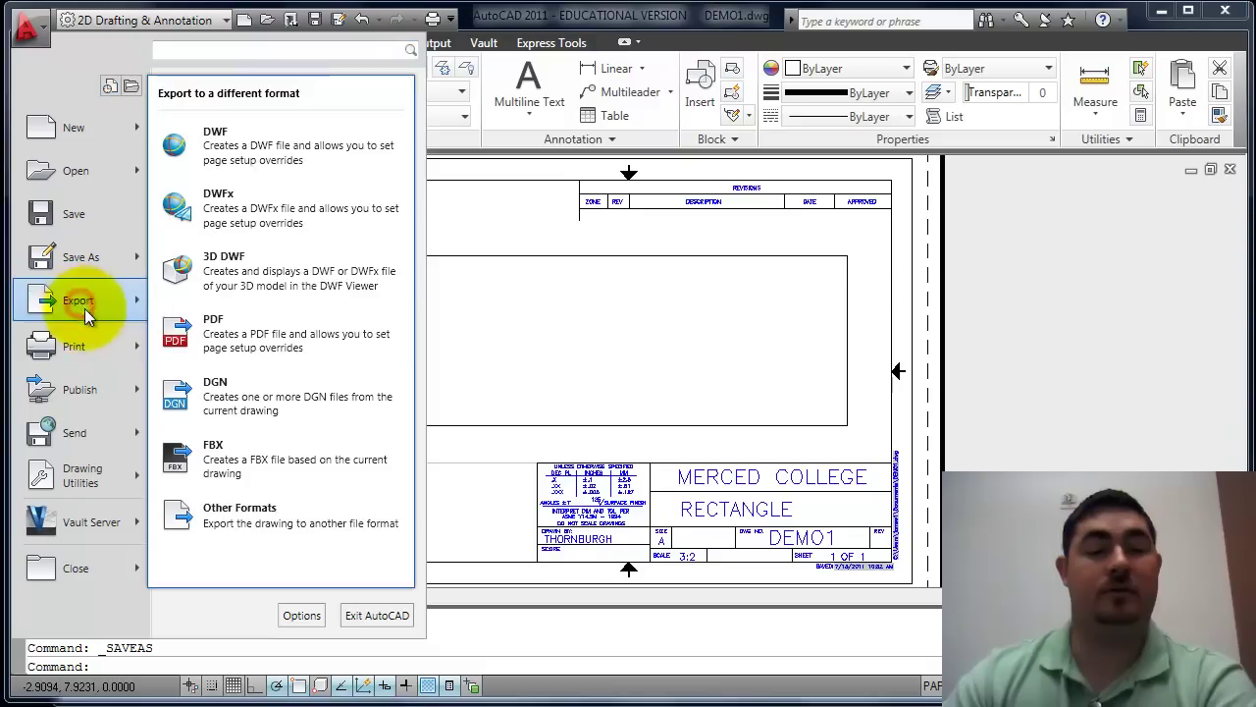